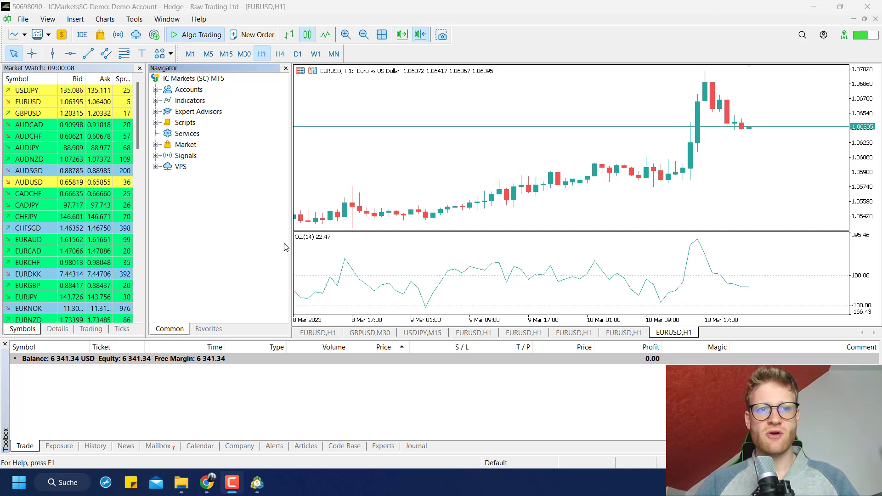
# Minimize the MetaTrader 5 window to show the desktop
pyautogui.click(218, 246)
pyautogui.click(205, 419)
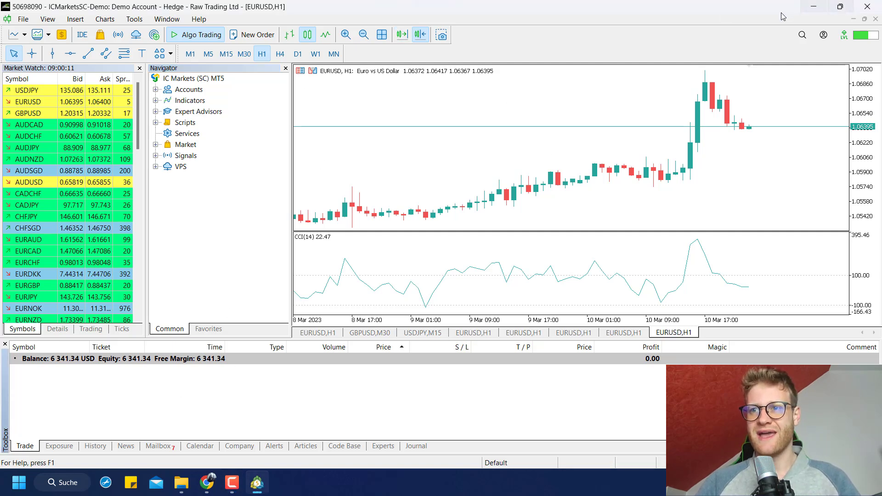
pyautogui.click(813, 11)
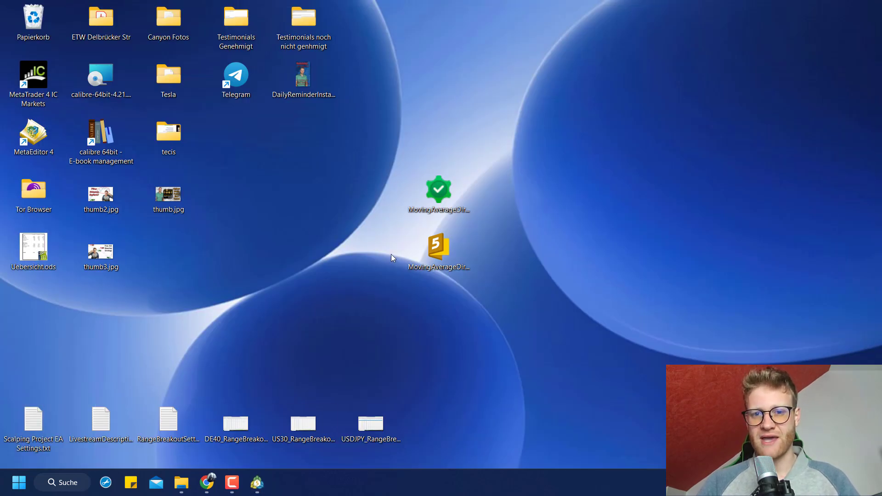
# Inspect the MovingAverageDirectionStrategy .ex5 and .mq5 files on the desktop
pyautogui.click(446, 205)
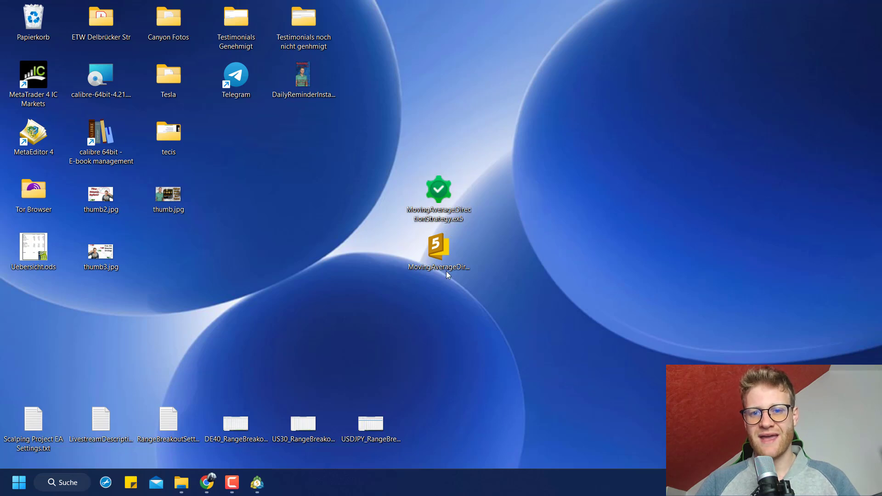
pyautogui.click(436, 248)
pyautogui.click(437, 213)
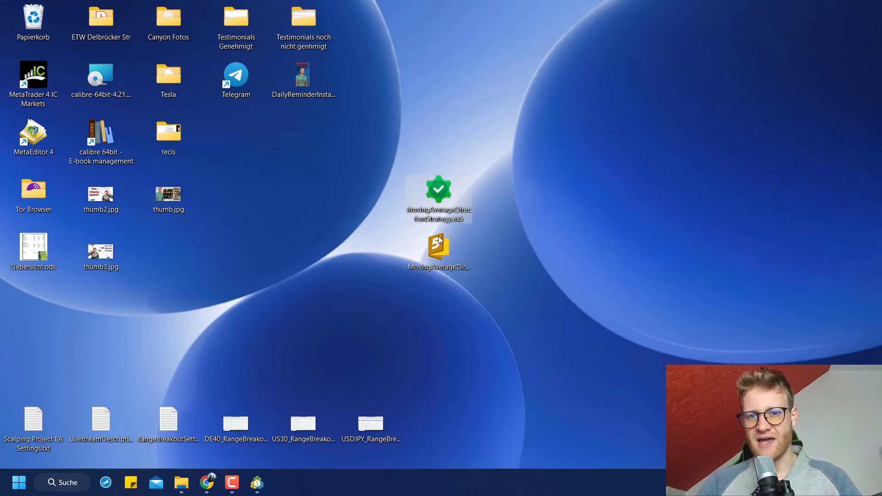
pyautogui.click(441, 255)
pyautogui.click(430, 204)
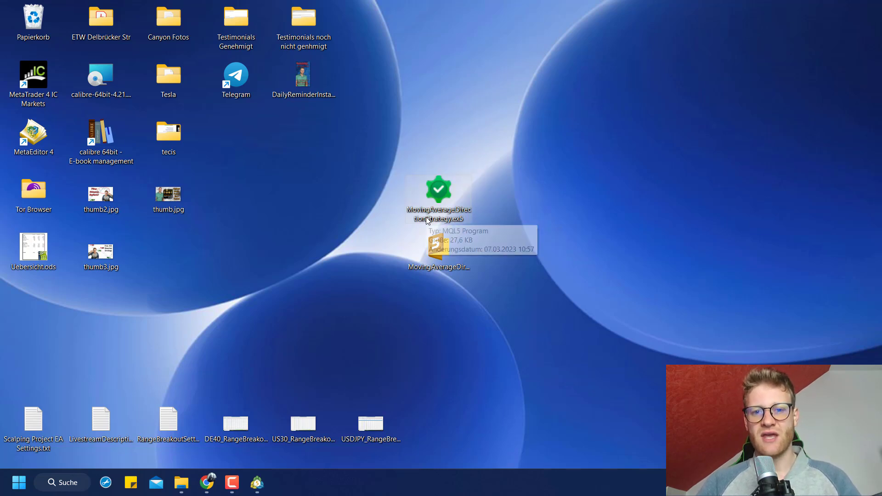
pyautogui.click(551, 213)
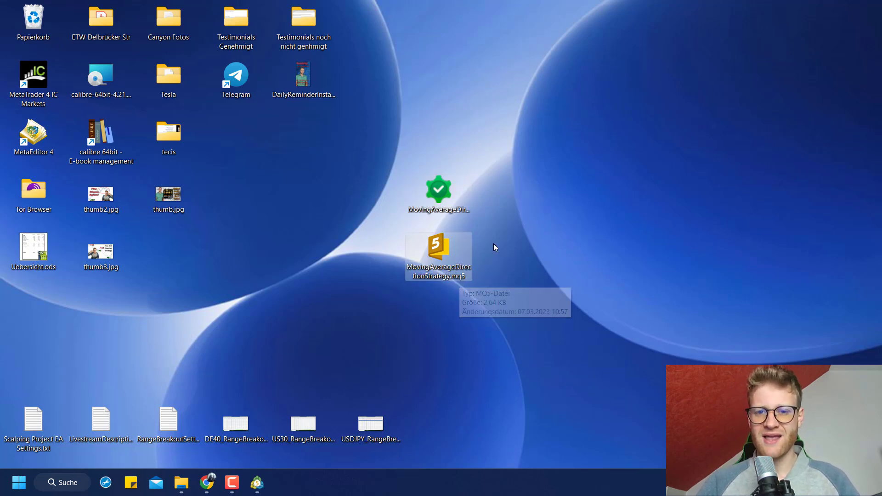
# Move MovingAverageDirectionStrategy.ex5 further up on the desktop, away from the .mq5 file
pyautogui.moveTo(363, 233); pyautogui.dragTo(473, 294)
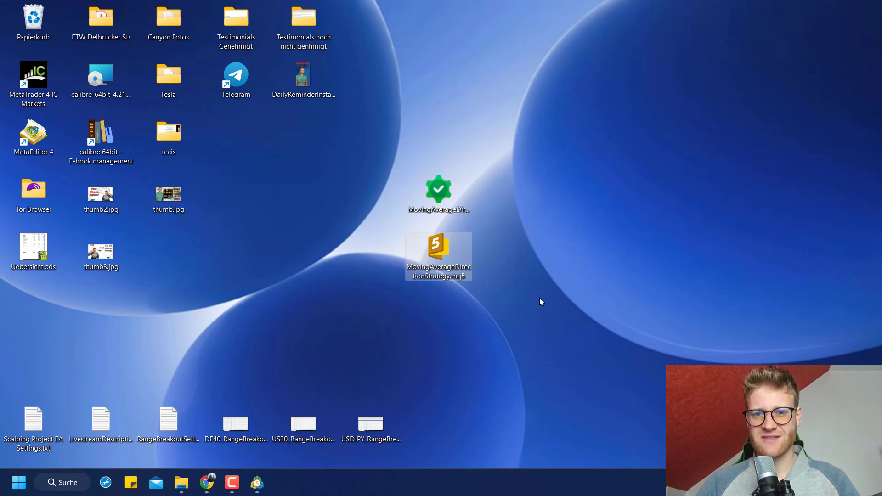
pyautogui.click(437, 185)
pyautogui.moveTo(432, 139); pyautogui.dragTo(433, 138)
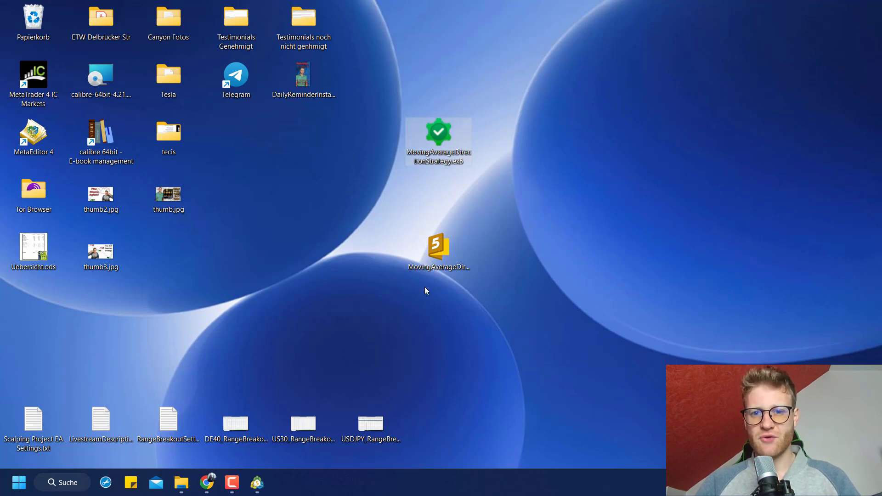
# Copy the compiled file MovingAverageDirectionStrategy.ex5 from the desktop
pyautogui.click(437, 260)
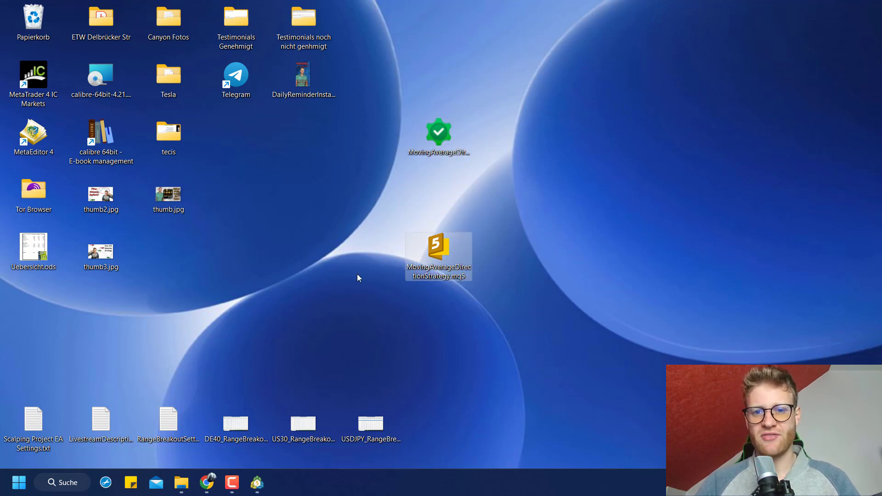
pyautogui.click(441, 146)
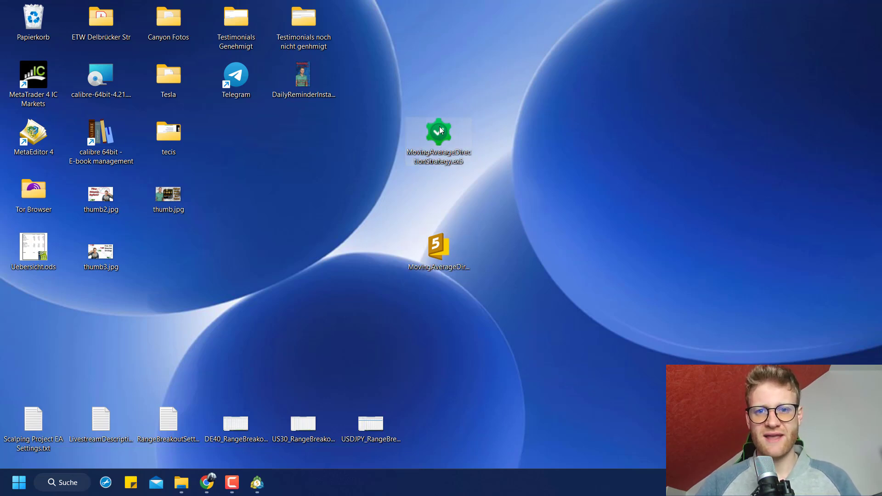
pyautogui.rightClick(439, 130)
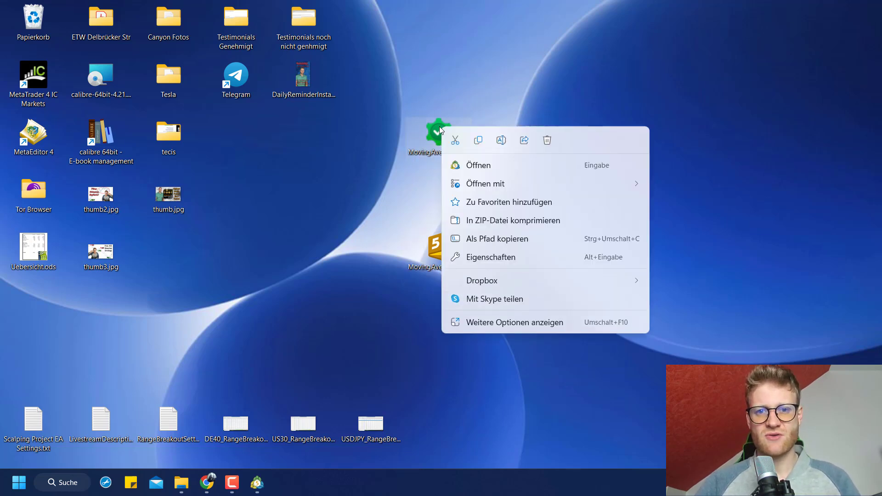
pyautogui.click(479, 142)
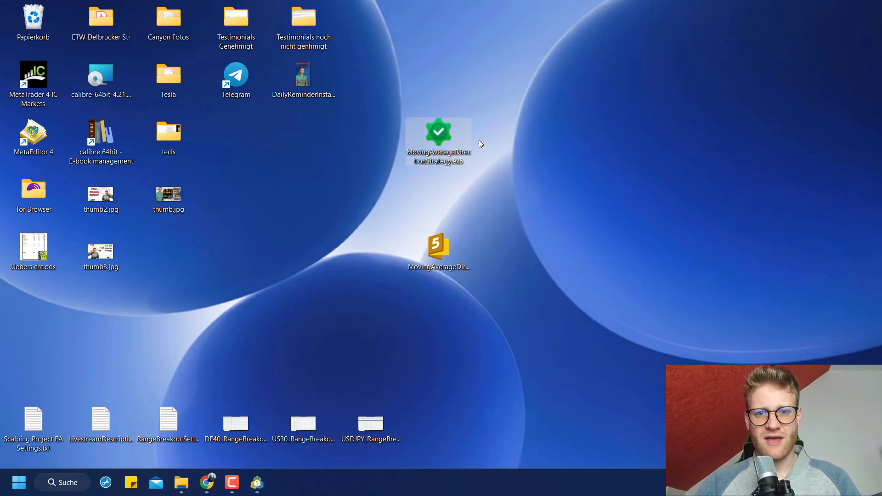
# Switch to MetaTrader 5 and open its data folder
pyautogui.click(257, 482)
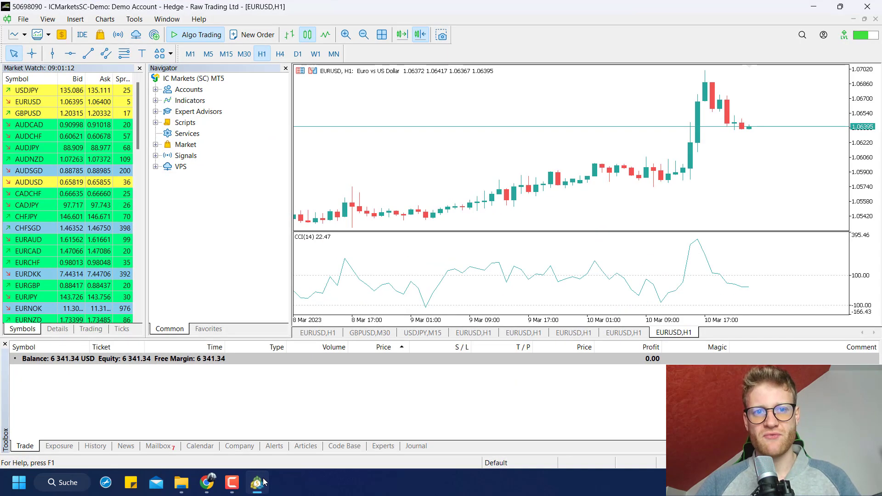
pyautogui.click(23, 20)
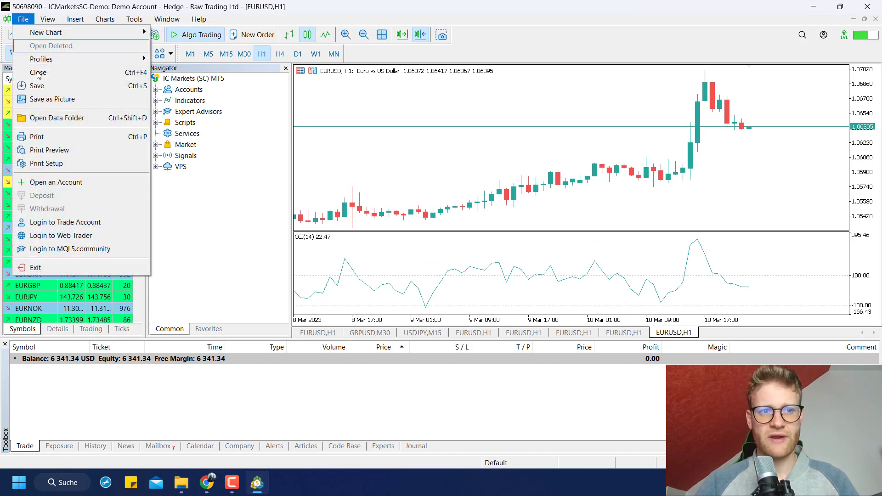
pyautogui.click(58, 123)
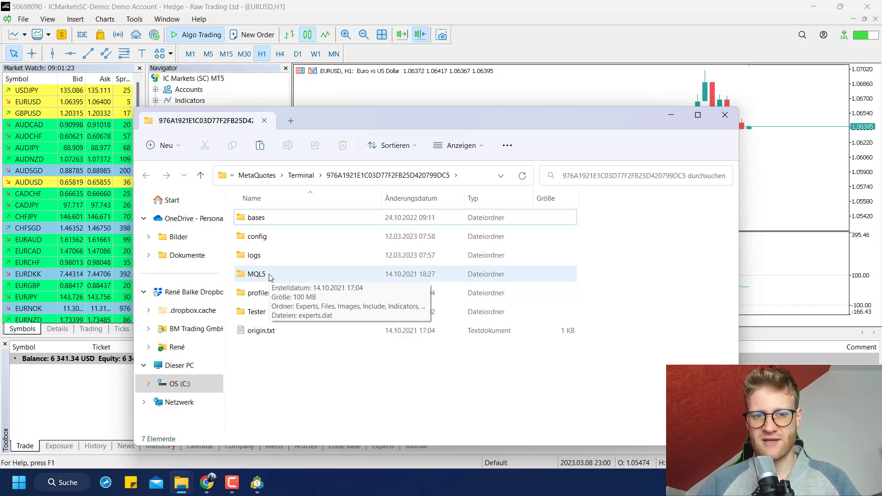
# Open the Experts folder inside MQL5 and look through its files
pyautogui.doubleClick(270, 276)
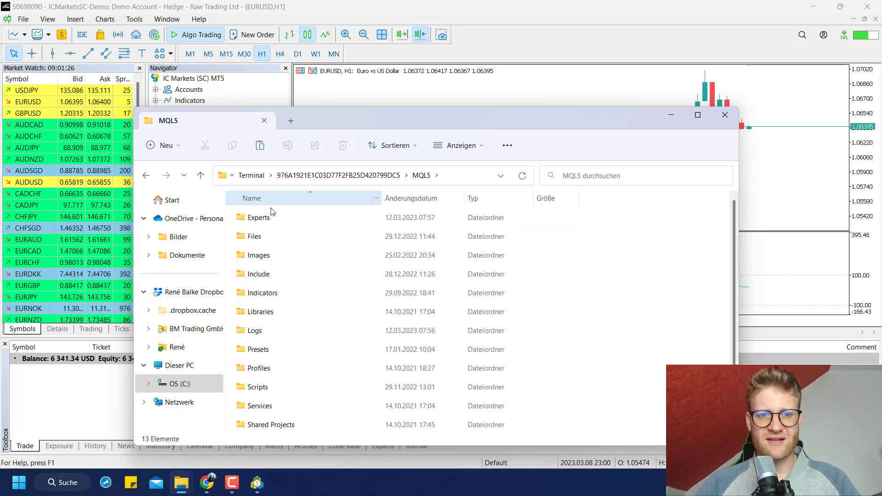
pyautogui.doubleClick(269, 217)
pyautogui.scroll(-6, 393, 368)
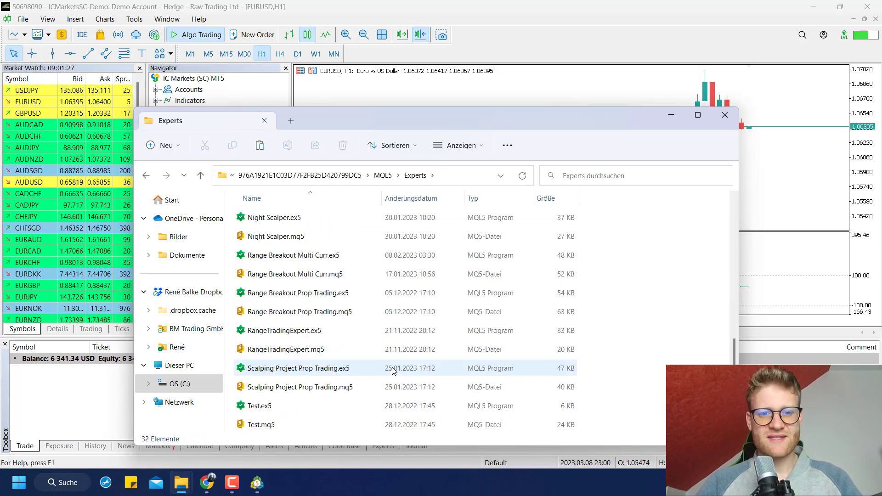
pyautogui.scroll(5, 394, 367)
pyautogui.scroll(-4, 393, 371)
pyautogui.scroll(4, 394, 370)
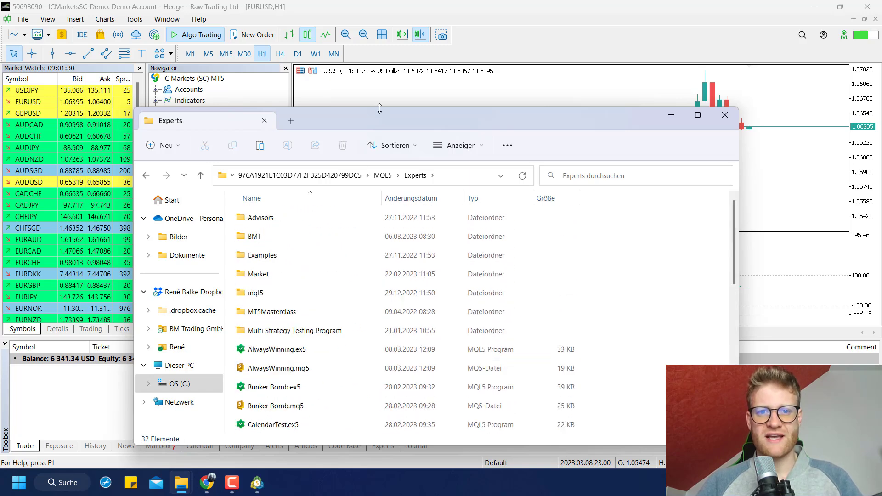
# Move the Experts folder window higher on the screen and paste the copied MovingAverageDirectionStrategy.ex5 into the folder
pyautogui.moveTo(379, 109); pyautogui.dragTo(373, 50)
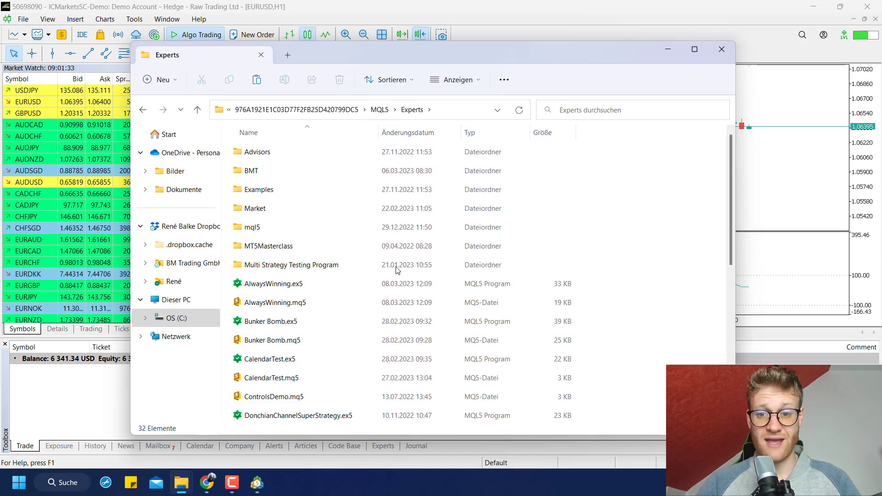
pyautogui.scroll(-5, 400, 271)
pyautogui.scroll(5, 581, 289)
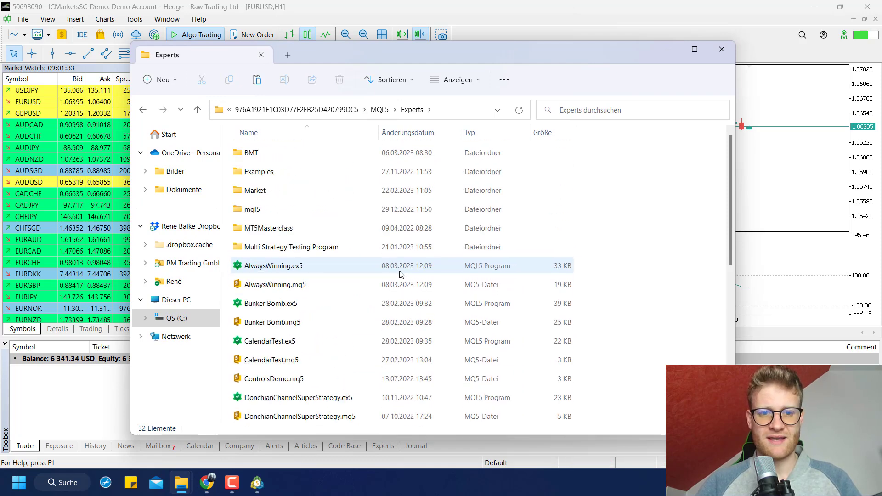
pyautogui.rightClick(651, 251)
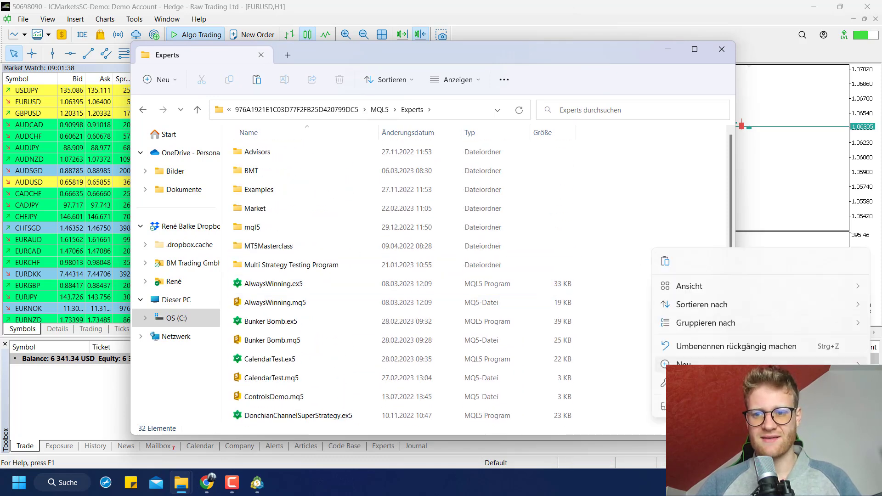
pyautogui.click(666, 261)
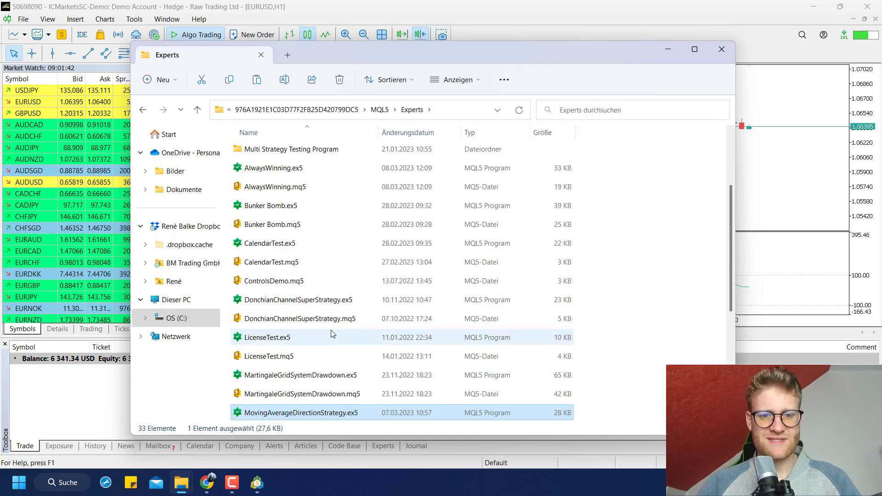
pyautogui.scroll(-4, 333, 335)
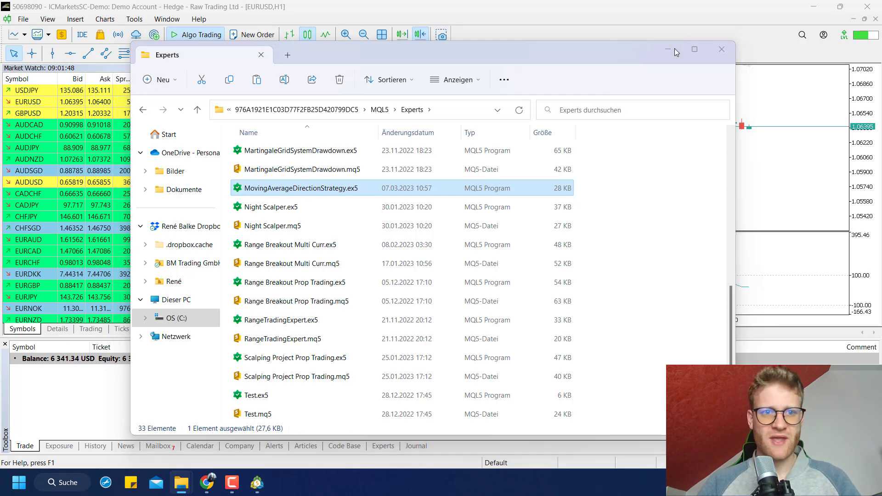
# Return to MetaTrader 5 and expand the Expert Advisors group in the Navigator
pyautogui.click(316, 5)
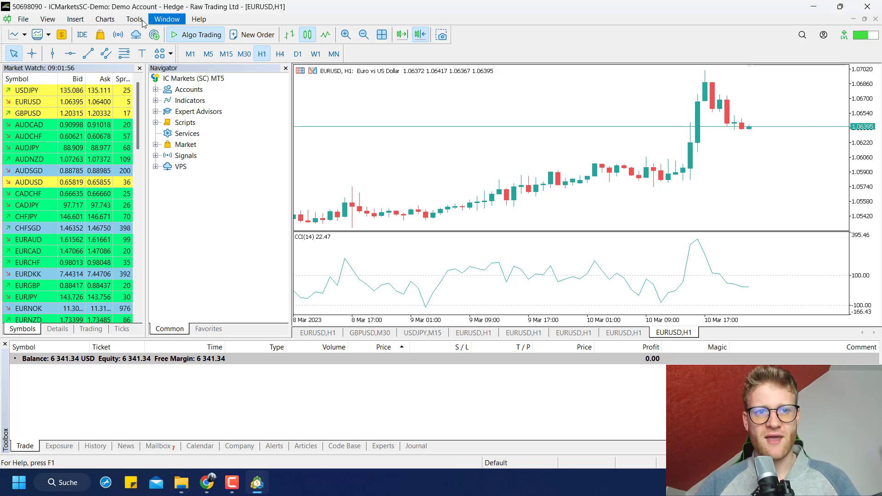
pyautogui.click(48, 19)
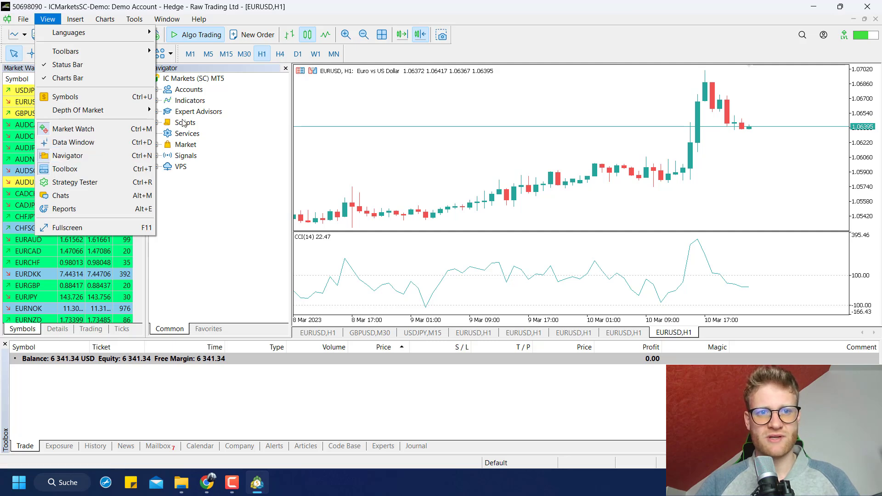
pyautogui.click(181, 112)
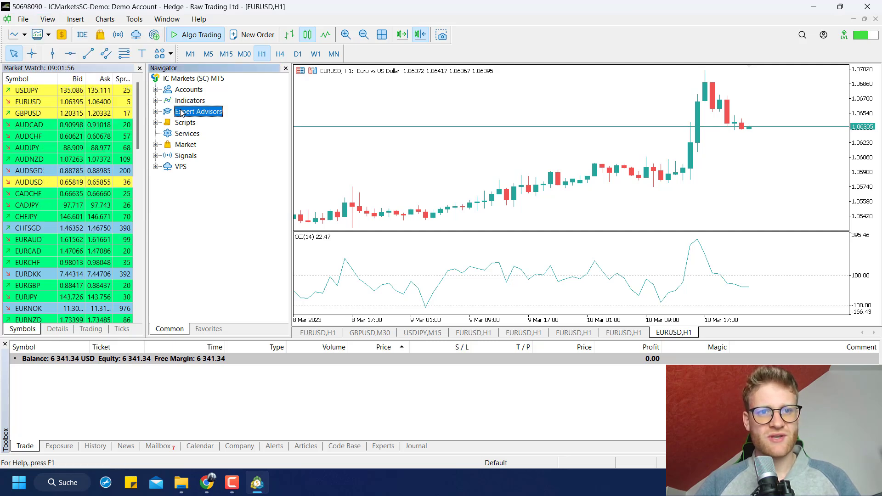
pyautogui.click(156, 112)
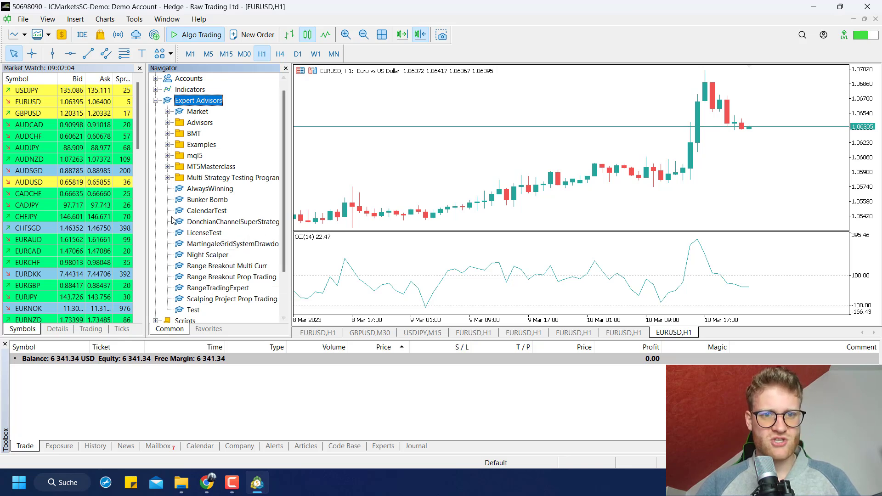
# Refresh the Navigator's Expert Advisors list and select the MovingAverageDirectionStrategy expert
pyautogui.click(205, 233)
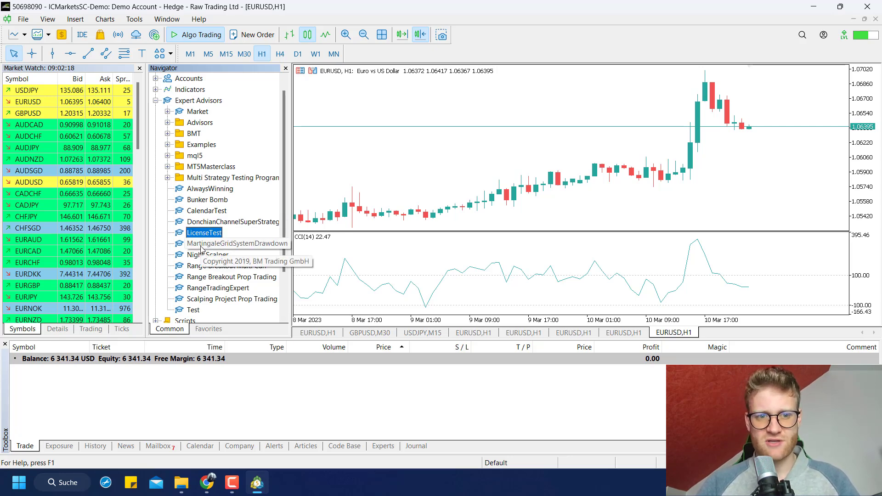
pyautogui.rightClick(201, 247)
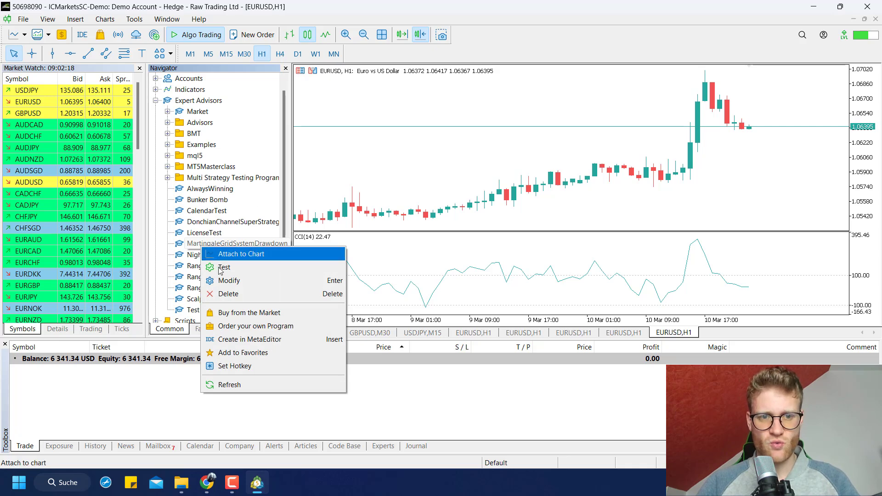
pyautogui.click(230, 385)
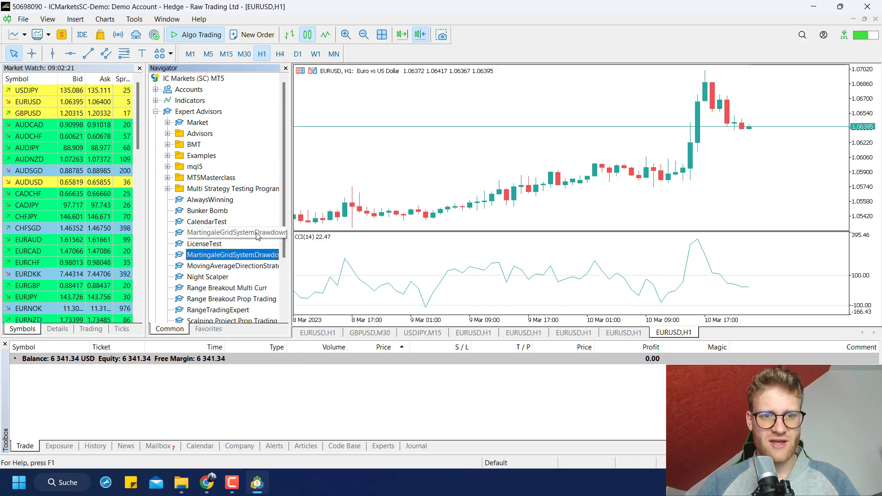
pyautogui.click(223, 267)
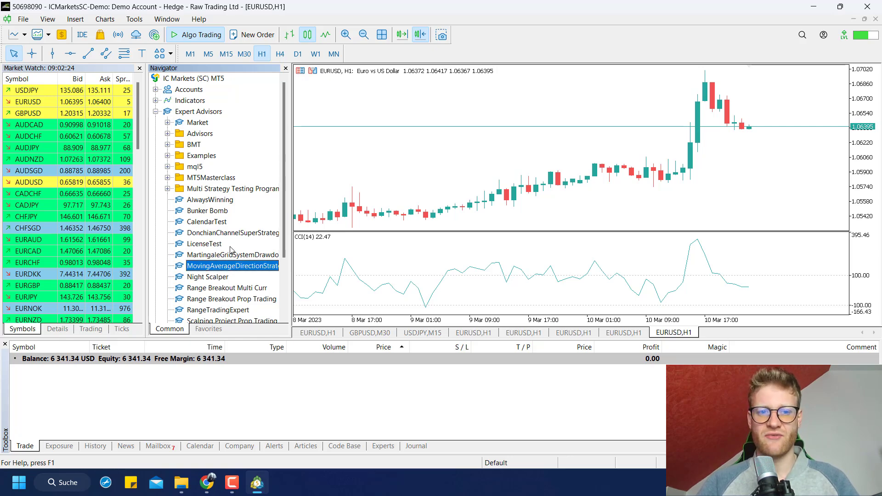
pyautogui.scroll(-1, 222, 257)
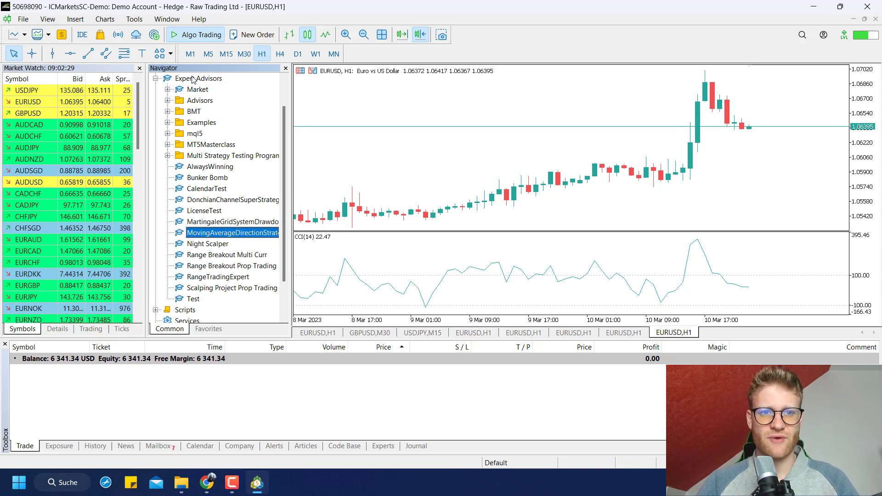
# Bring back the Experts folder window and place it beside the Navigator so both lists can be compared
pyautogui.click(400, 133)
pyautogui.click(182, 481)
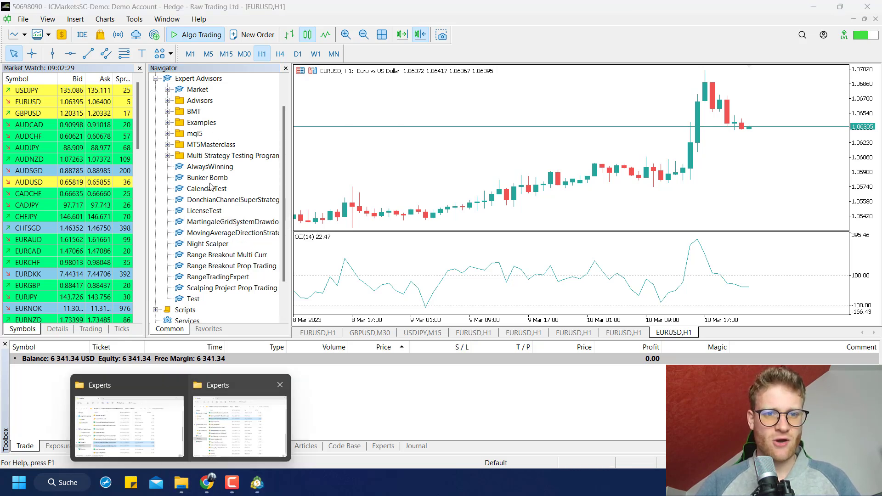
pyautogui.click(232, 412)
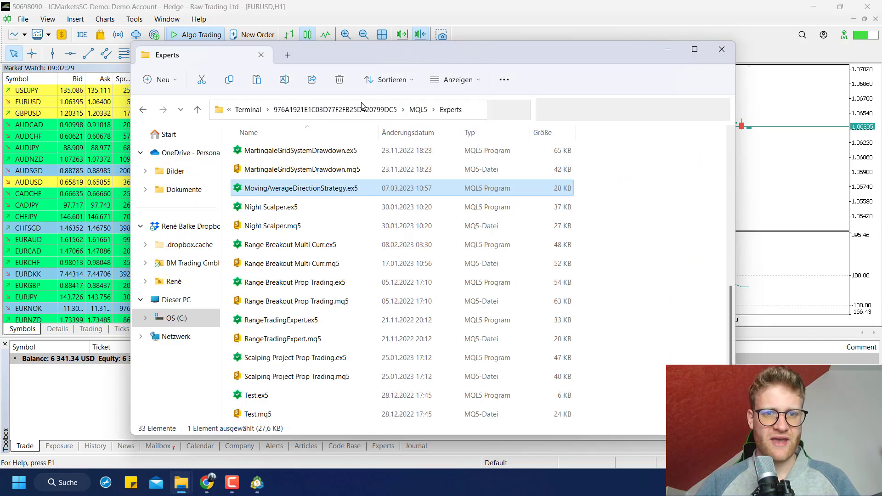
pyautogui.moveTo(329, 51); pyautogui.dragTo(490, 34)
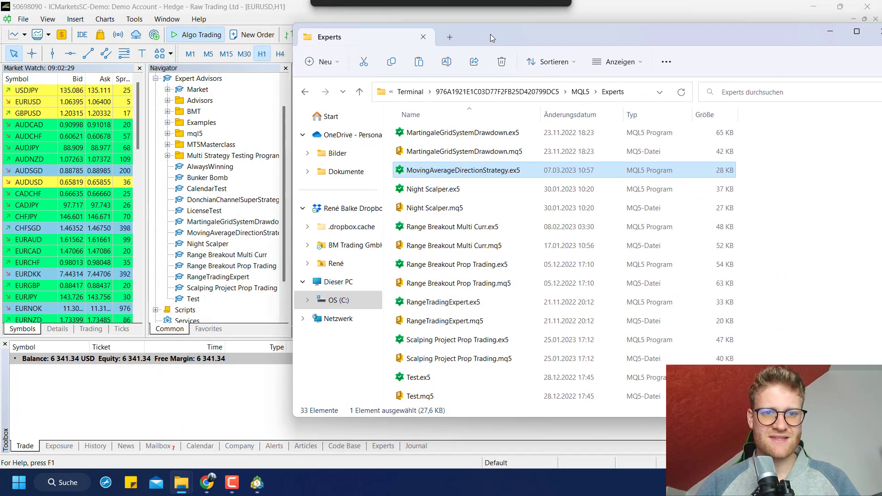
# Compare the Experts folder and its Advisors subfolder with the matching Navigator entries, and close the Advisors folder window
pyautogui.scroll(6, 465, 228)
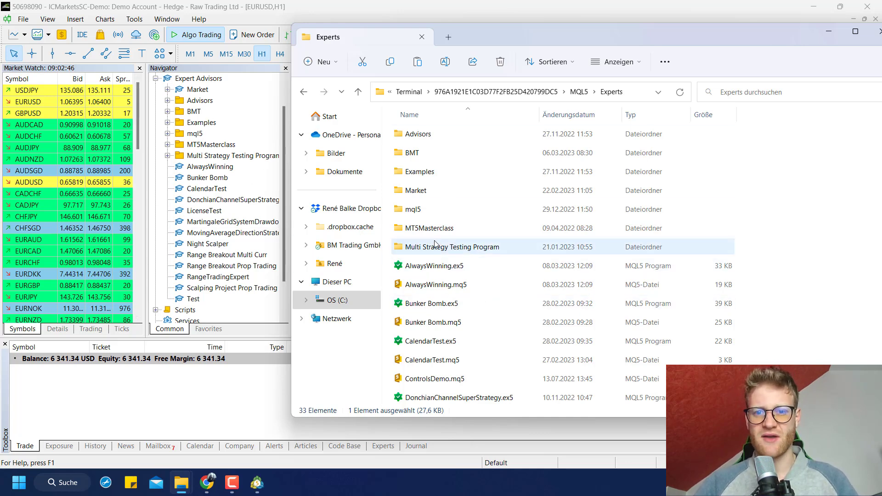
pyautogui.scroll(-7, 436, 248)
pyautogui.scroll(4, 435, 244)
pyautogui.scroll(3, 435, 244)
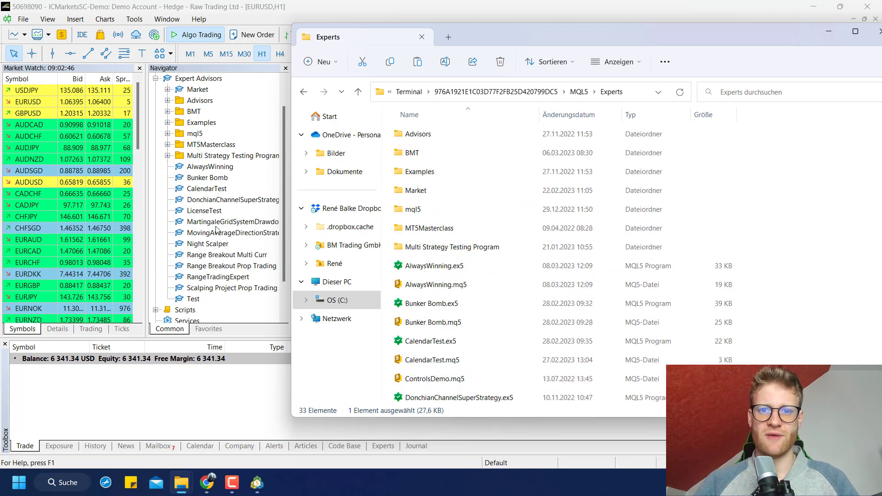
pyautogui.doubleClick(437, 133)
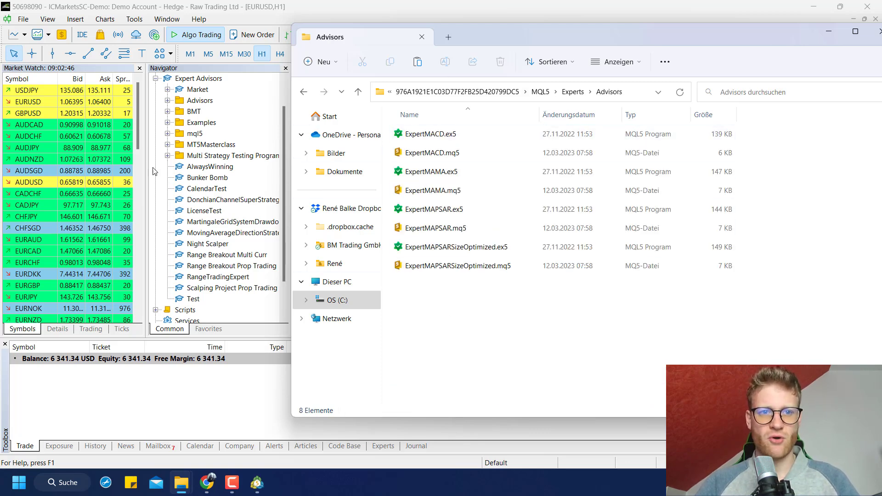
pyautogui.click(169, 102)
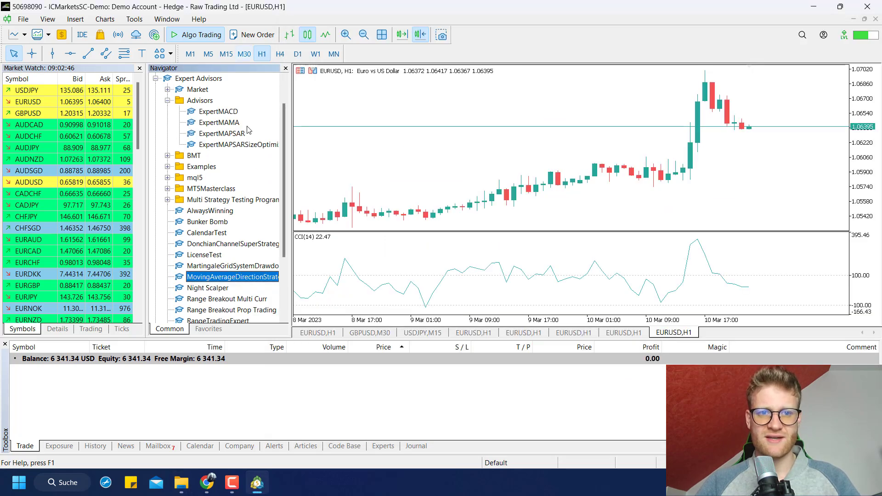
pyautogui.click(168, 101)
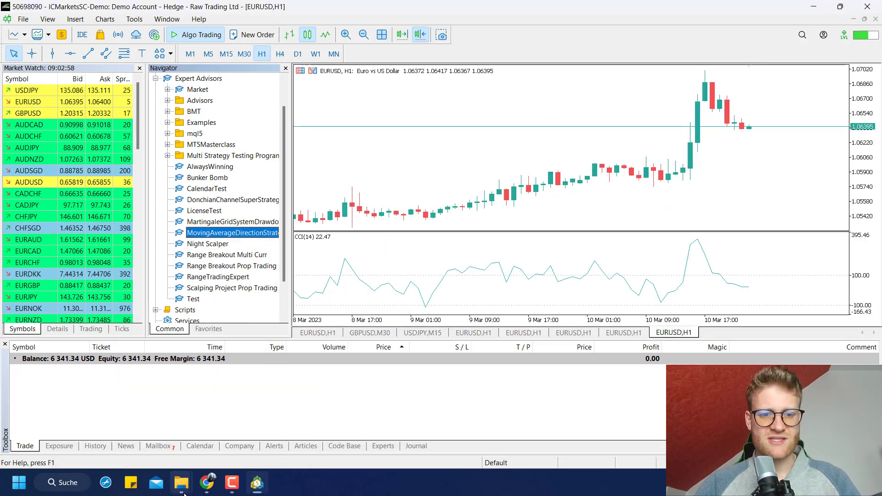
pyautogui.moveTo(184, 489)
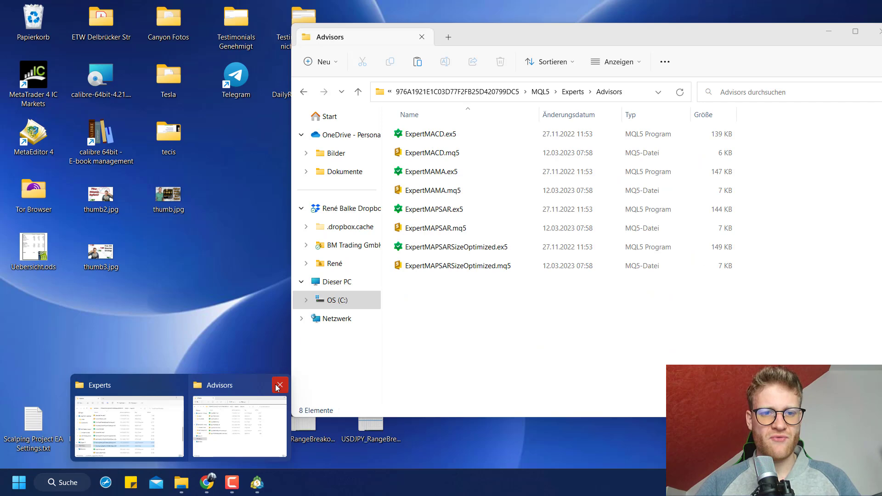
pyautogui.click(279, 387)
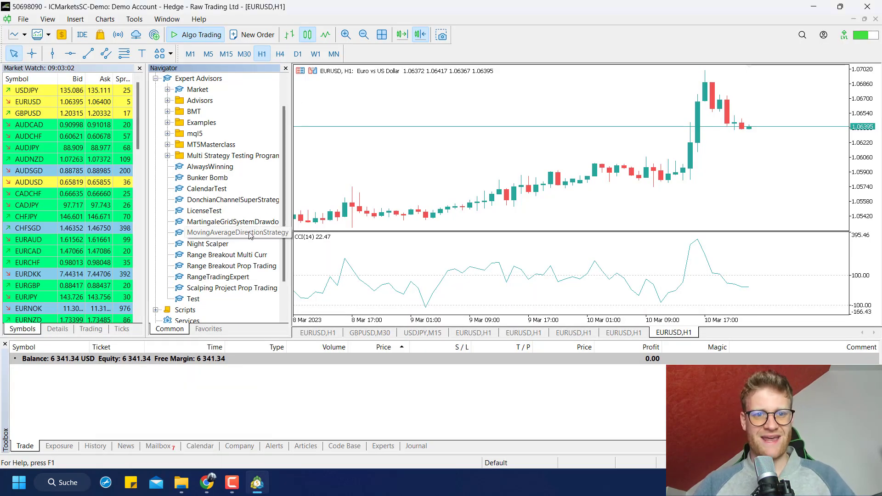
# Attach the MovingAverageDirectionStrategy expert to the EURUSD,H1 chart and reposition its settings dialog so the chart's expert label stays visible
pyautogui.click(239, 233)
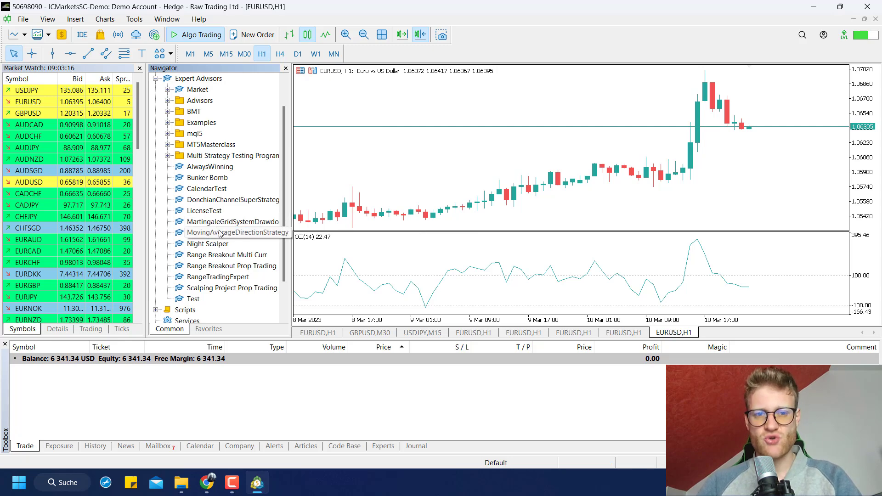
pyautogui.moveTo(219, 236); pyautogui.dragTo(531, 120)
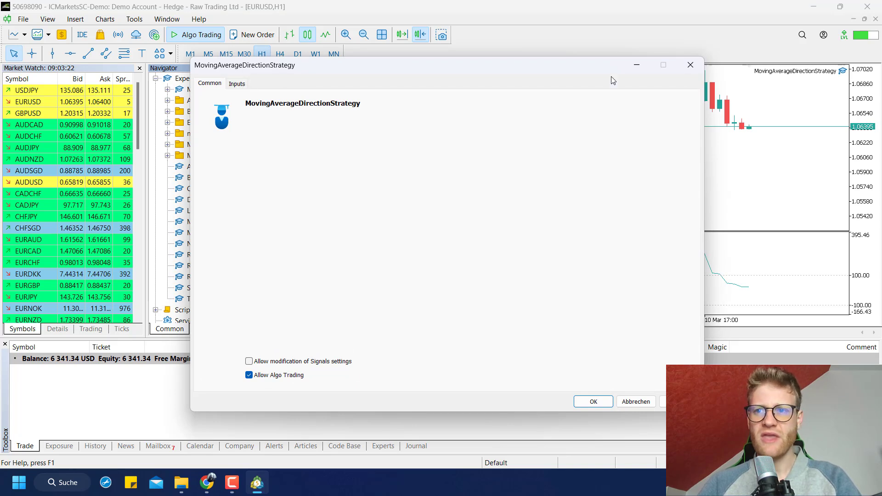
pyautogui.moveTo(526, 60); pyautogui.dragTo(527, 73)
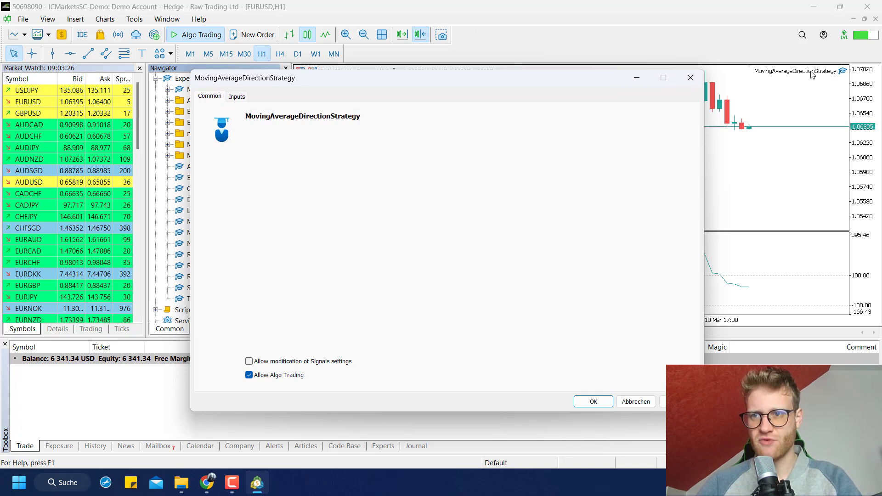
pyautogui.moveTo(530, 78)
pyautogui.mouseDown()
pyautogui.moveTo(511, 52)
pyautogui.moveTo(535, 62)
pyautogui.mouseUp()
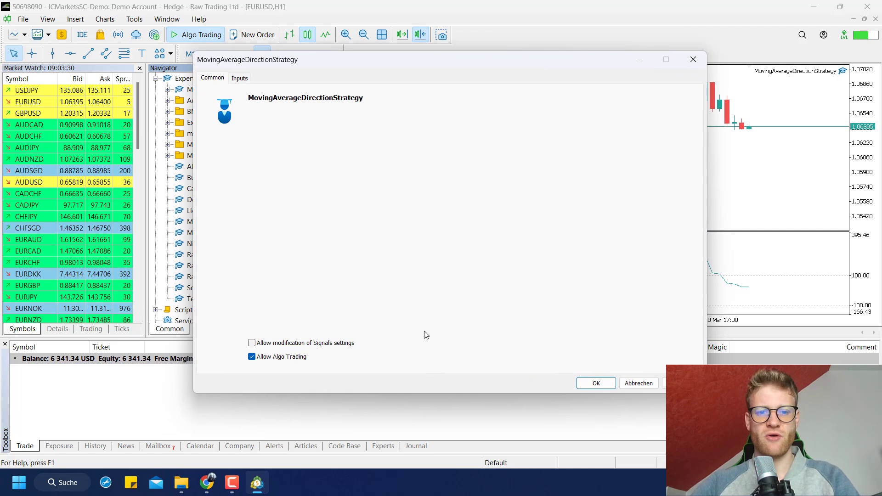
# Review the expert's common options, keeping Allow Algo Trading enabled
pyautogui.click(239, 79)
pyautogui.click(221, 81)
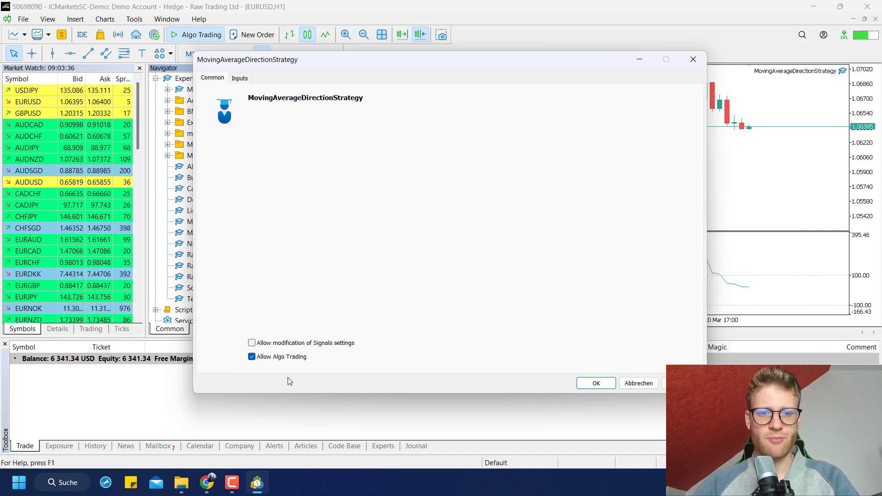
pyautogui.click(279, 358)
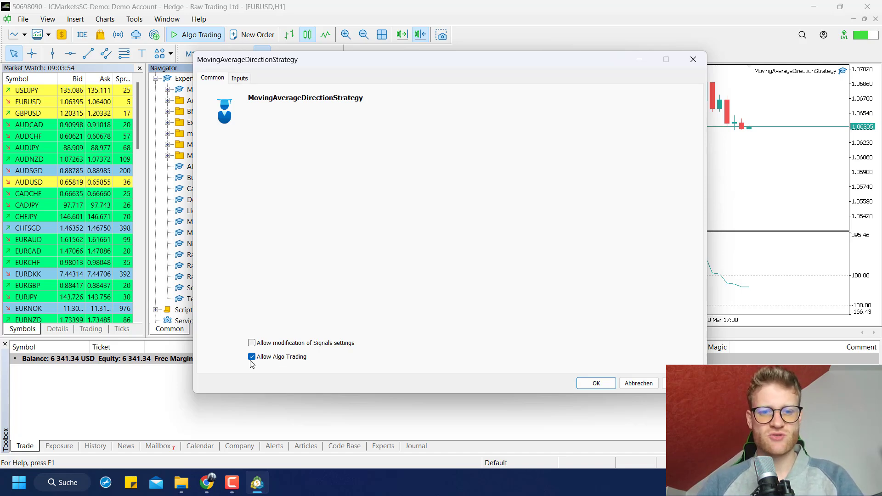
# Examine the expert's input parameters, including Lots, TpPercent, SlPercent, Timeframe and BbDeviation
pyautogui.click(236, 79)
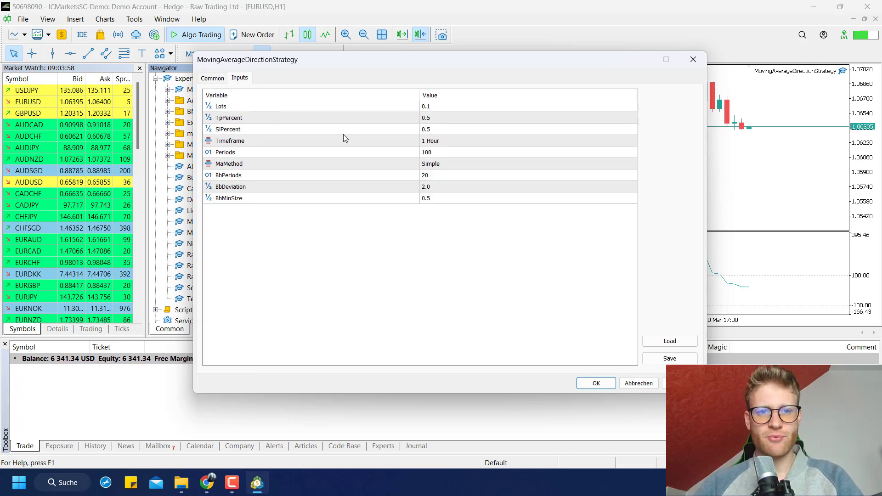
pyautogui.click(322, 108)
pyautogui.click(324, 120)
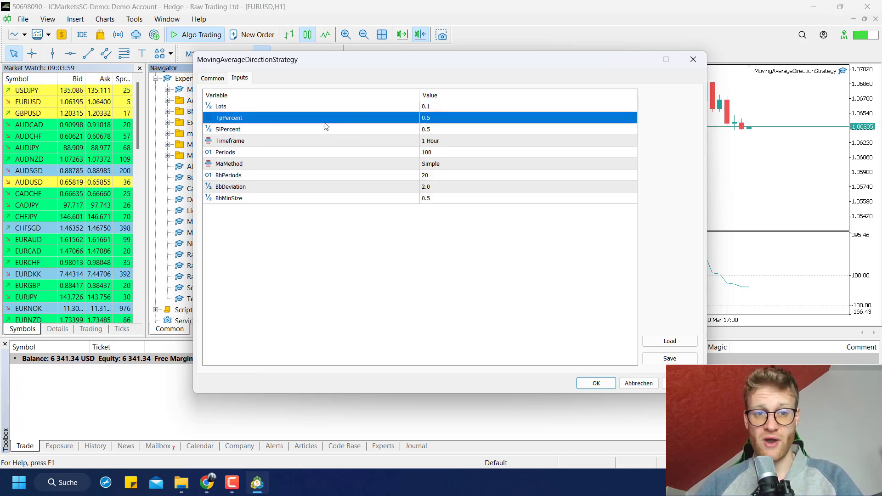
pyautogui.click(299, 105)
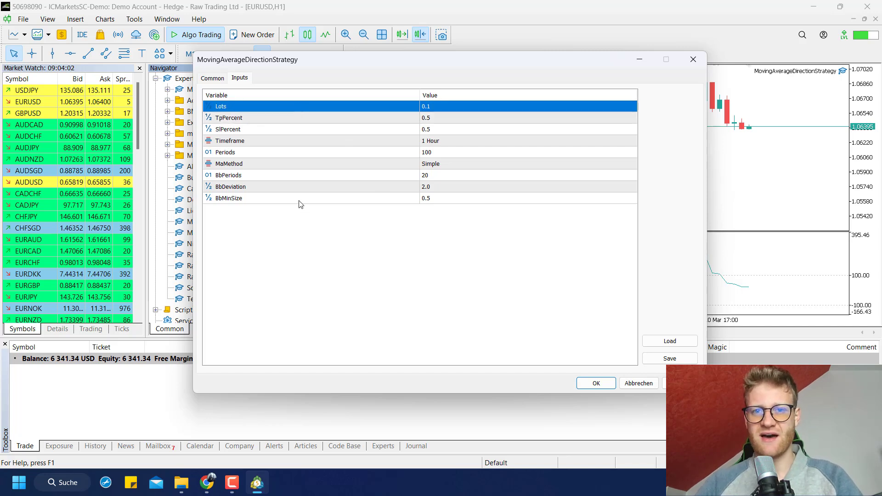
pyautogui.click(312, 193)
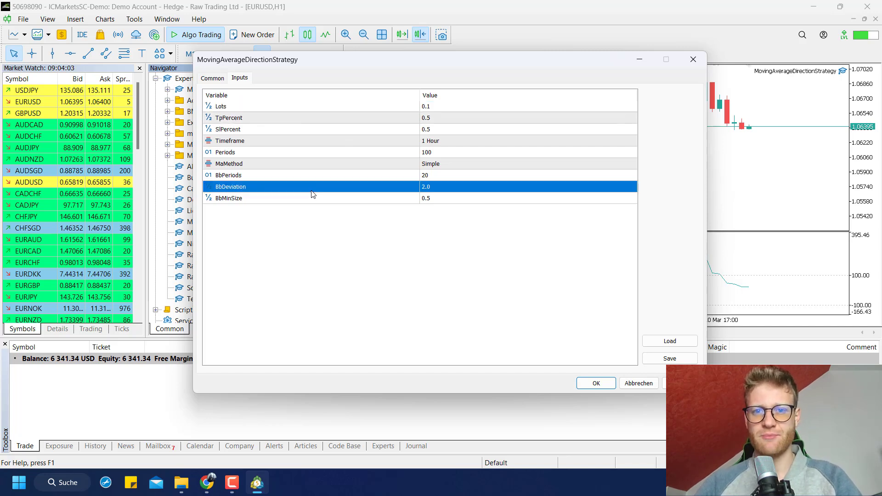
pyautogui.click(378, 109)
pyautogui.click(383, 130)
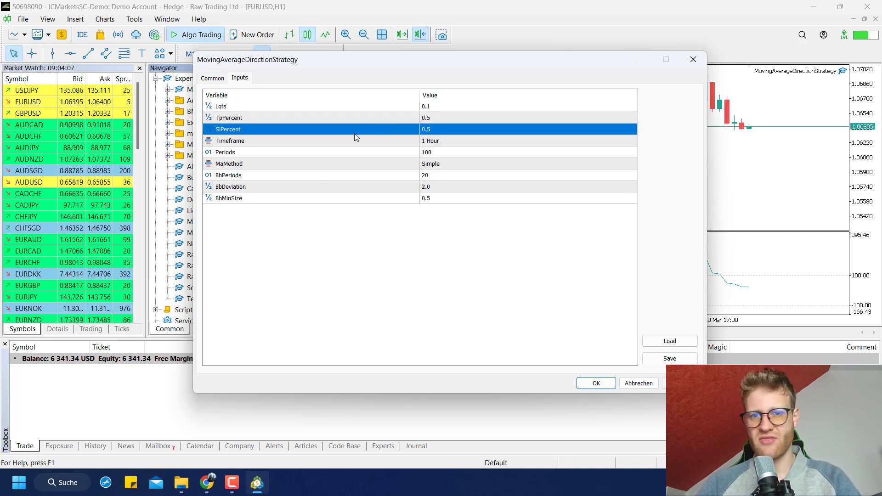
pyautogui.click(368, 139)
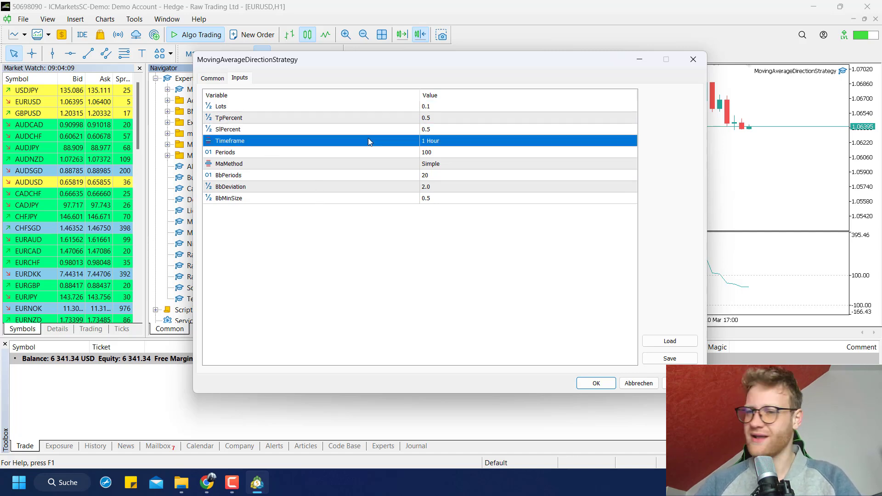
# Set the expert's Lots input to 0.01
pyautogui.click(458, 108)
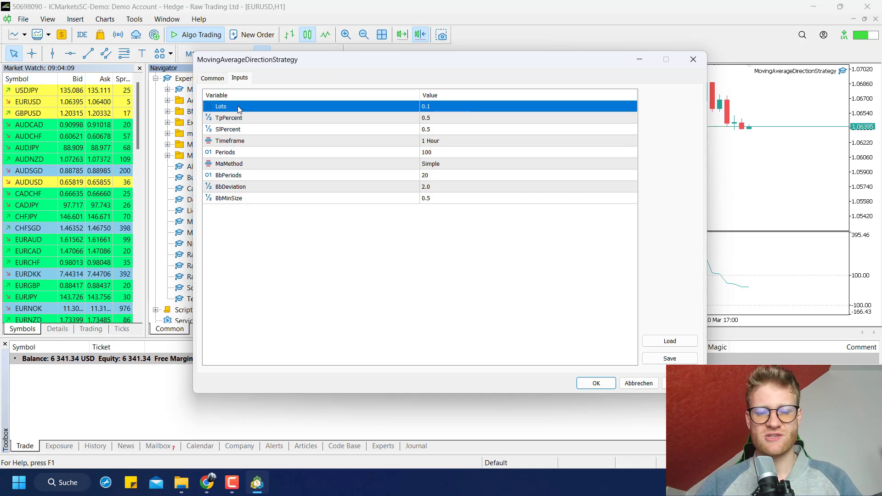
pyautogui.click(432, 109)
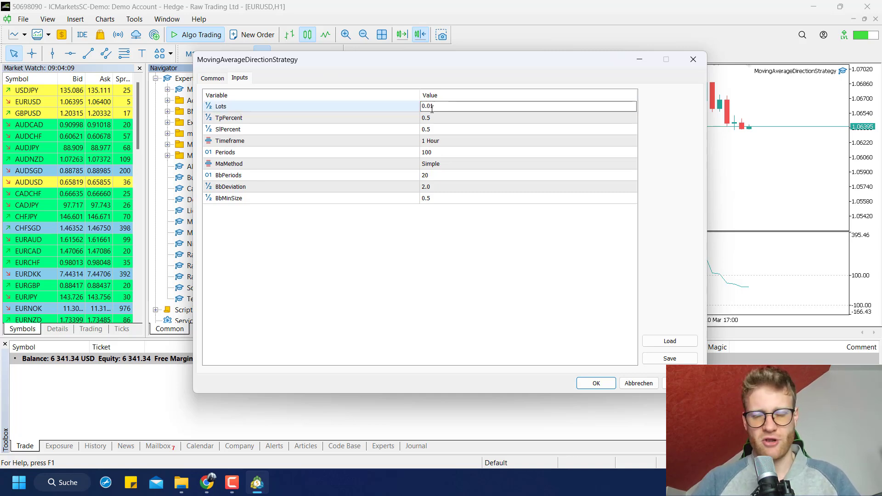
pyautogui.click(434, 120)
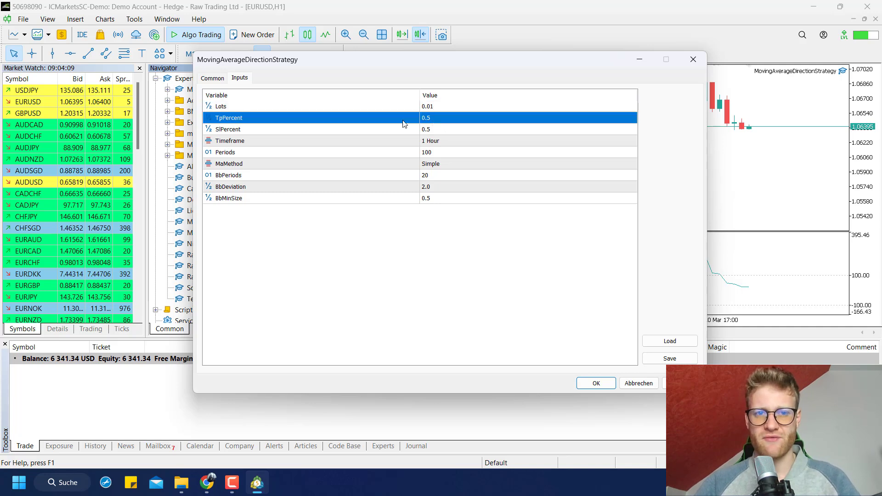
# Review the expert's stop-loss, timeframe, moving-average period and Bollinger Bands inputs without changing them
pyautogui.click(362, 129)
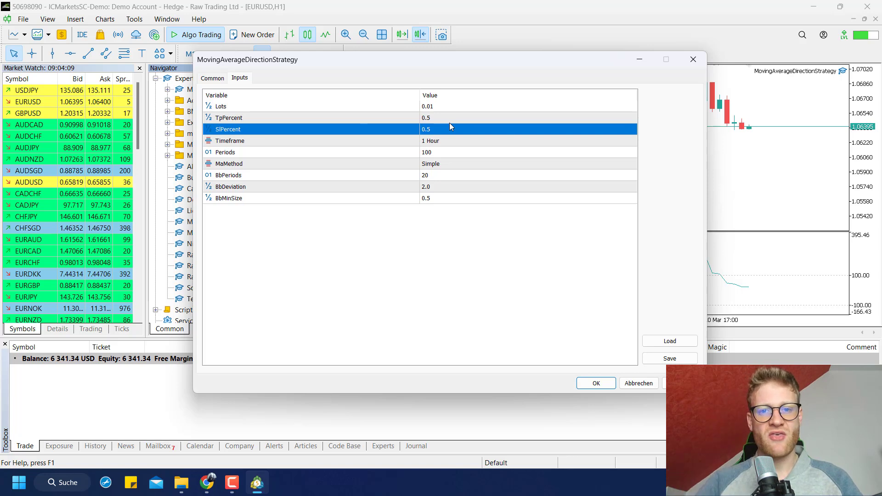
pyautogui.click(448, 141)
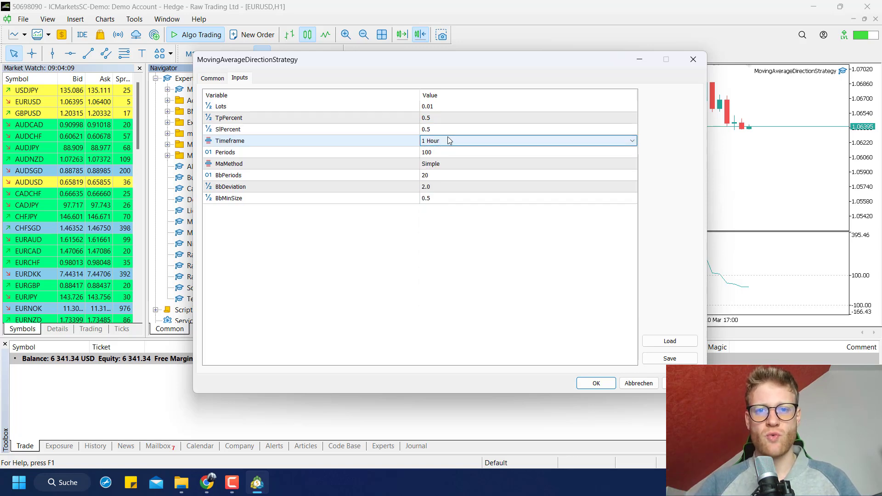
pyautogui.click(413, 175)
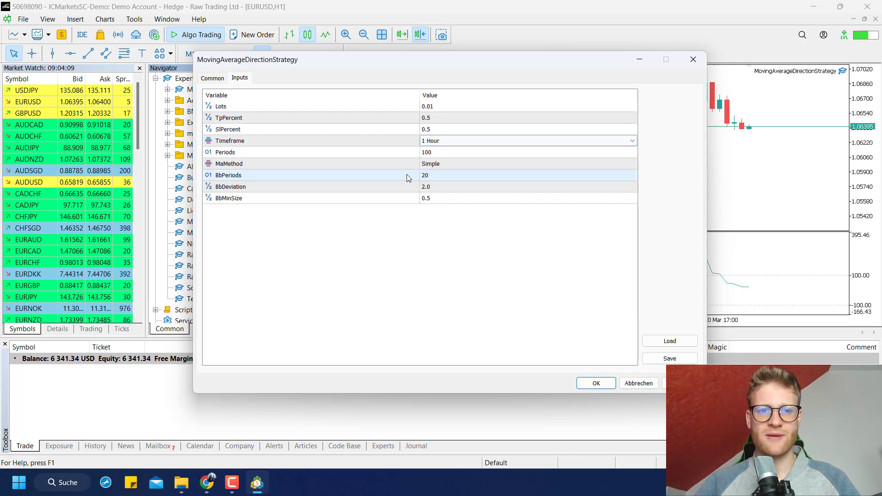
pyautogui.click(437, 175)
pyautogui.click(390, 195)
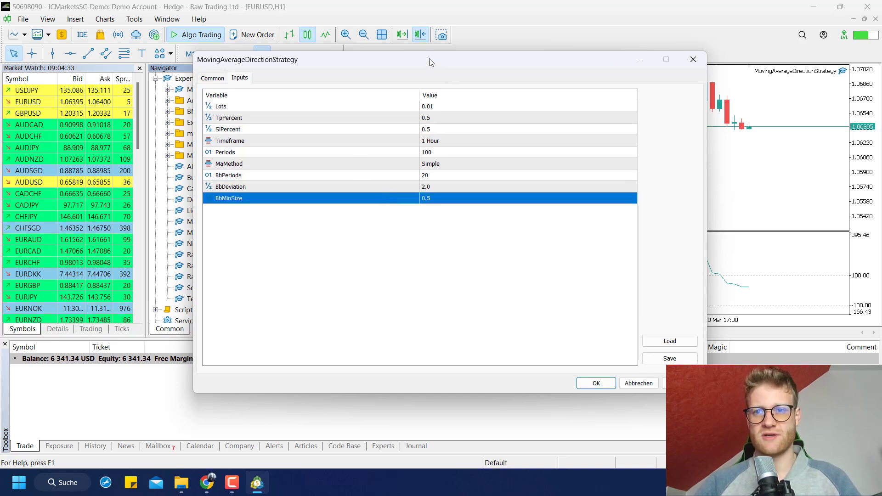
pyautogui.moveTo(429, 59); pyautogui.dragTo(418, 56)
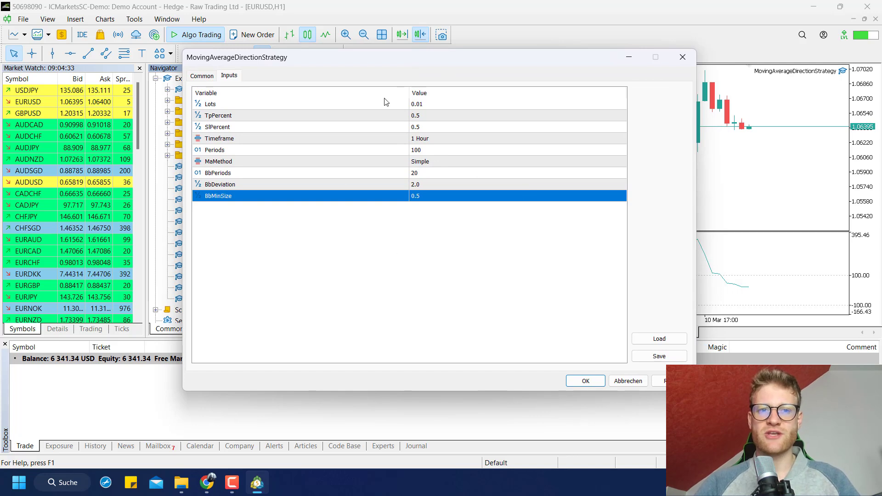
pyautogui.click(443, 142)
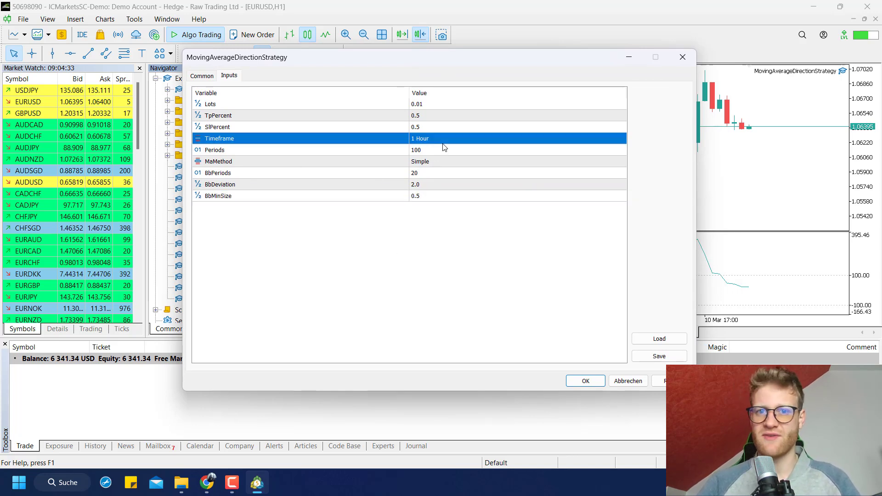
pyautogui.click(437, 152)
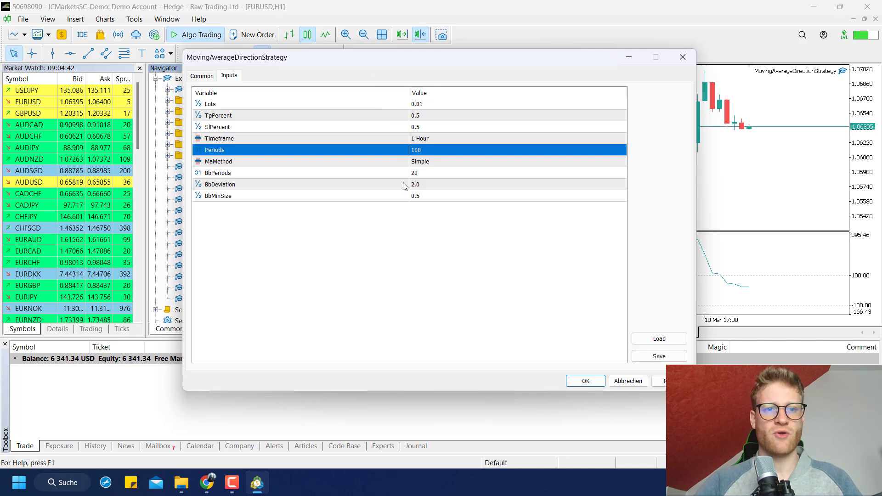
pyautogui.click(415, 140)
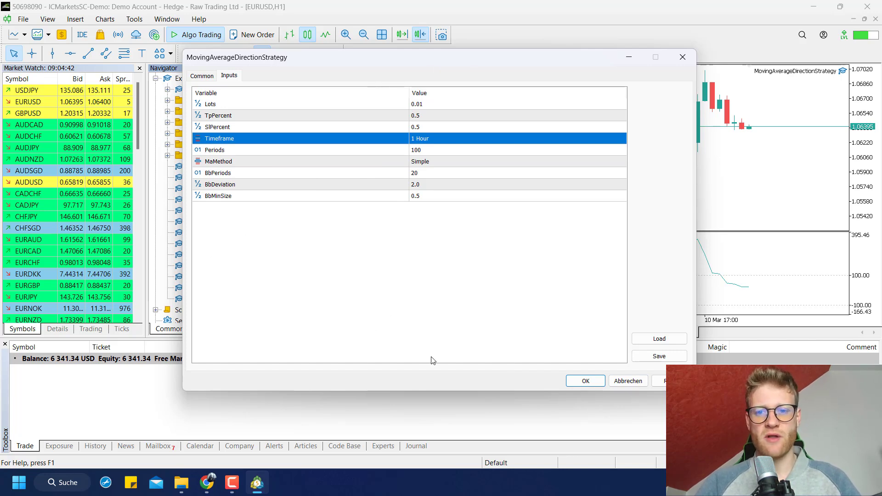
# Confirm the expert's settings and check its name and status icon on the EURUSD,H1 chart
pyautogui.click(584, 381)
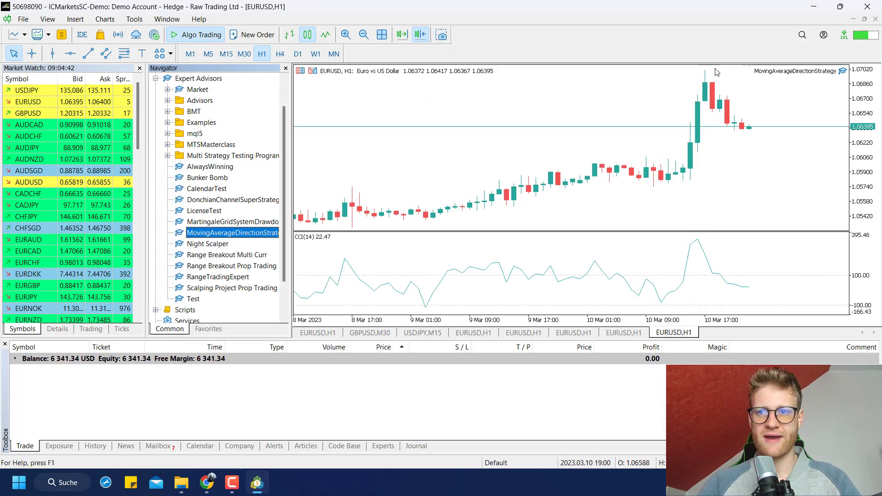
pyautogui.middleClick(567, 137)
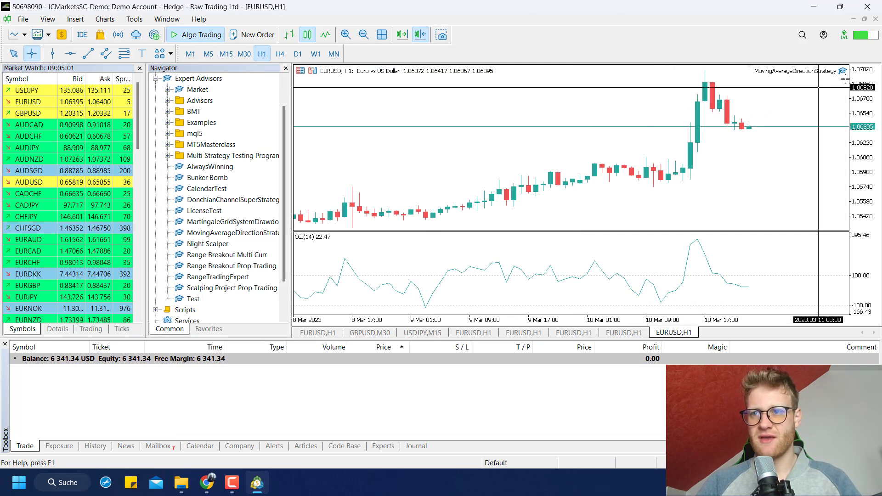
pyautogui.middleClick(783, 90)
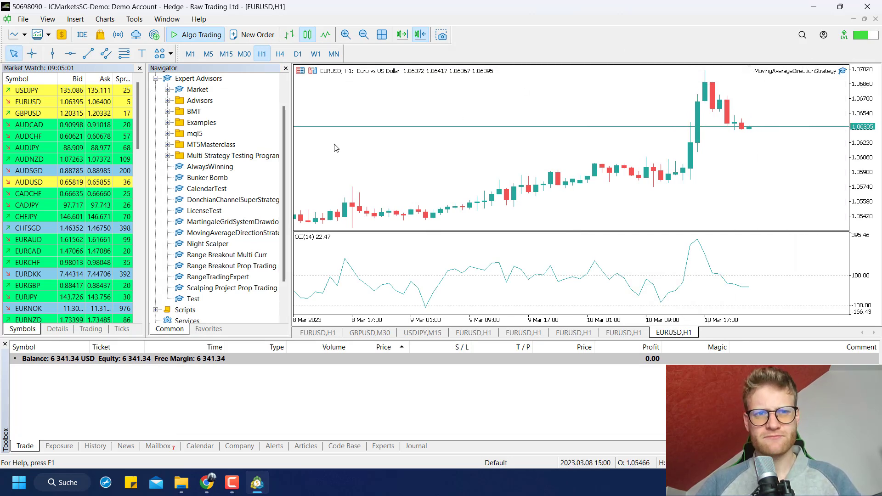
# Switch Algo Trading off for the whole terminal and turn it back on
pyautogui.click(206, 37)
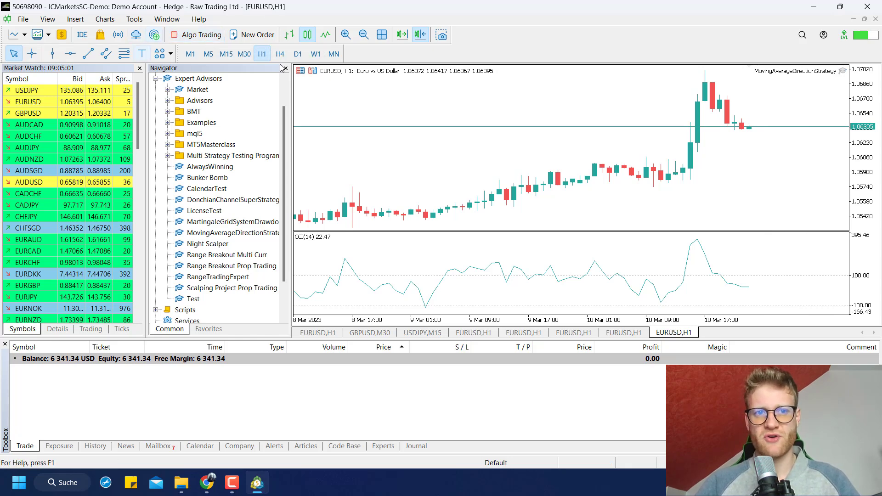
pyautogui.click(204, 41)
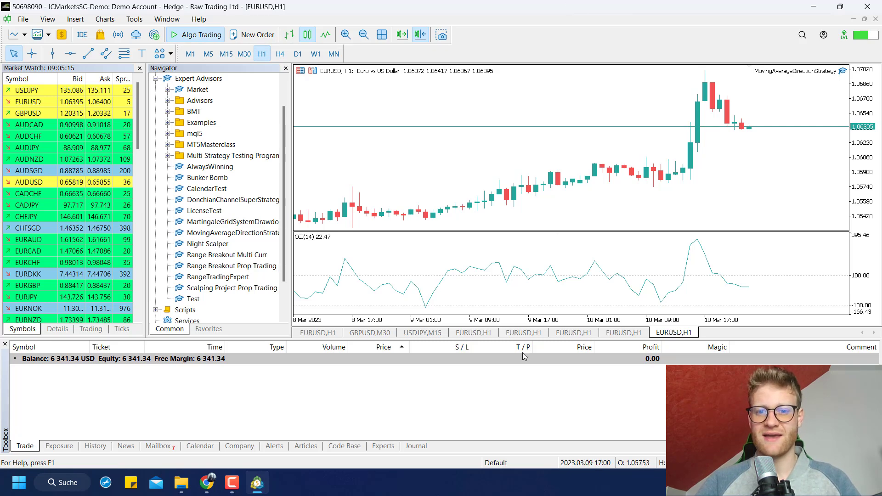
# Disable Algo Trading once more, re-enable it, and keep the last EURUSD,H1 chart active
pyautogui.click(180, 33)
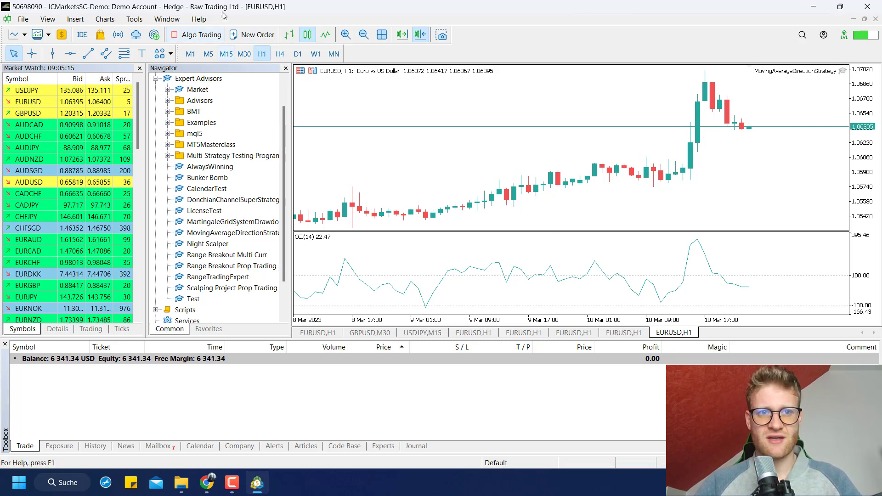
pyautogui.click(197, 35)
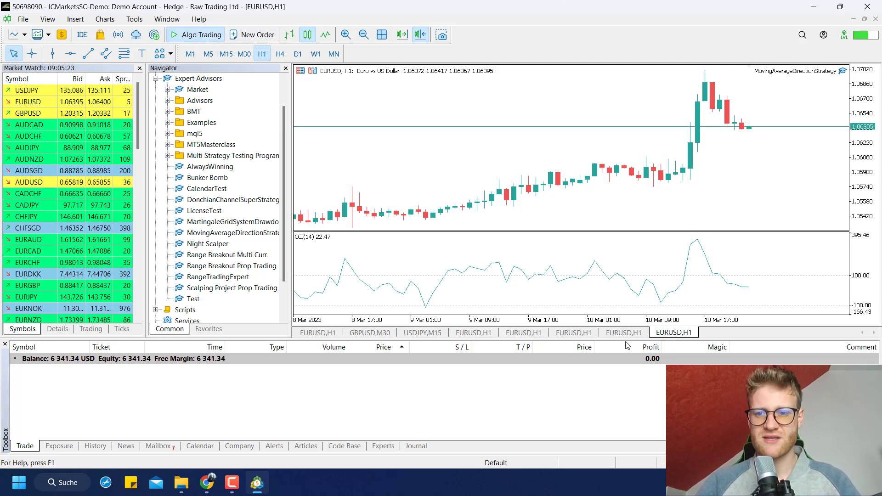
pyautogui.click(586, 339)
pyautogui.click(682, 338)
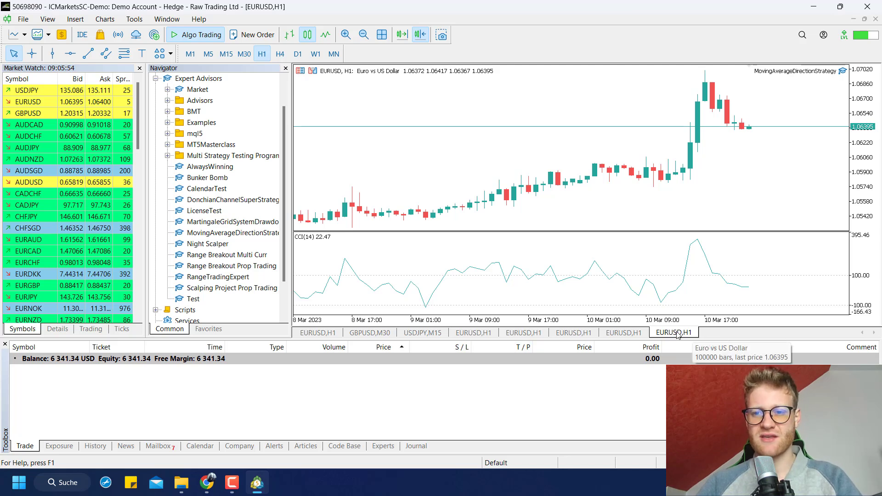
# Attach MovingAverageDirectionStrategy with its default inputs to the USDJPY,M15 chart and compare it with the EURUSD,H1 chart
pyautogui.click(431, 333)
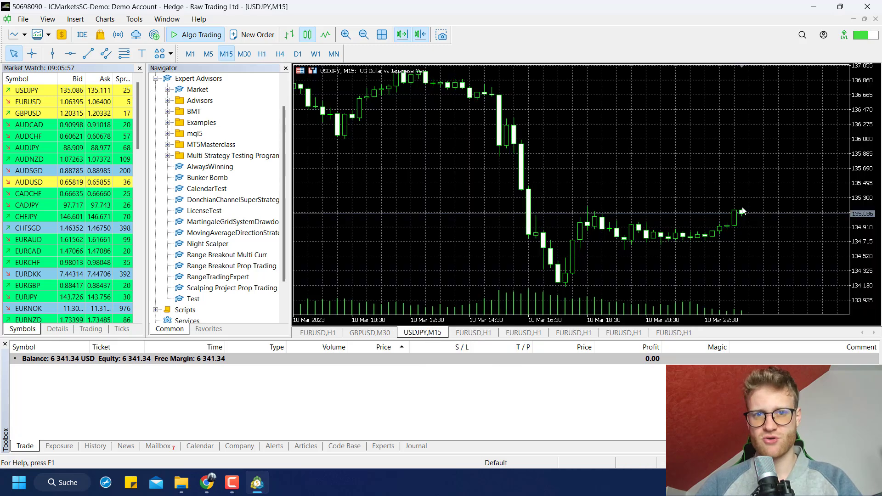
pyautogui.doubleClick(214, 233)
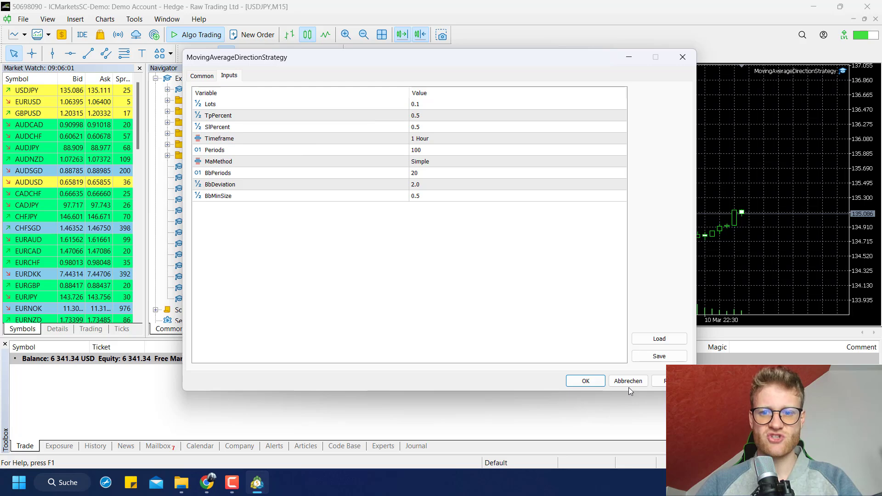
pyautogui.click(593, 383)
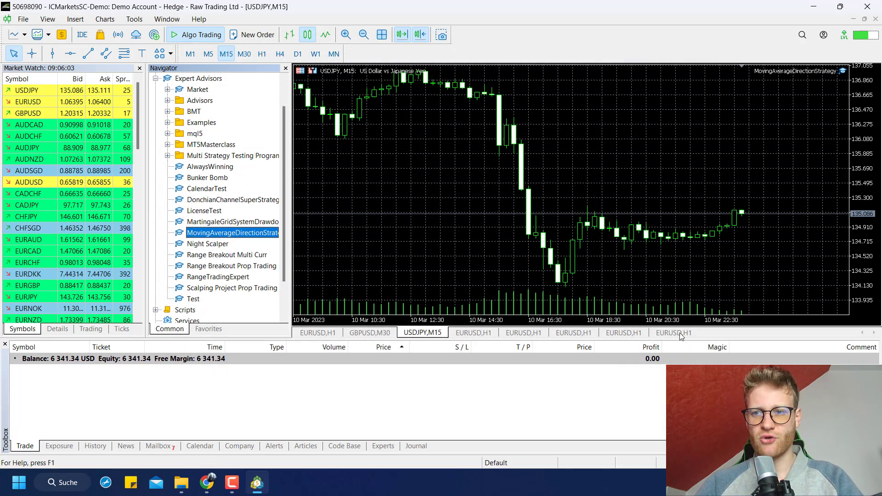
pyautogui.click(679, 333)
pyautogui.click(474, 333)
pyautogui.click(422, 333)
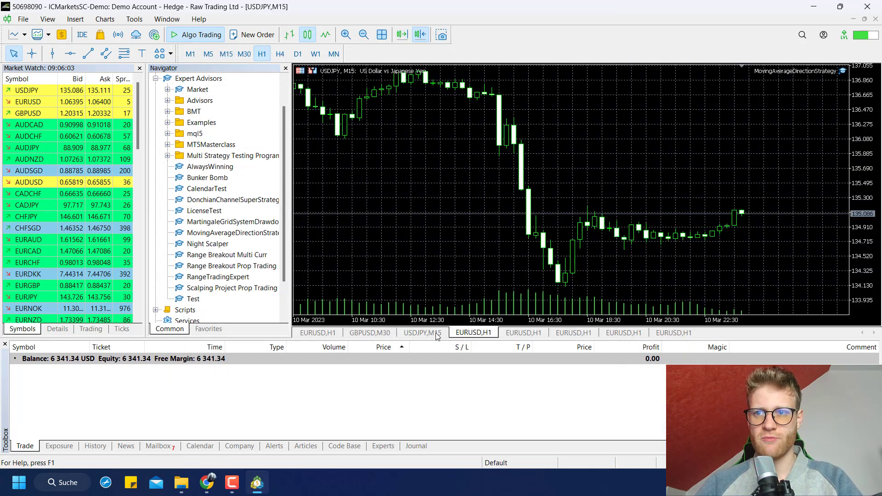
# Remove the MovingAverageDirectionStrategy expert from the last EURUSD,H1 chart and from the USDJPY,M15 chart
pyautogui.click(676, 334)
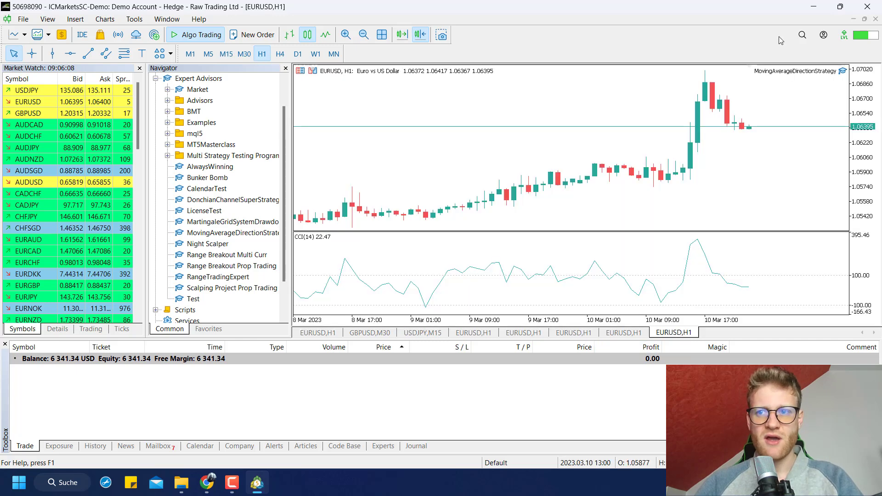
pyautogui.rightClick(843, 72)
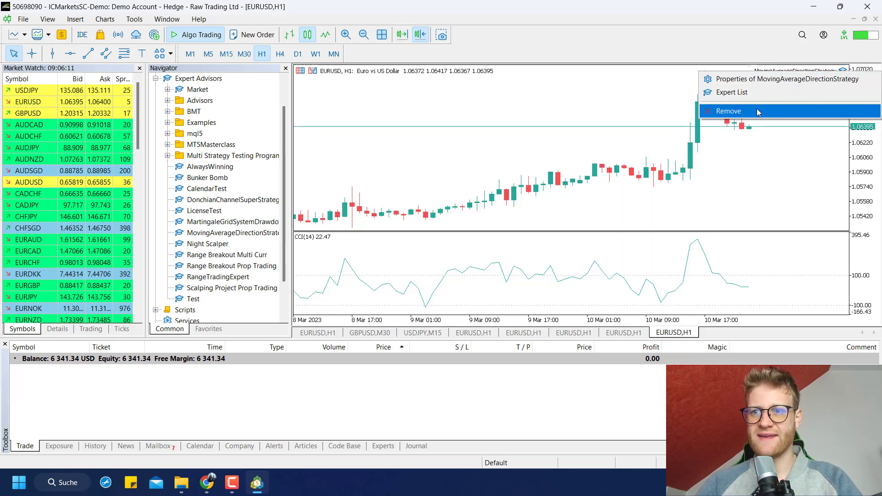
pyautogui.click(781, 110)
pyautogui.click(437, 335)
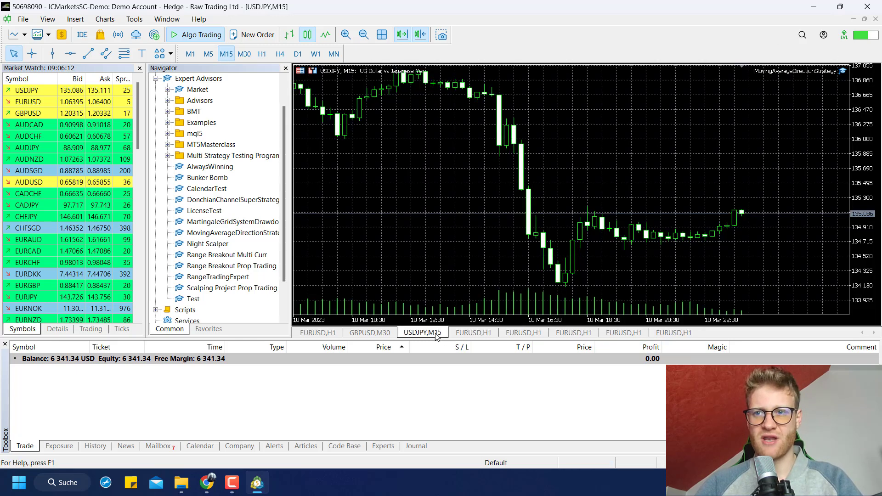
pyautogui.rightClick(843, 72)
pyautogui.click(768, 109)
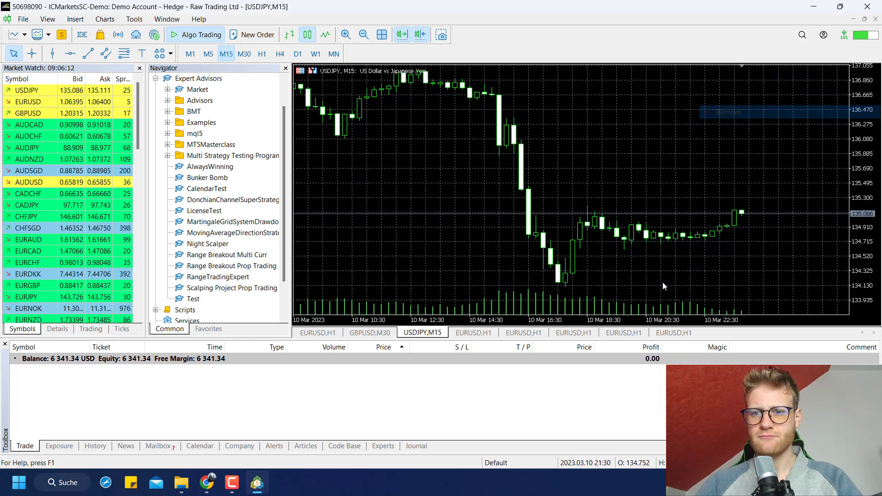
pyautogui.click(678, 332)
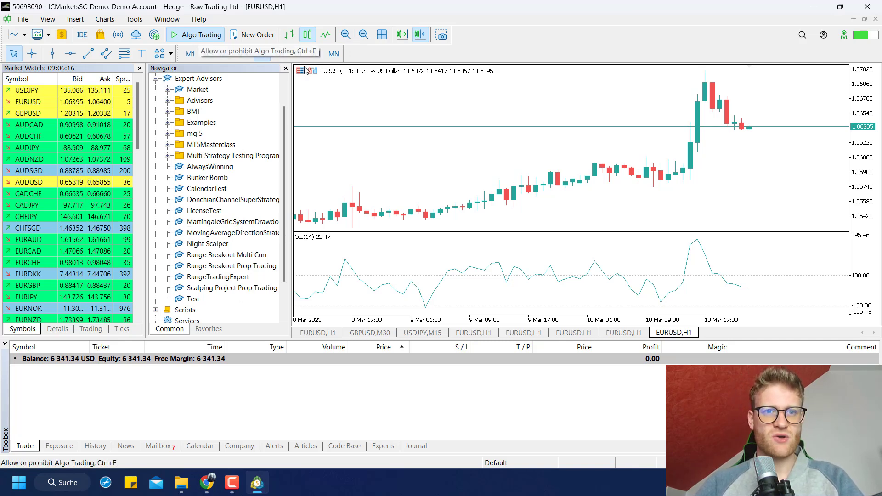
# Open MetaEditor, the MetaQuotes Language Editor, from the trading terminal
pyautogui.click(133, 20)
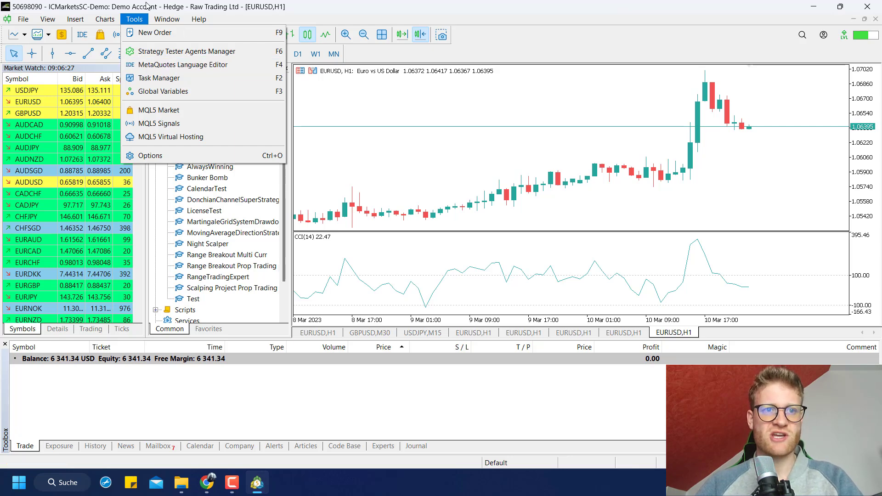
pyautogui.click(138, 20)
pyautogui.click(139, 21)
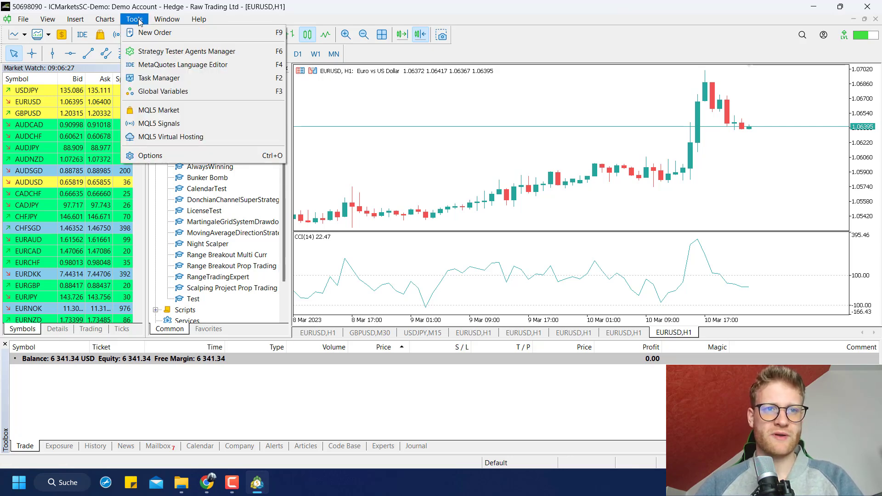
pyautogui.click(159, 68)
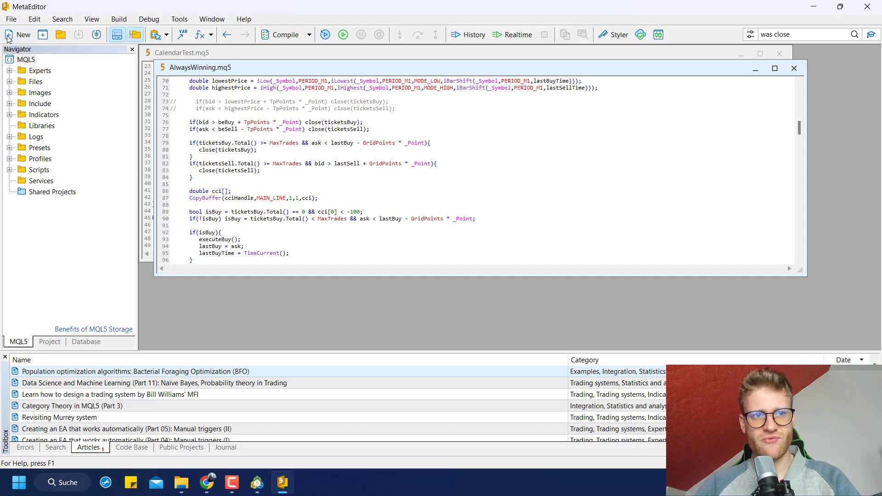
# Hide and reshow MetaEditor's Navigator, and expand the Experts folder to look through its source files
pyautogui.click(62, 18)
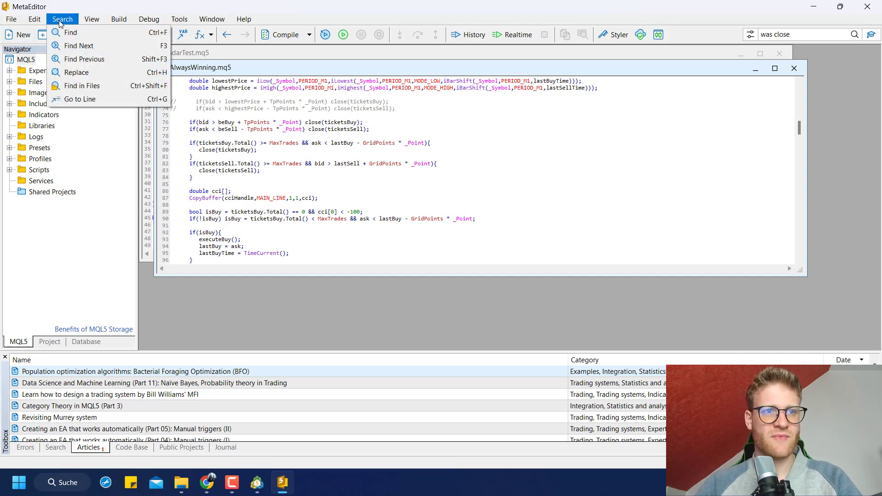
pyautogui.moveTo(91, 19)
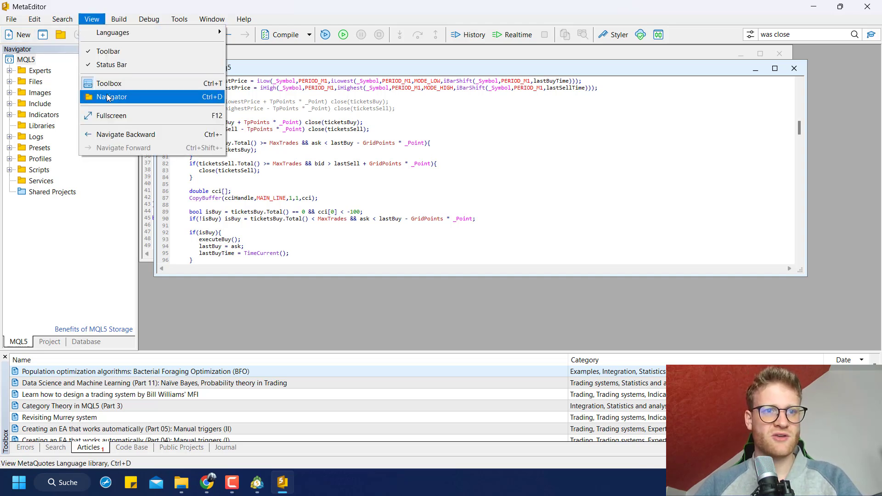
pyautogui.click(105, 96)
pyautogui.click(92, 19)
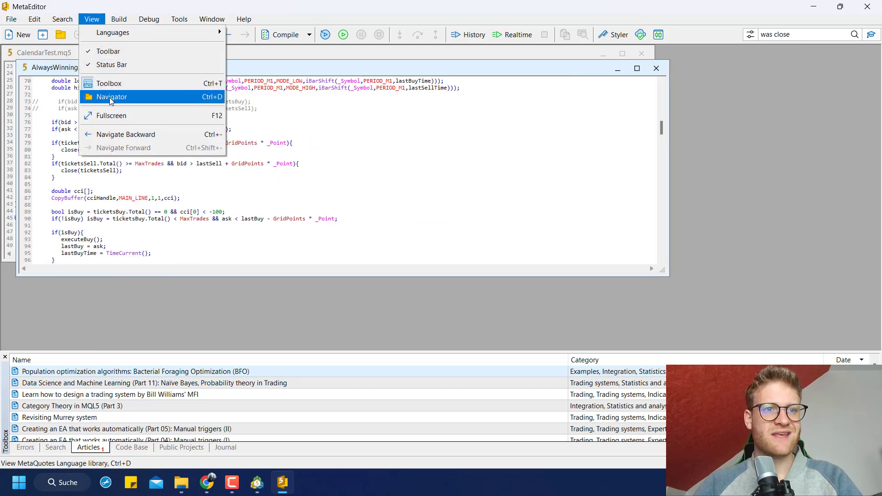
pyautogui.click(109, 97)
pyautogui.click(10, 71)
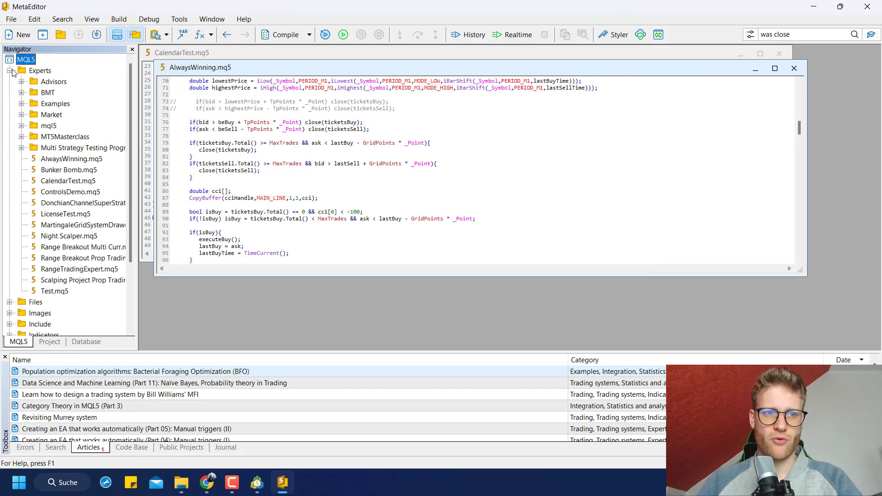
pyautogui.click(88, 225)
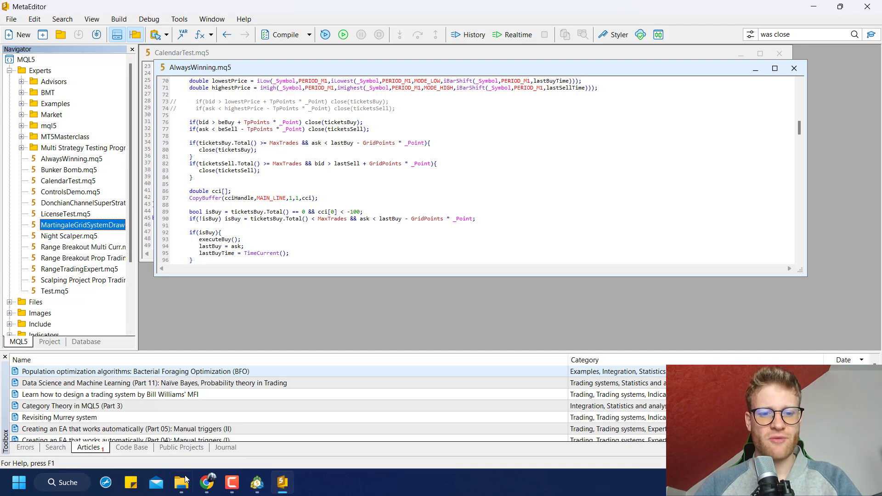
# Open the terminal's data folder from MetaEditor and browse to MQL5 > Experts in File Explorer
pyautogui.moveTo(265, 492)
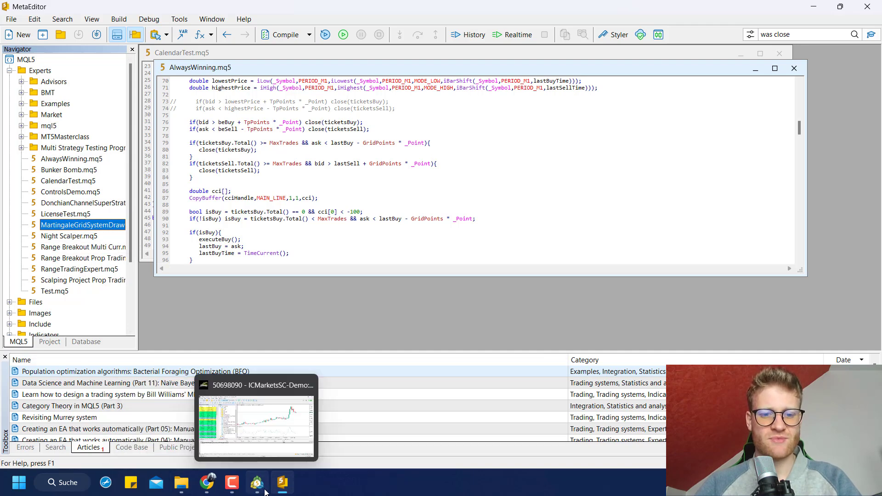
pyautogui.click(11, 19)
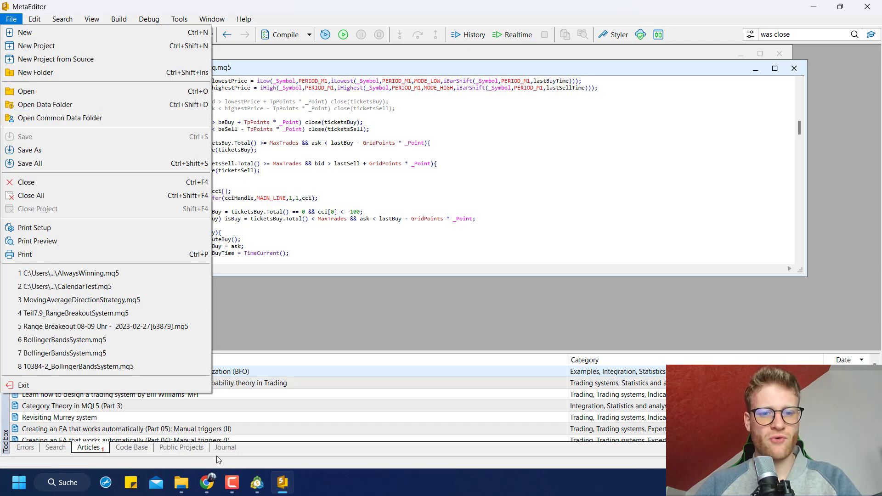
pyautogui.click(258, 488)
pyautogui.click(23, 19)
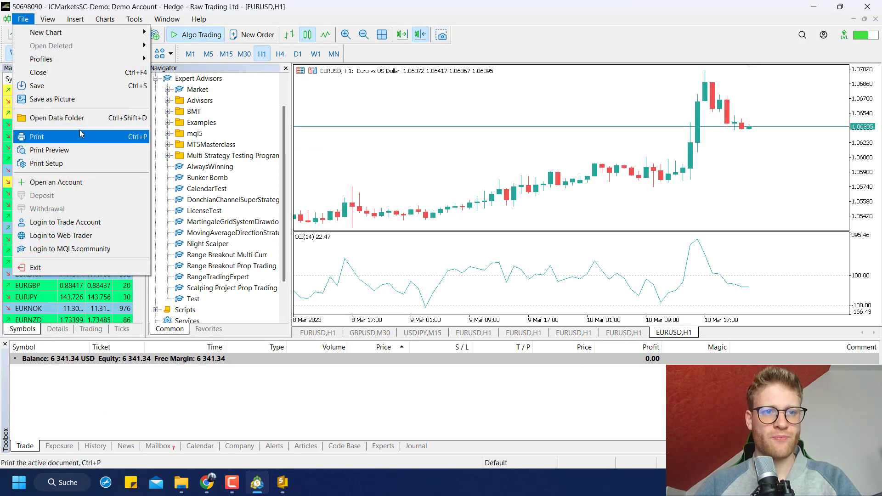
pyautogui.click(276, 491)
pyautogui.click(11, 19)
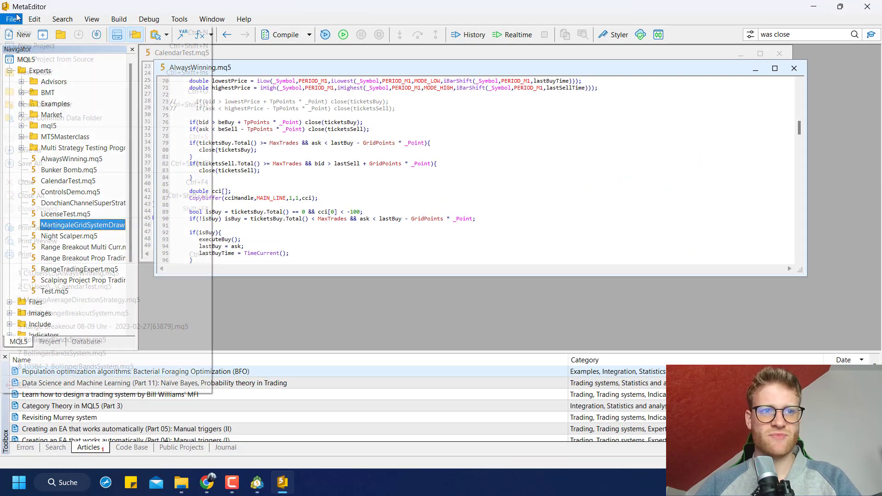
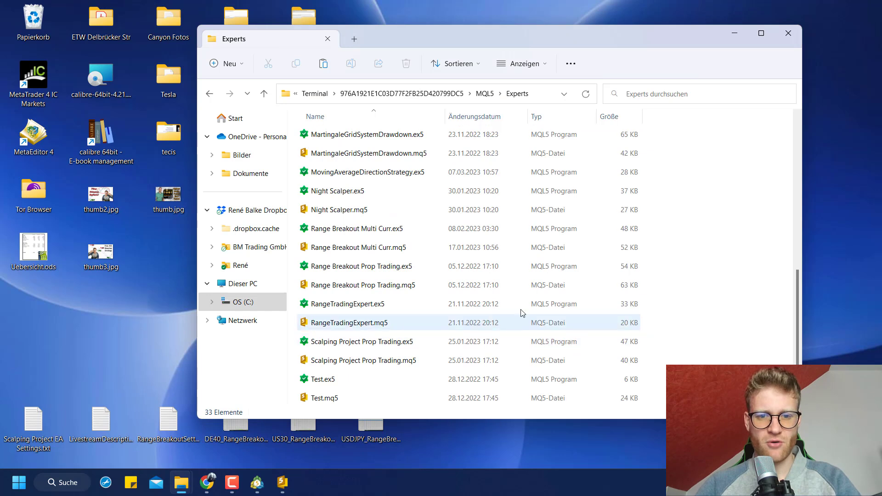
# Paste MovingAverageDirectionStrategy.mq5 into the Experts folder and open the file in MetaEditor
pyautogui.rightClick(696, 293)
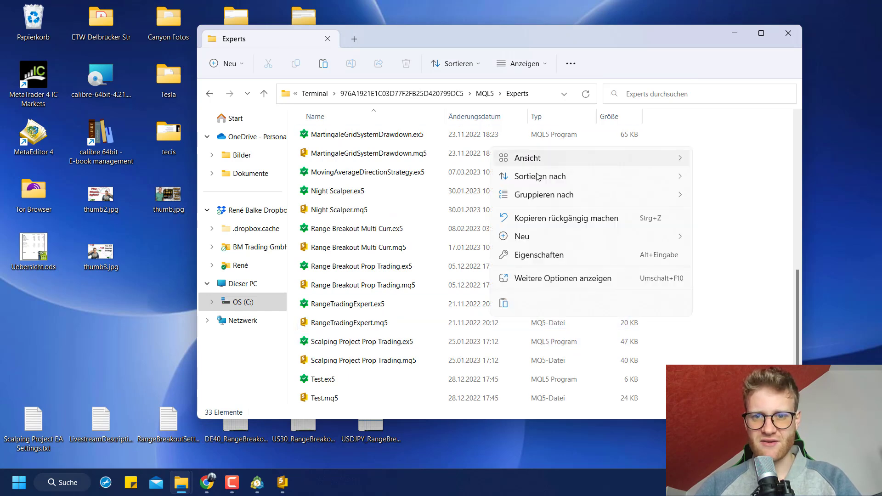
pyautogui.click(503, 304)
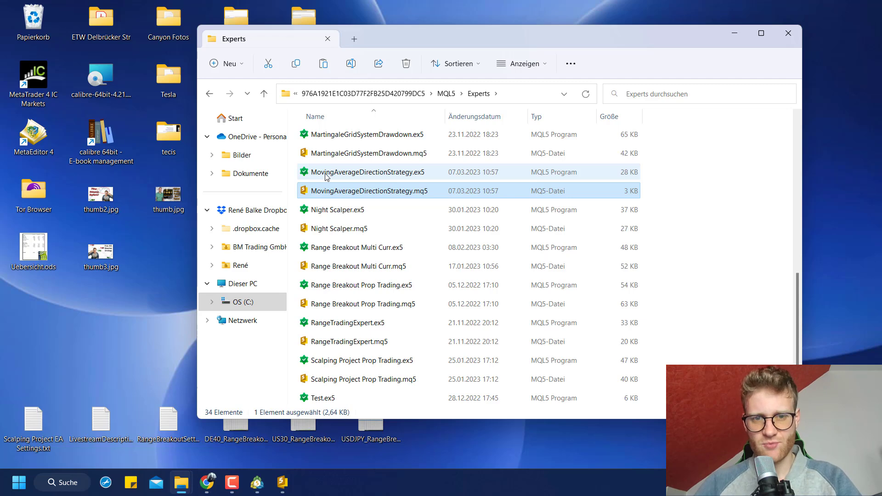
pyautogui.click(282, 491)
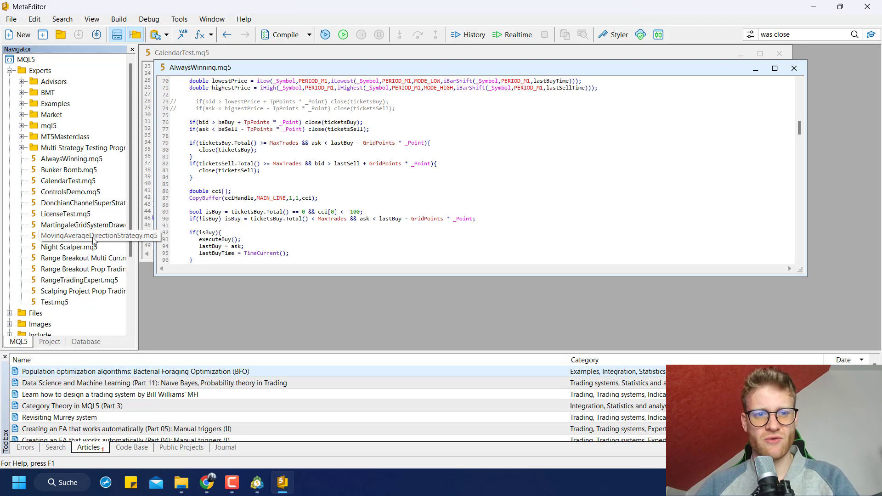
pyautogui.doubleClick(95, 237)
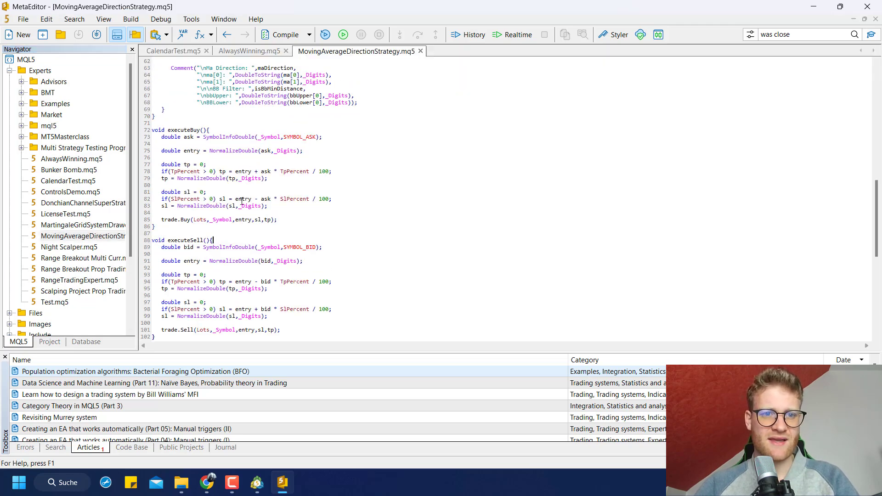
# Look through the source code of MovingAverageDirectionStrategy.mq5, paying attention to the block of input variable declarations
pyautogui.scroll(20, 242, 201)
pyautogui.scroll(-3, 409, 248)
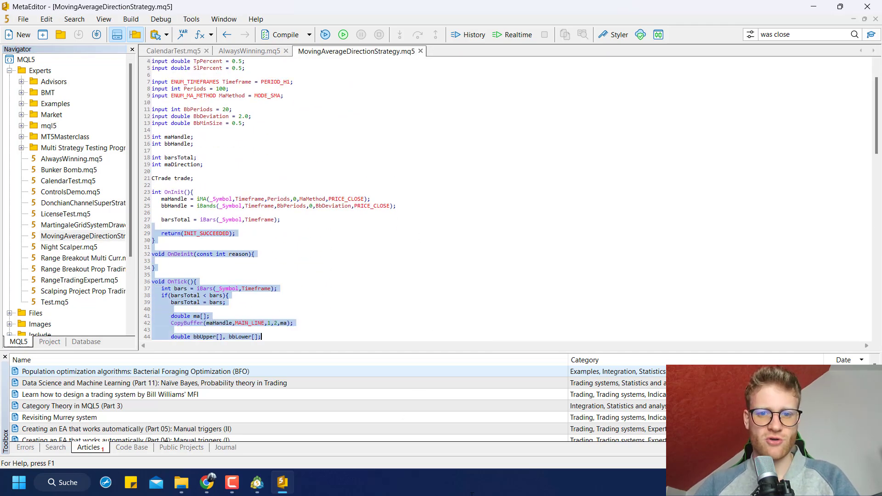
pyautogui.click(276, 194)
pyautogui.scroll(-15, 277, 193)
pyautogui.scroll(12, 277, 193)
pyautogui.scroll(7, 277, 194)
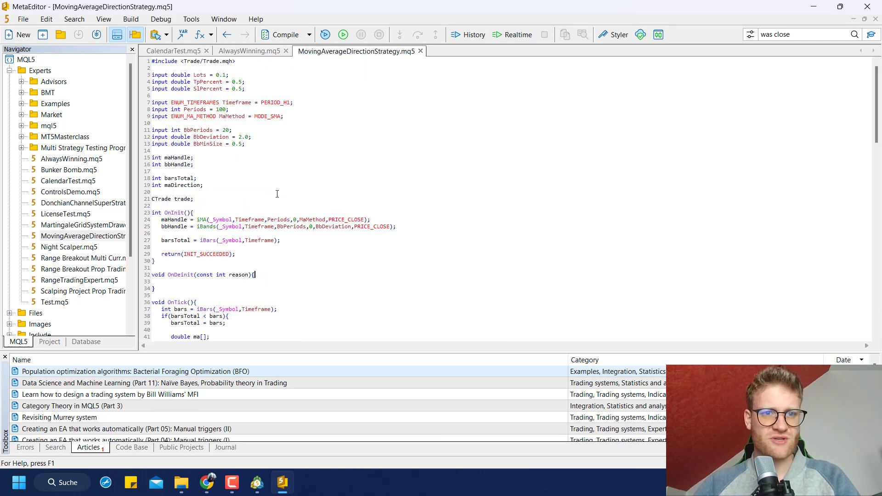
pyautogui.moveTo(247, 143); pyautogui.dragTo(119, 65)
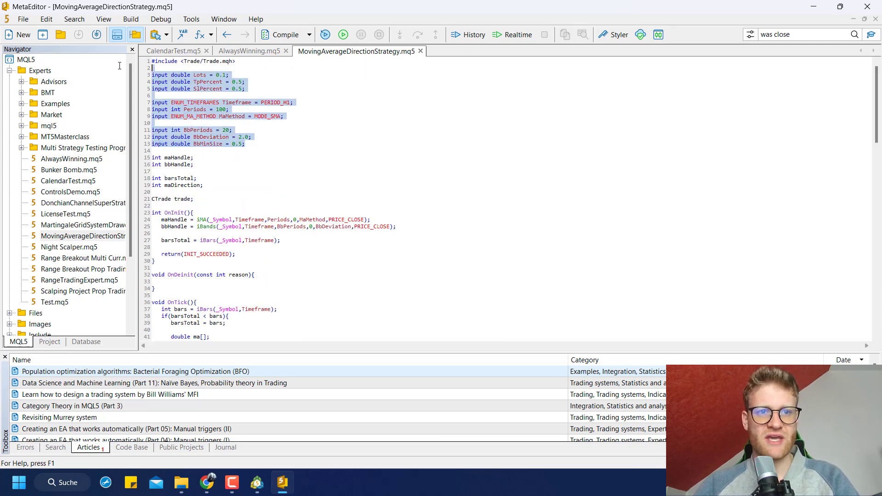
pyautogui.click(270, 151)
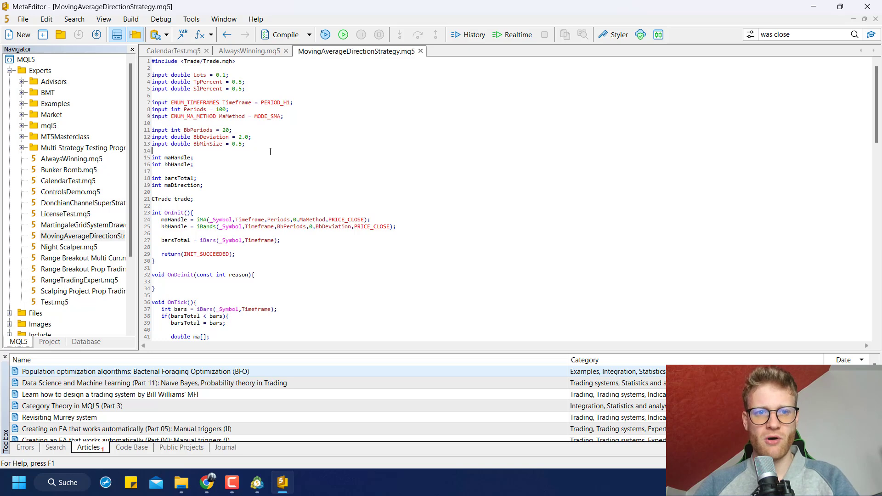
pyautogui.moveTo(252, 144); pyautogui.dragTo(152, 75)
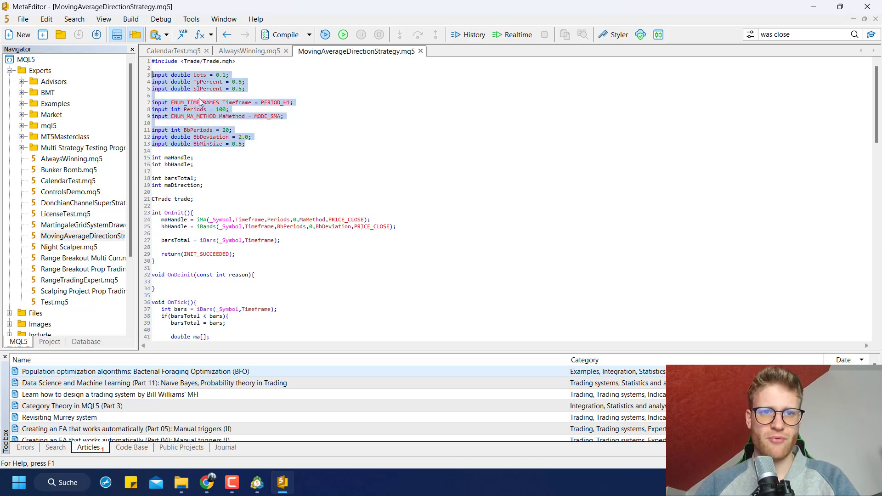
pyautogui.click(307, 146)
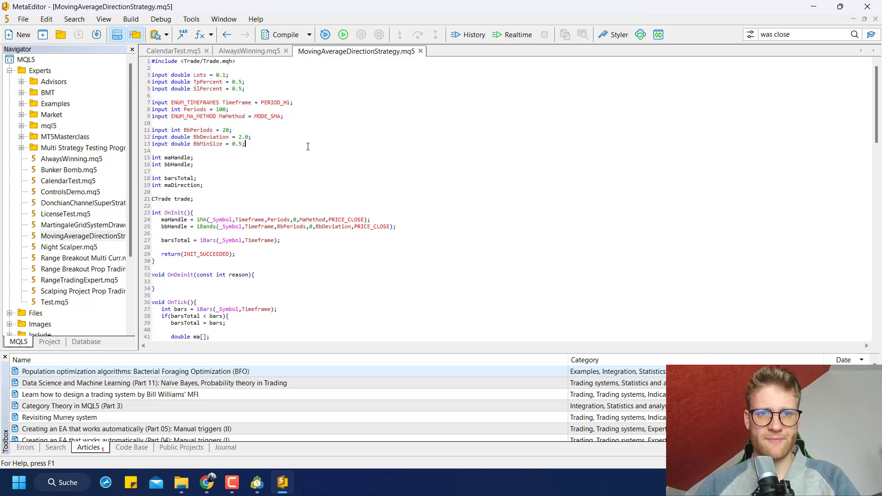
# Switch to File Explorer, delete MovingAverageDirectionStrategy.ex5 and MovingAverageDirectionStrategy.mq5 from the Experts folder, and close the window
pyautogui.click(257, 482)
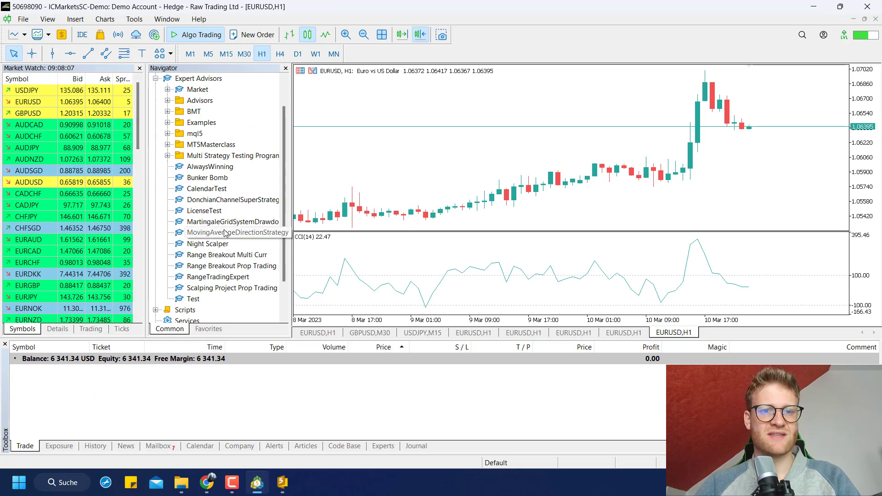
pyautogui.moveTo(285, 491)
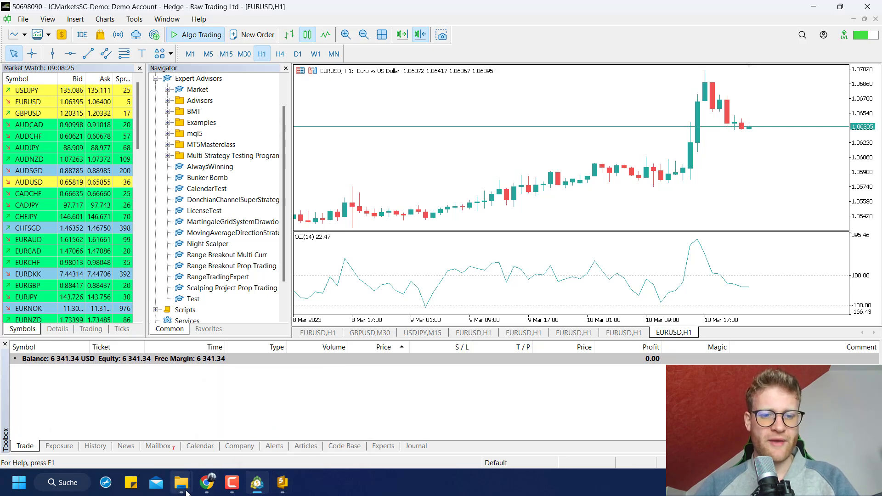
pyautogui.moveTo(188, 482)
pyautogui.click(239, 412)
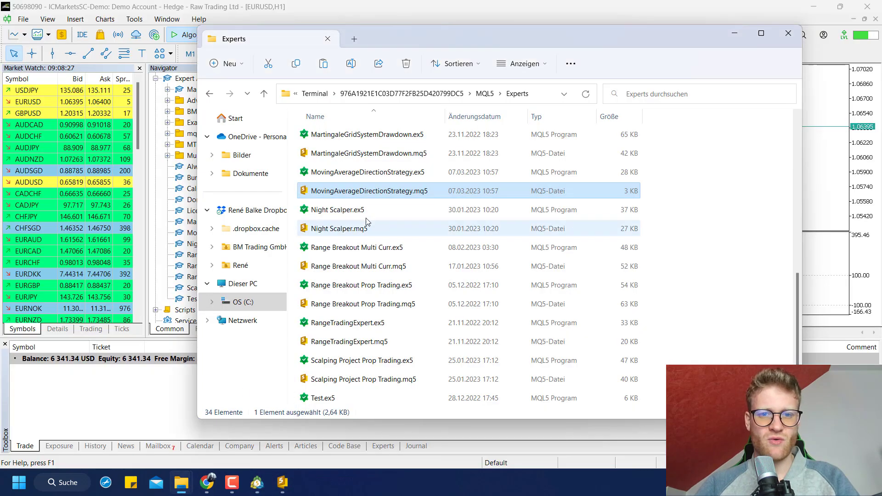
pyautogui.click(345, 176)
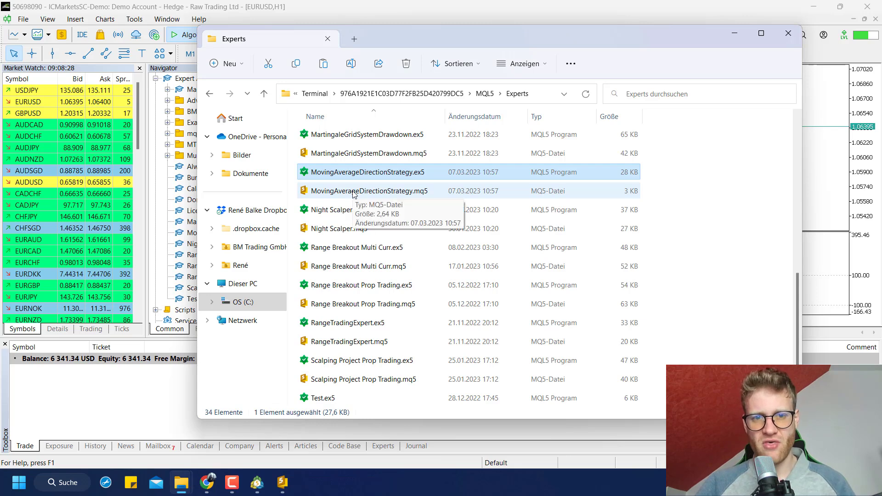
pyautogui.keyDown('ctrl'); pyautogui.click(354, 193); pyautogui.keyUp('ctrl')
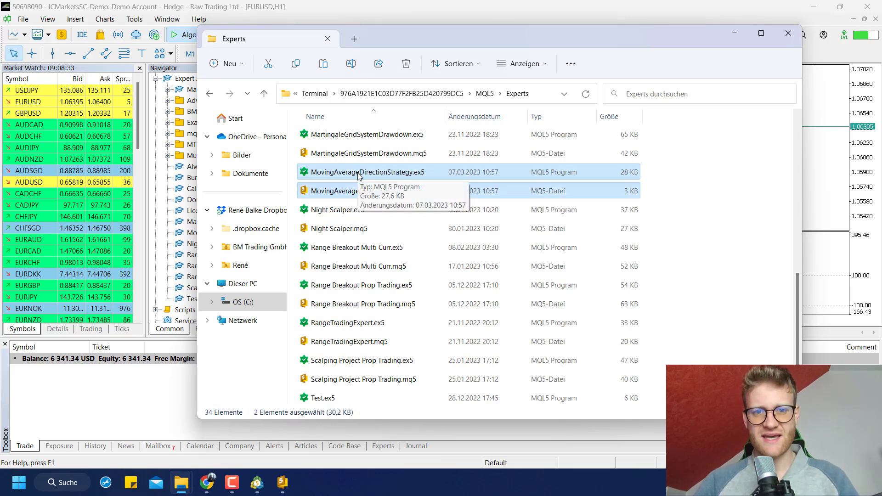
pyautogui.rightClick(359, 177)
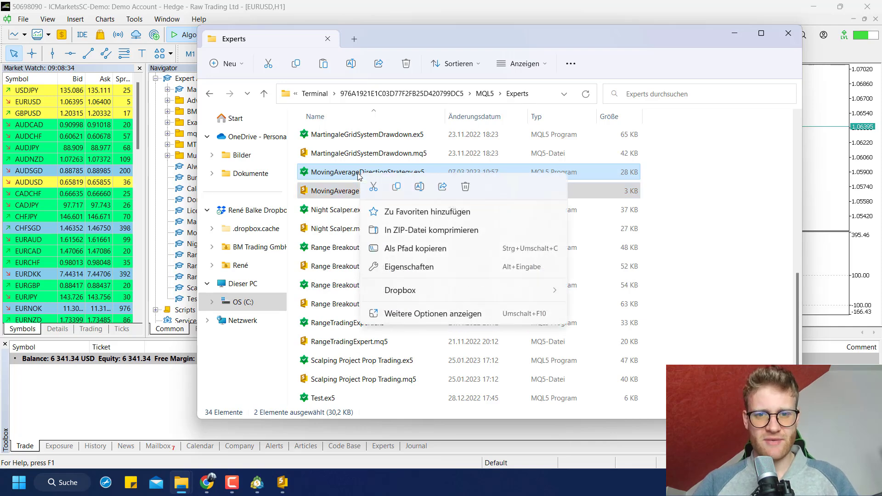
pyautogui.click(465, 187)
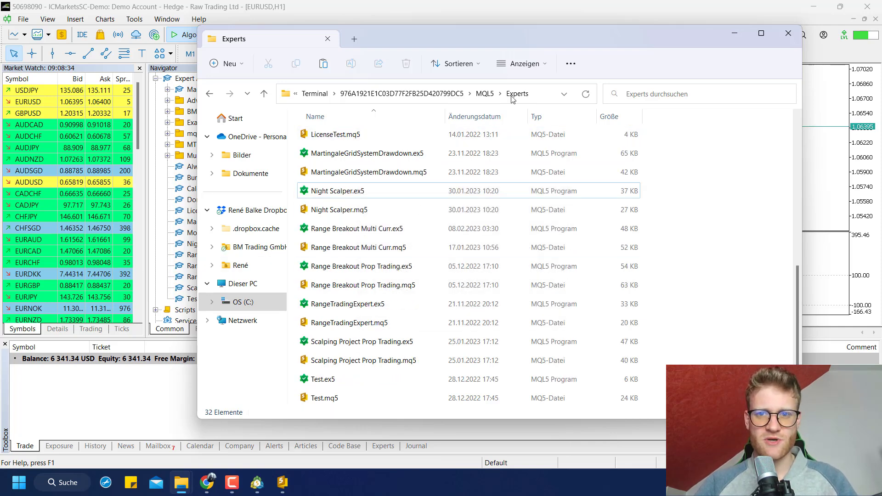
pyautogui.click(788, 36)
# Refresh MetaTrader's Navigator to update the Expert Advisors list after the file deletion
pyautogui.rightClick(217, 245)
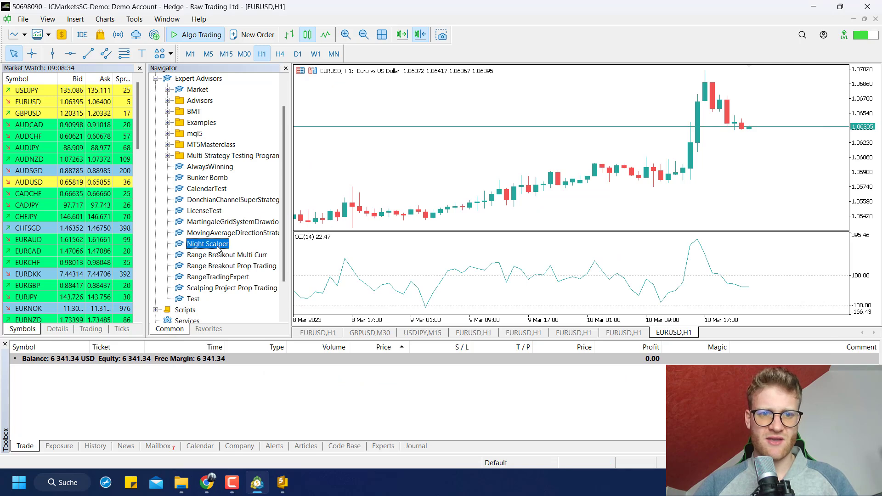
pyautogui.click(265, 384)
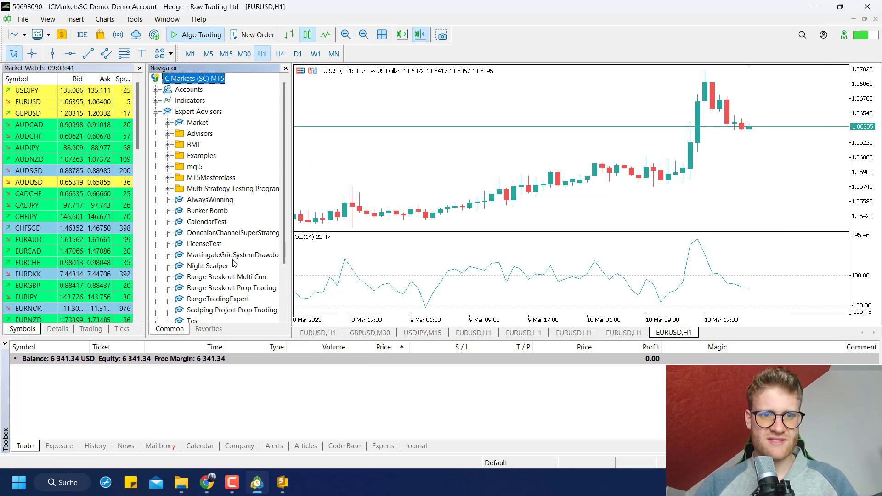
pyautogui.click(221, 255)
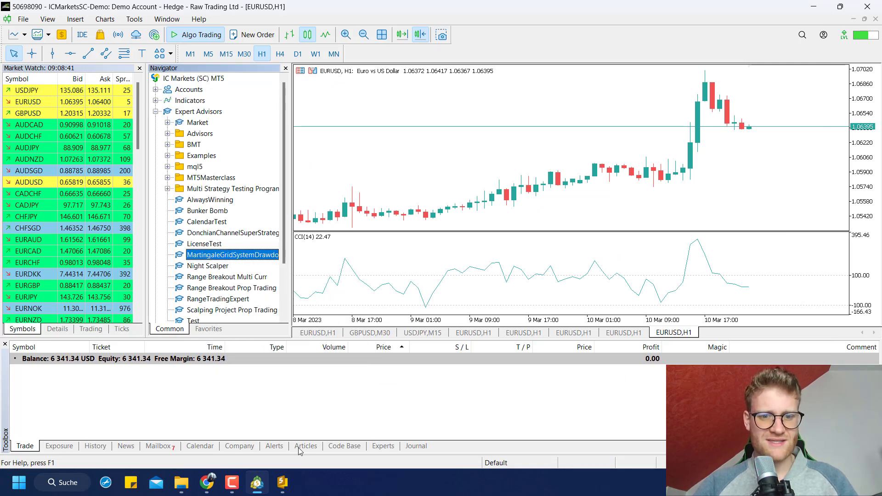
# Switch to MetaEditor and close the MovingAverageDirectionStrategy.mq5 source file
pyautogui.click(283, 482)
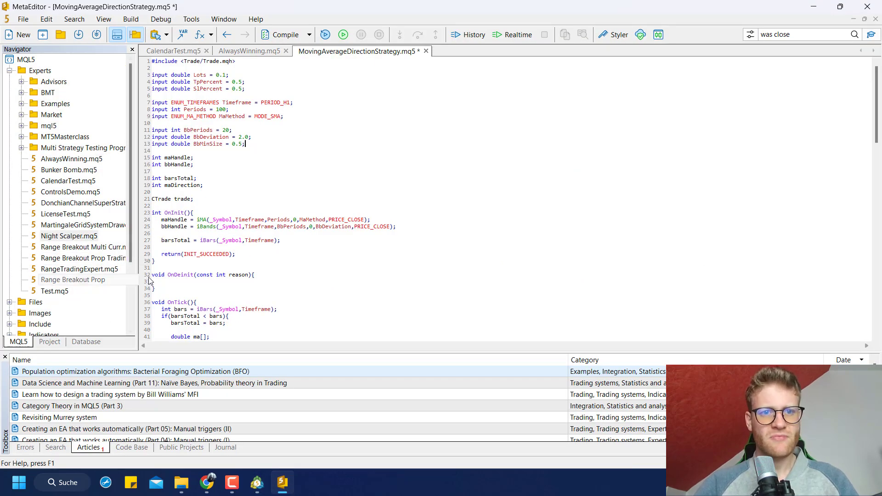
pyautogui.click(426, 51)
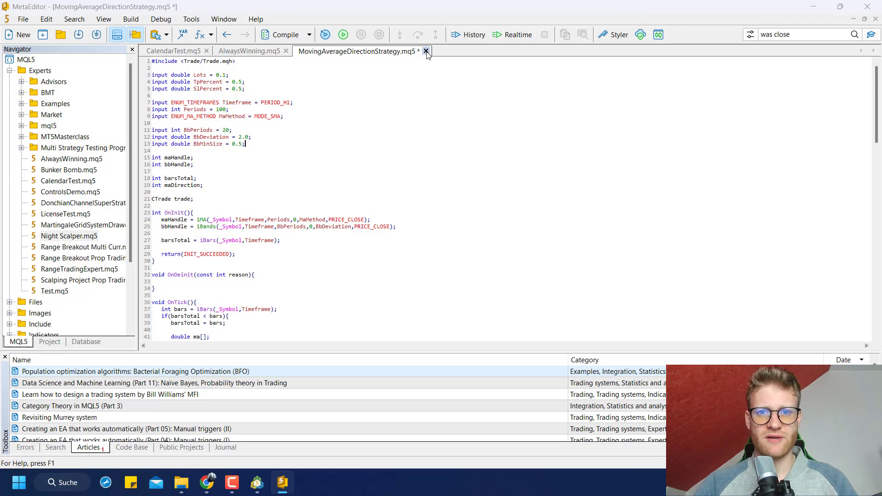
pyautogui.click(479, 285)
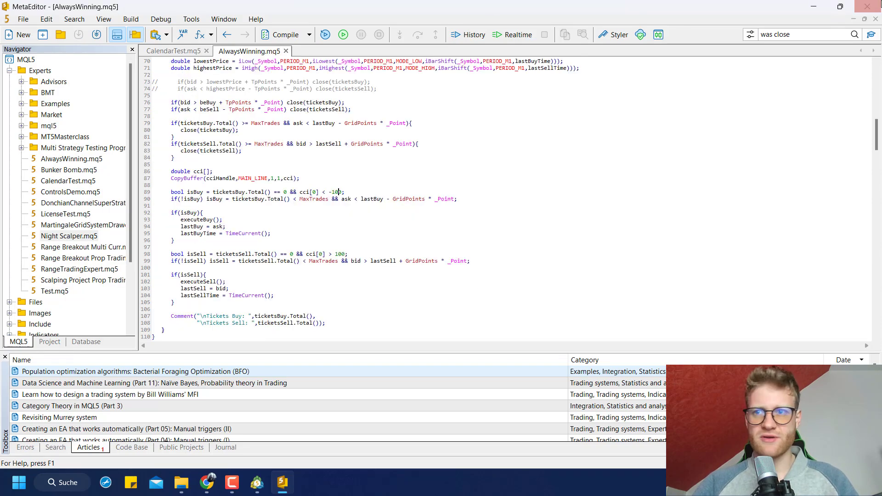
# Minimize MetaEditor and MetaTrader to reach the desktop, and copy the MovingAverageDirectionStrategy.mq5 file there
pyautogui.click(812, 6)
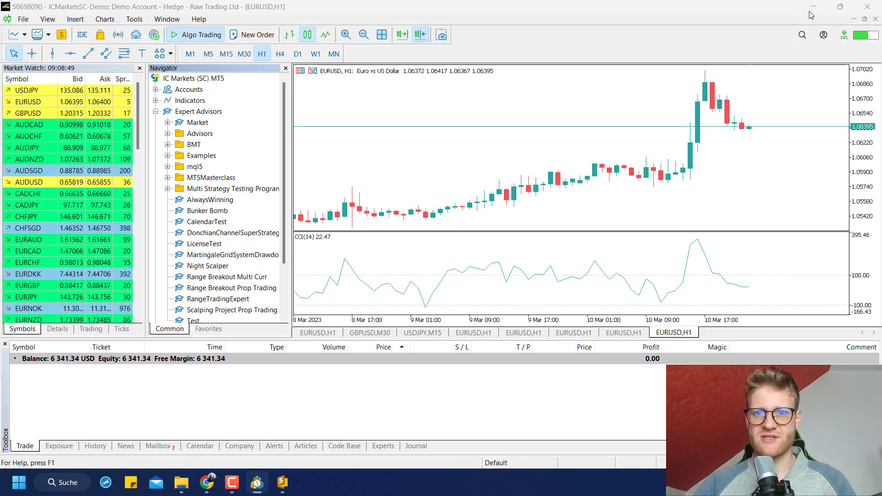
pyautogui.click(811, 6)
pyautogui.moveTo(398, 249); pyautogui.dragTo(508, 182)
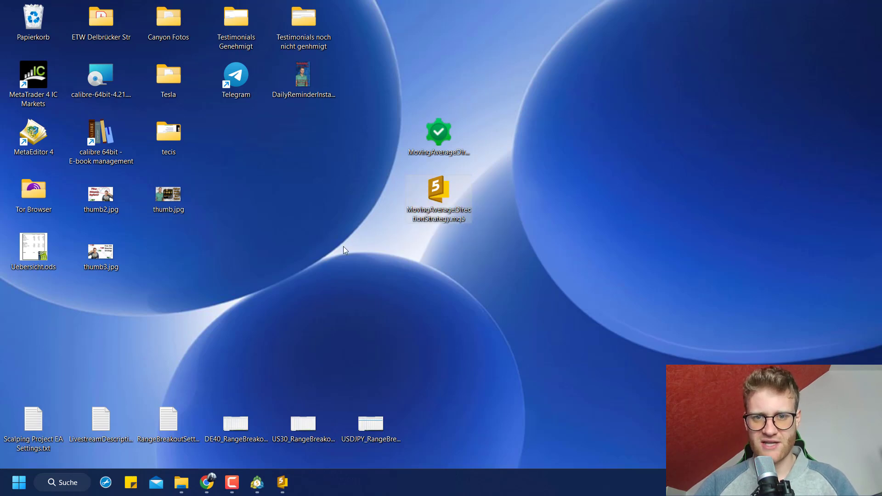
pyautogui.rightClick(434, 192)
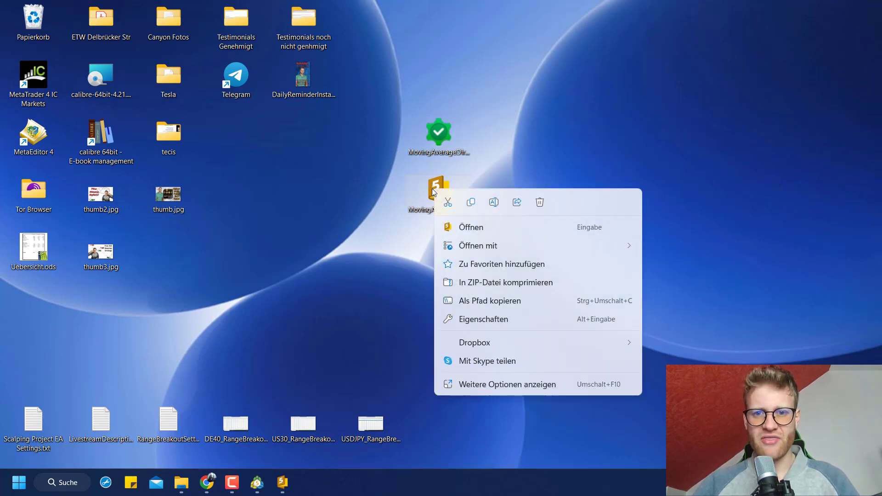
pyautogui.click(471, 204)
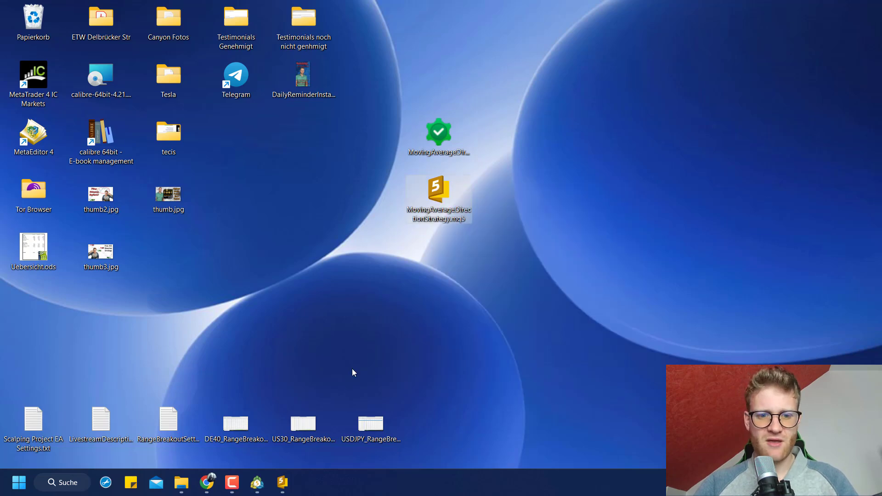
# Switch to MetaEditor, open its data folder in File Explorer, and browse to MQL5 > Experts
pyautogui.click(283, 483)
pyautogui.click(30, 18)
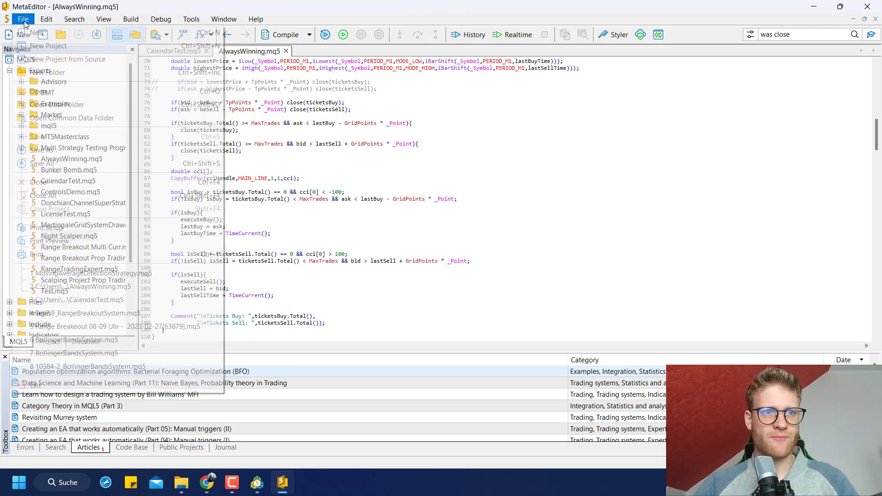
pyautogui.click(65, 103)
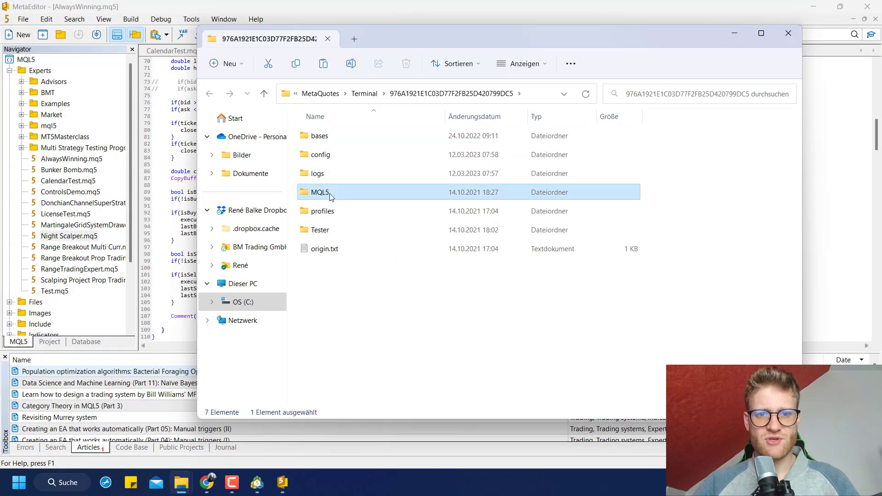
pyautogui.doubleClick(330, 195)
pyautogui.doubleClick(329, 137)
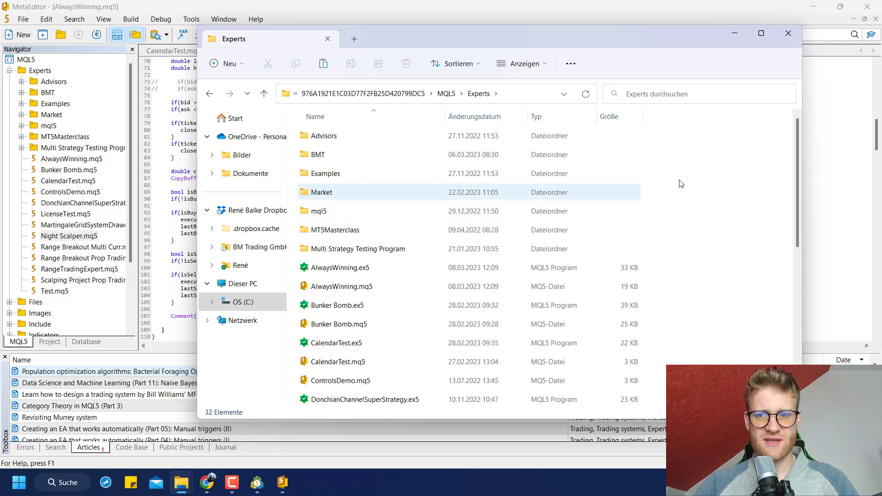
# Paste MovingAverageDirectionStrategy.mq5 into the Experts folder and select it in MetaEditor's Navigator
pyautogui.rightClick(500, 221)
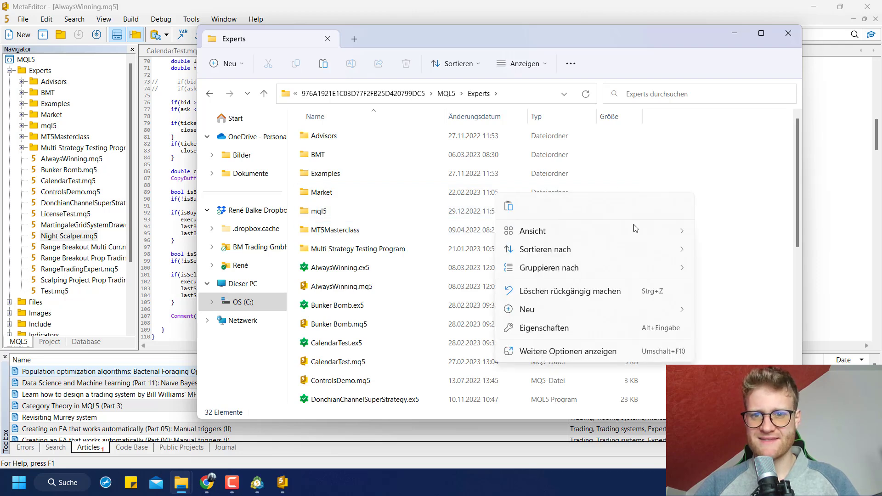
pyautogui.click(504, 211)
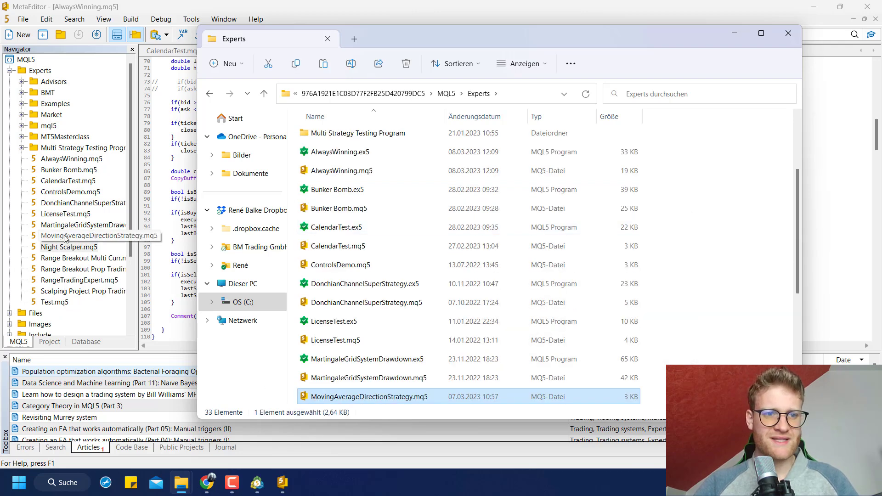
pyautogui.click(55, 236)
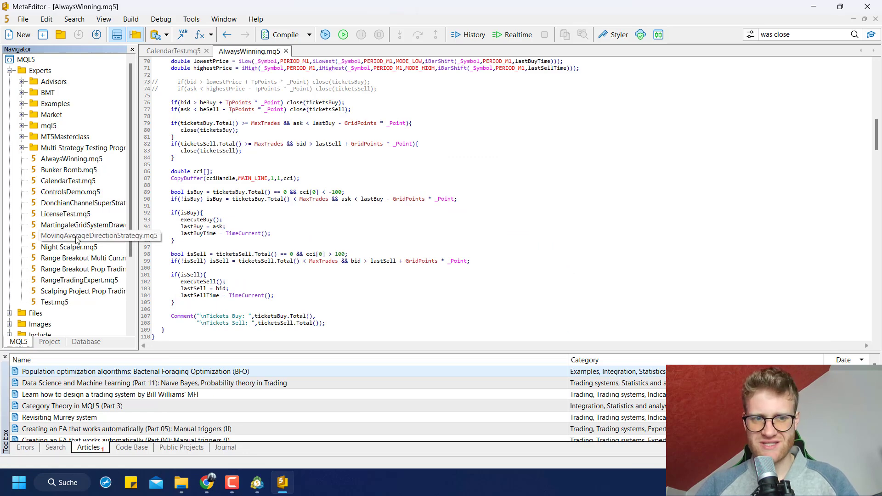
# Switch to MetaTrader, refresh the Navigator twice, and look for MovingAverageDirectionStrategy among the Expert Advisors
pyautogui.click(253, 489)
pyautogui.rightClick(214, 210)
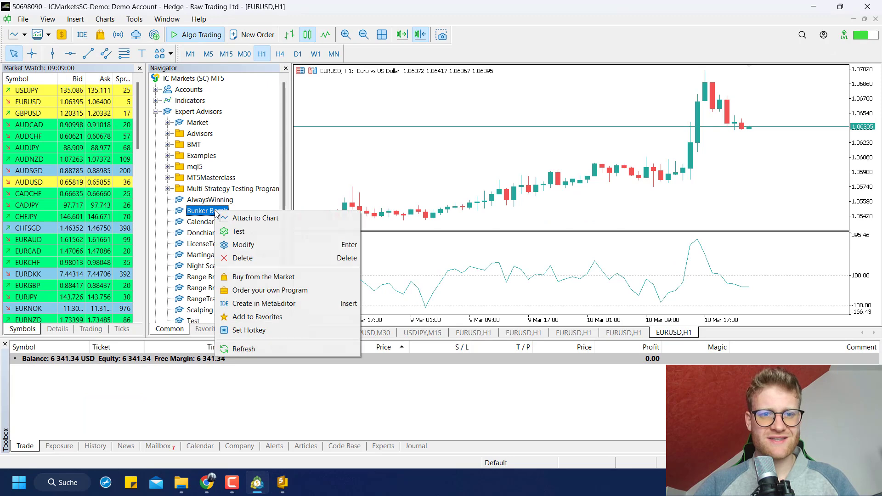
pyautogui.click(264, 349)
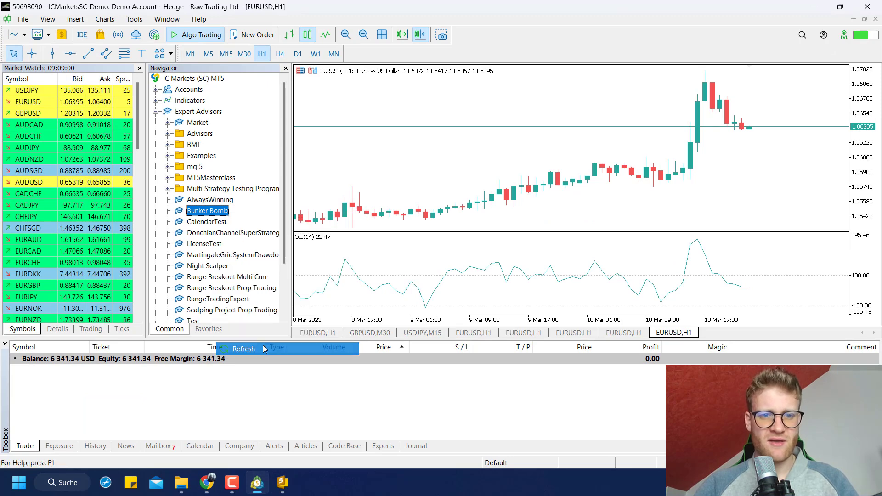
pyautogui.click(206, 275)
pyautogui.rightClick(222, 222)
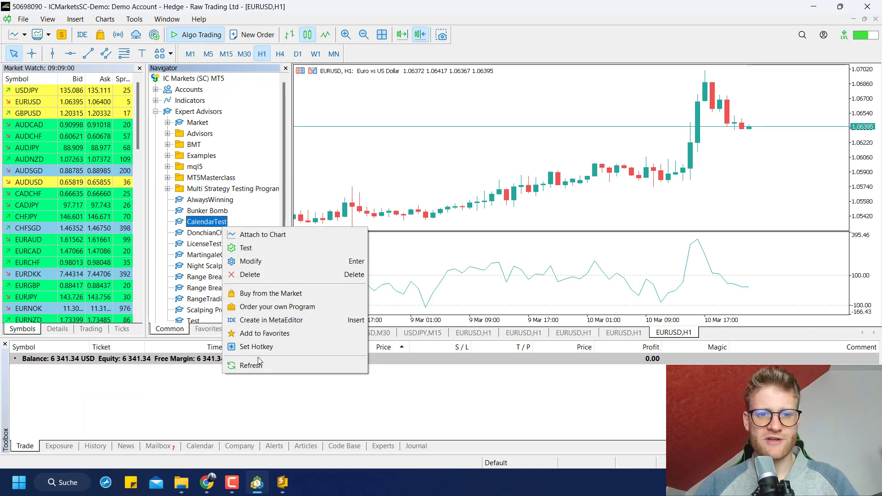
pyautogui.click(246, 365)
pyautogui.scroll(-2, 245, 323)
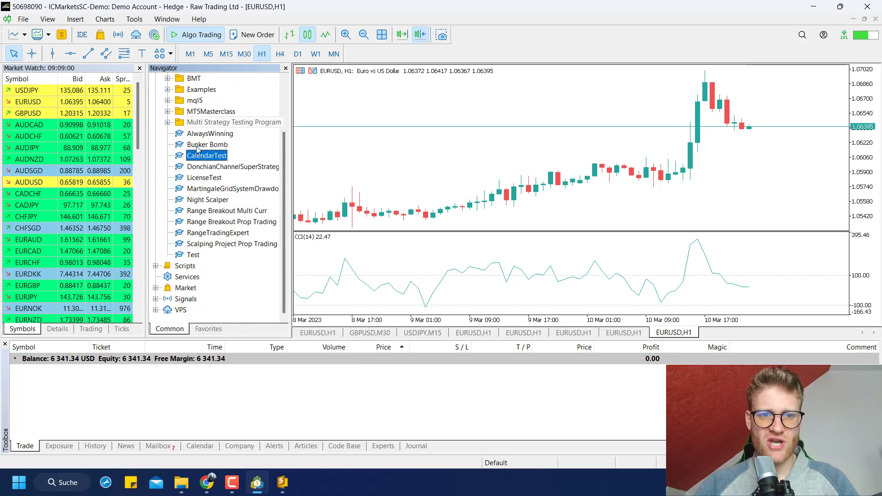
# Open MovingAverageDirectionStrategy.mq5 from MetaEditor's Navigator and compile it
pyautogui.click(280, 483)
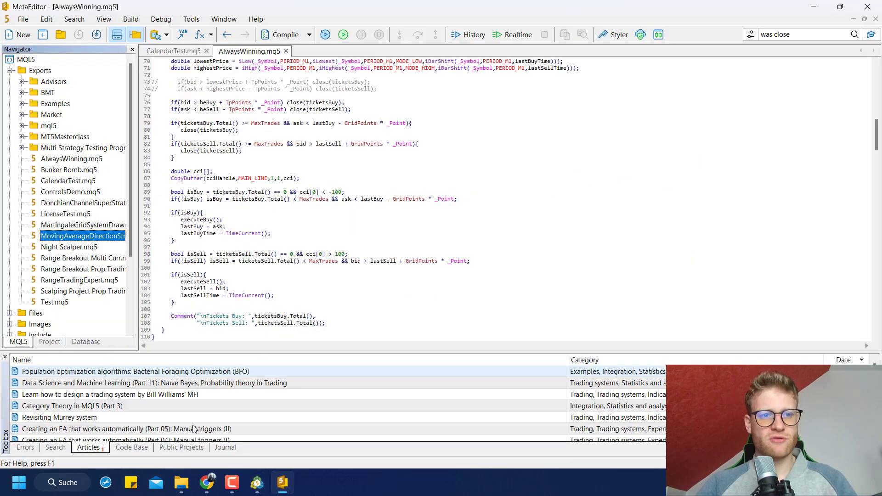
pyautogui.doubleClick(101, 236)
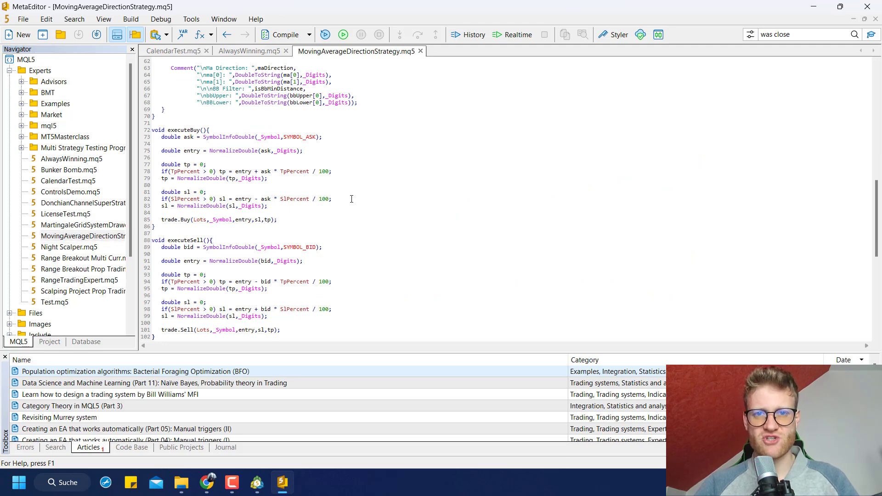
pyautogui.click(282, 36)
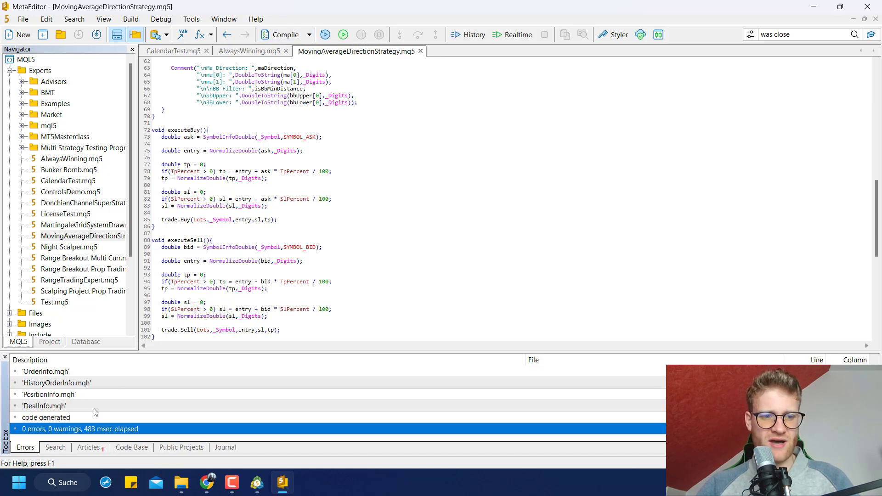
# Examine the compilation log for errors and warnings, and select its code generated entry
pyautogui.press('Up')
pyautogui.press('Up')
pyautogui.press('Up')
pyautogui.press('Down')
pyautogui.press('Down')
pyautogui.press('Down')
pyautogui.press('Down')
pyautogui.press('Down')
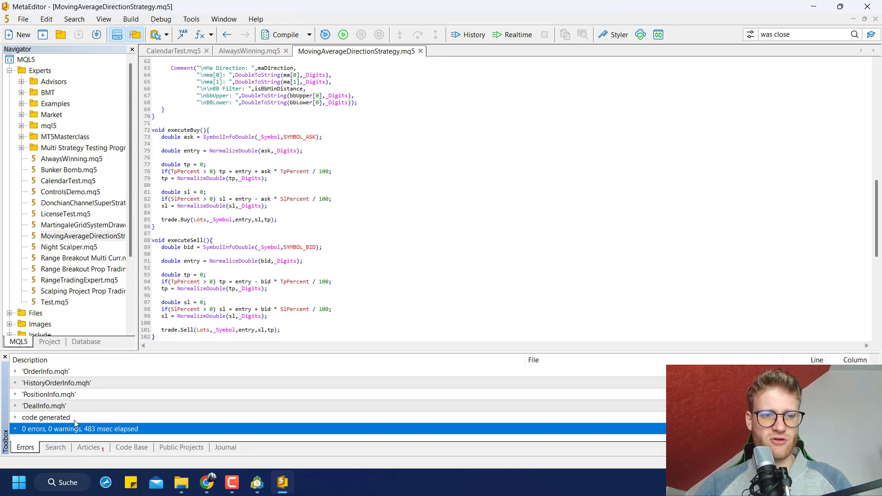
pyautogui.click(74, 419)
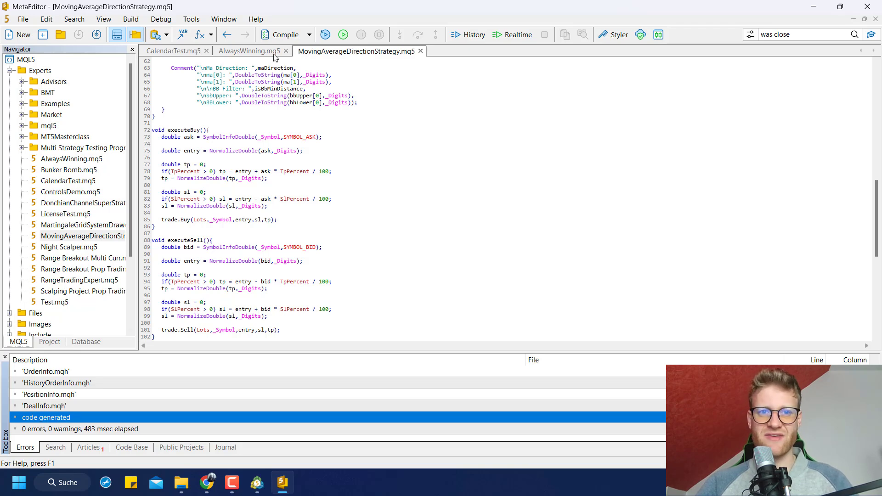
# Return to MetaTrader and refresh the Navigator to load the compiled MovingAverageDirectionStrategy into the Expert Advisors list
pyautogui.click(256, 483)
pyautogui.rightClick(212, 244)
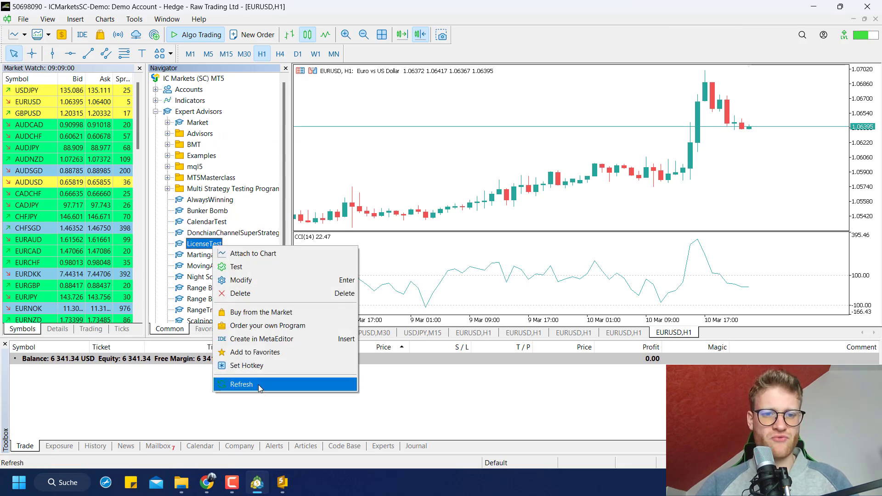
pyautogui.click(259, 388)
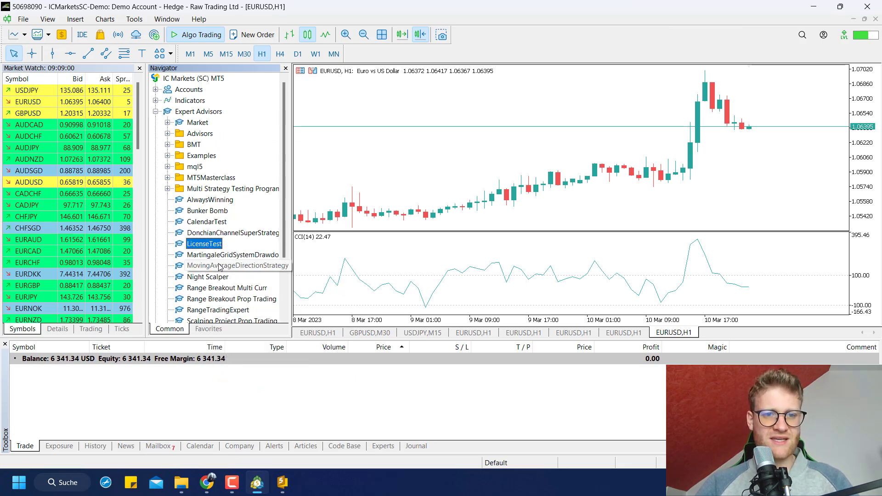
pyautogui.click(235, 255)
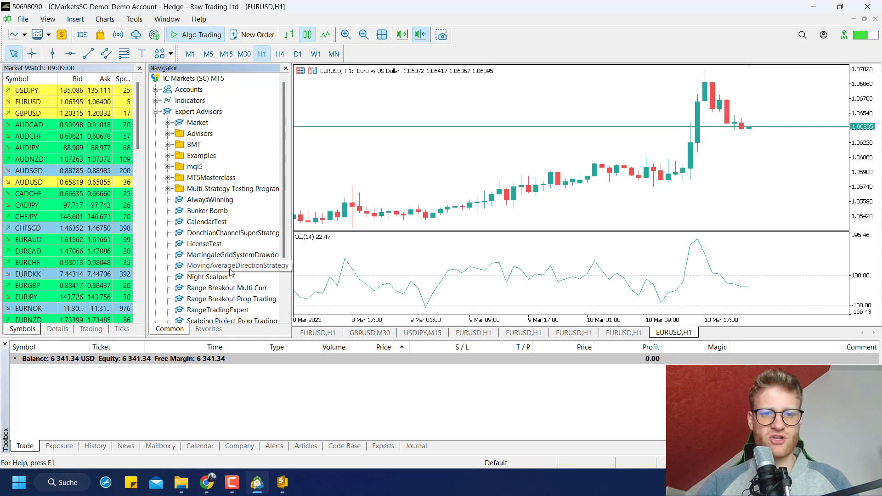
# Check the Experts folder in File Explorer for the MovingAverageDirectionStrategy .ex5 and .mq5 files, comparing the two, and close the folder
pyautogui.click(232, 266)
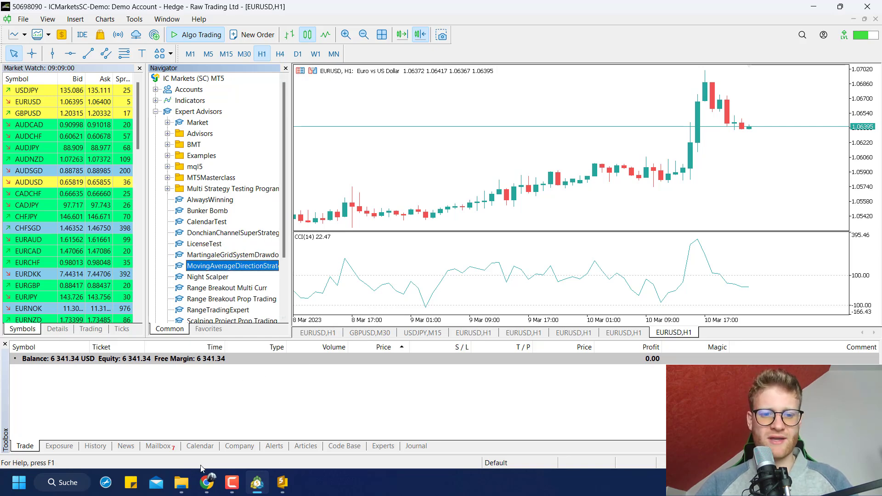
pyautogui.moveTo(181, 482)
pyautogui.click(233, 426)
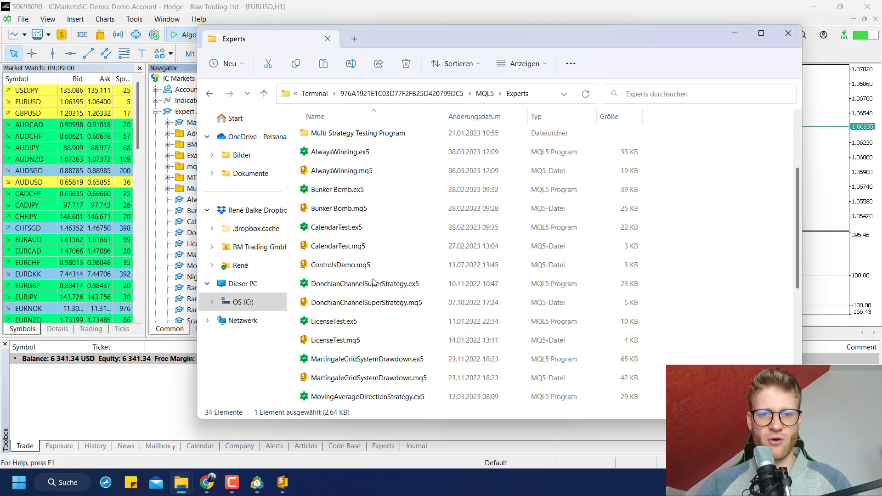
pyautogui.scroll(-2, 412, 326)
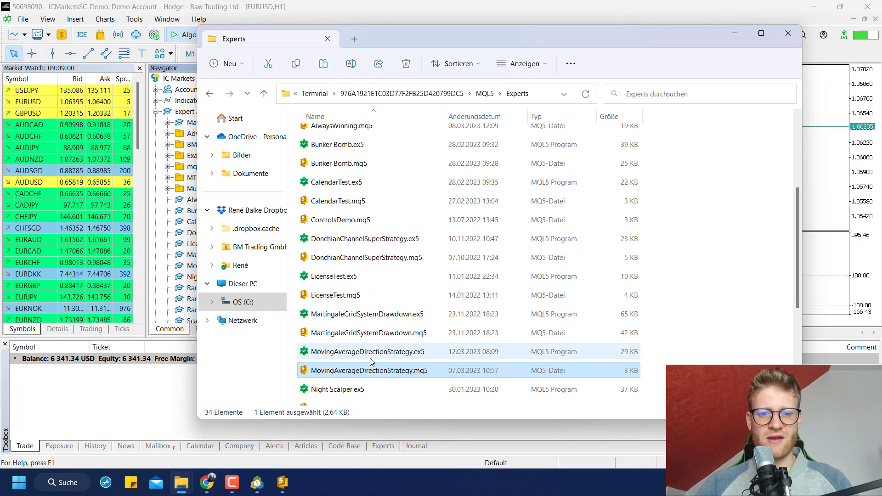
pyautogui.press('Down')
pyautogui.press('Up')
pyautogui.press('Up')
pyautogui.press('Down')
pyautogui.press('Up')
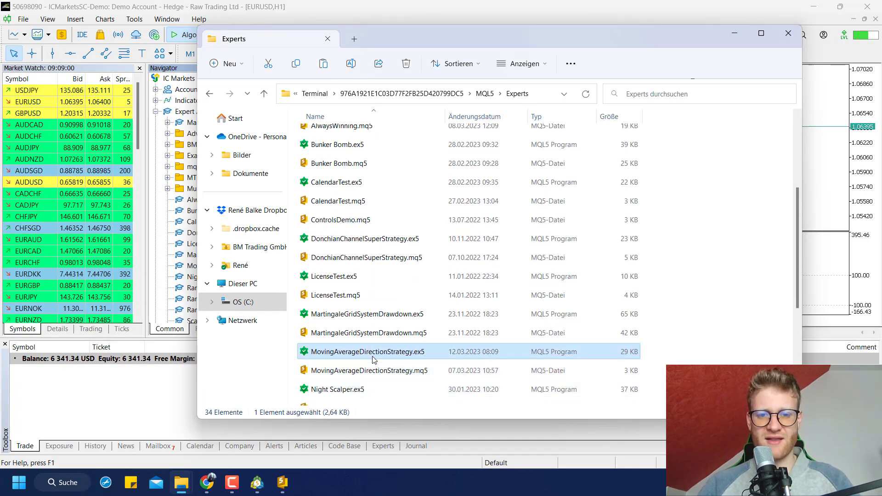
pyautogui.press('Down')
pyautogui.press('Up')
pyautogui.press('Down')
pyautogui.press('Up')
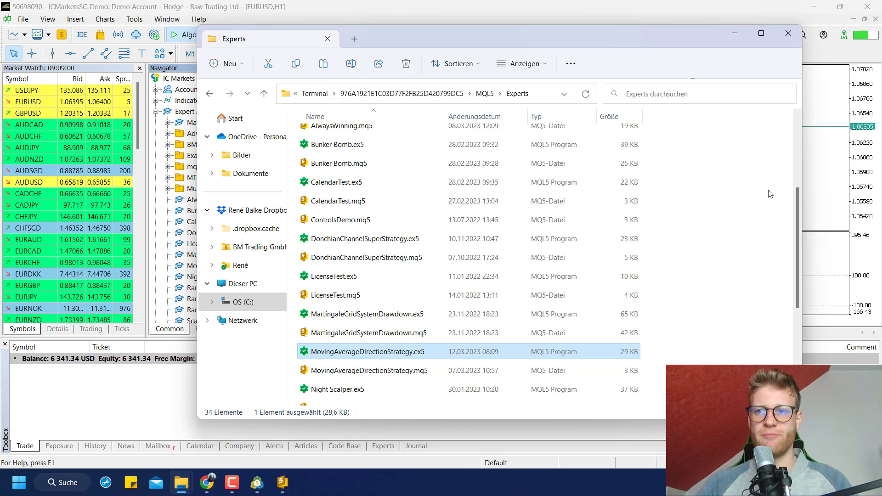
pyautogui.click(788, 33)
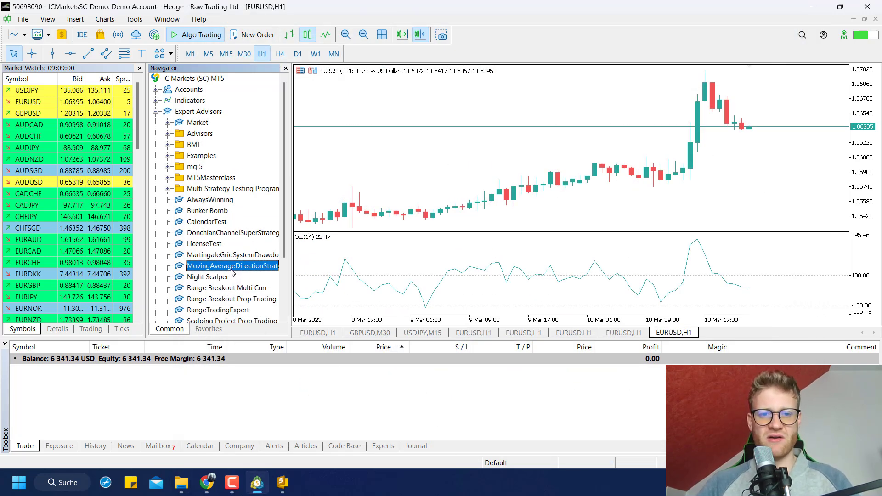
# Attach MovingAverageDirectionStrategy to the EURUSD H1 chart and look through its input parameters
pyautogui.moveTo(232, 272); pyautogui.dragTo(625, 150)
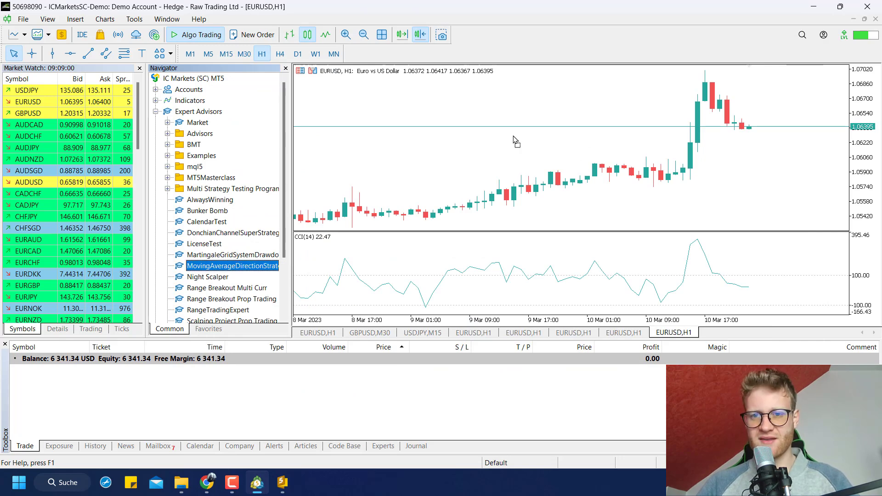
pyautogui.moveTo(514, 140); pyautogui.dragTo(515, 140)
pyautogui.click(498, 108)
pyautogui.press('Down')
pyautogui.press('Down')
pyautogui.press('Down')
pyautogui.press('Down')
pyautogui.press('Down')
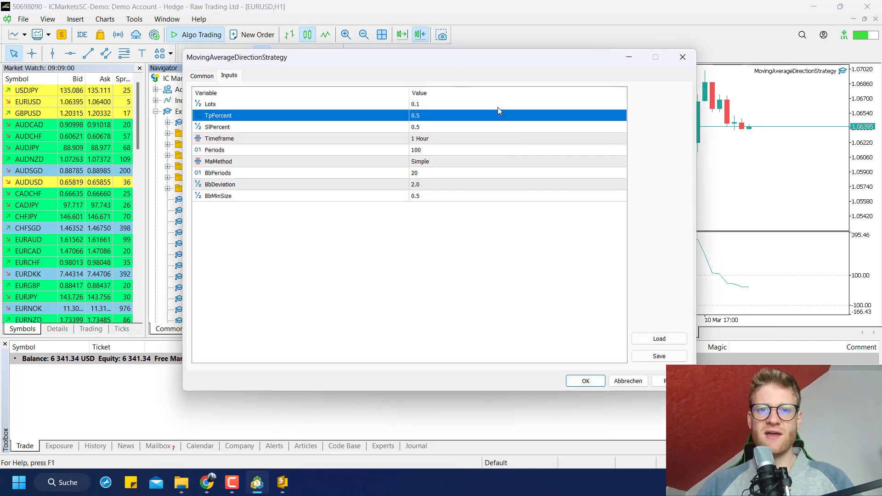
pyautogui.press('Up')
pyautogui.press('Up')
pyautogui.press('Up')
pyautogui.press('Up')
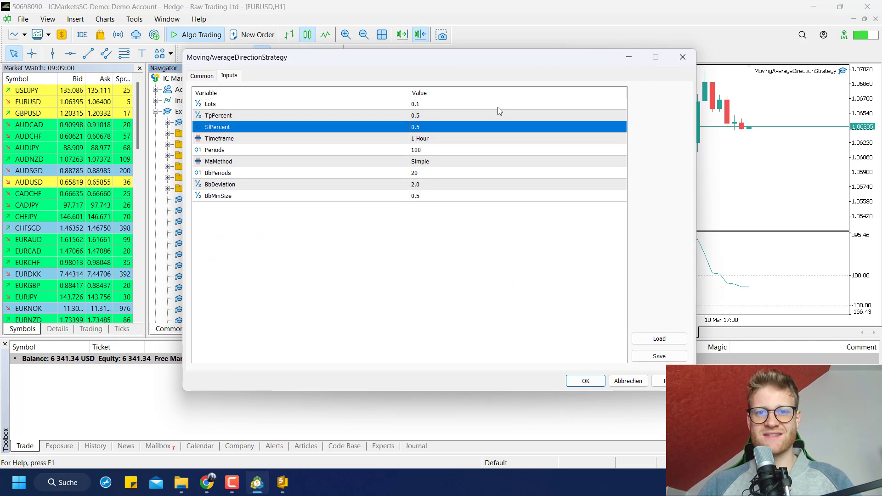
# Make sure Allow Algo Trading is enabled for MovingAverageDirectionStrategy and accept its settings with the default inputs
pyautogui.click(205, 79)
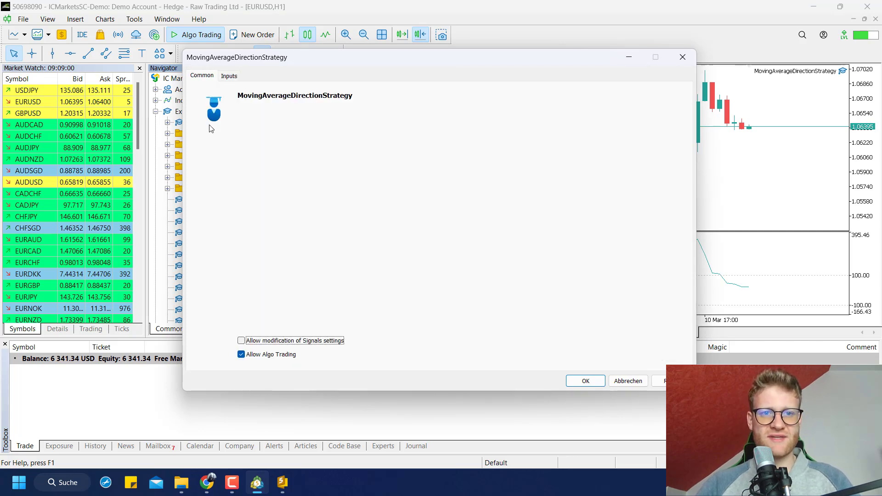
pyautogui.click(264, 359)
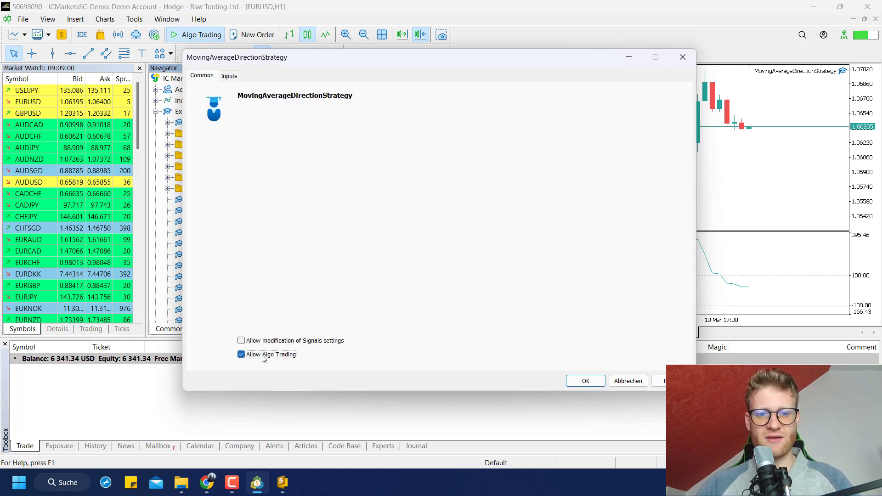
pyautogui.click(233, 77)
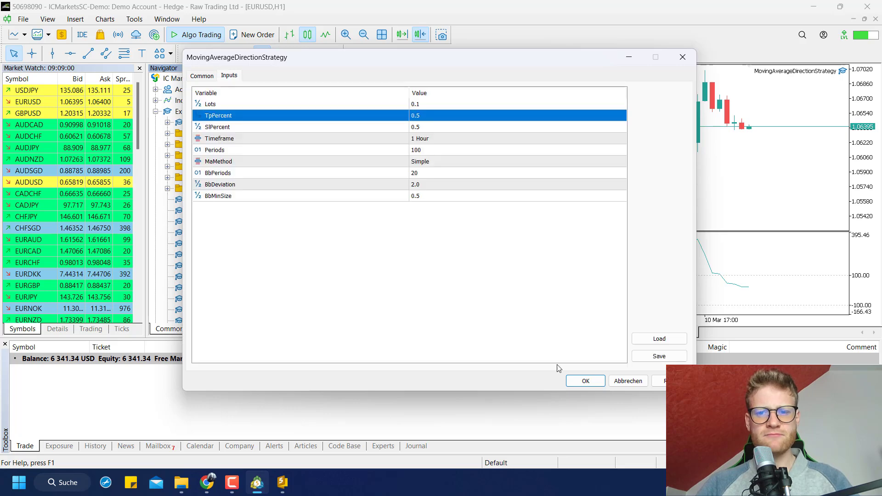
pyautogui.click(591, 383)
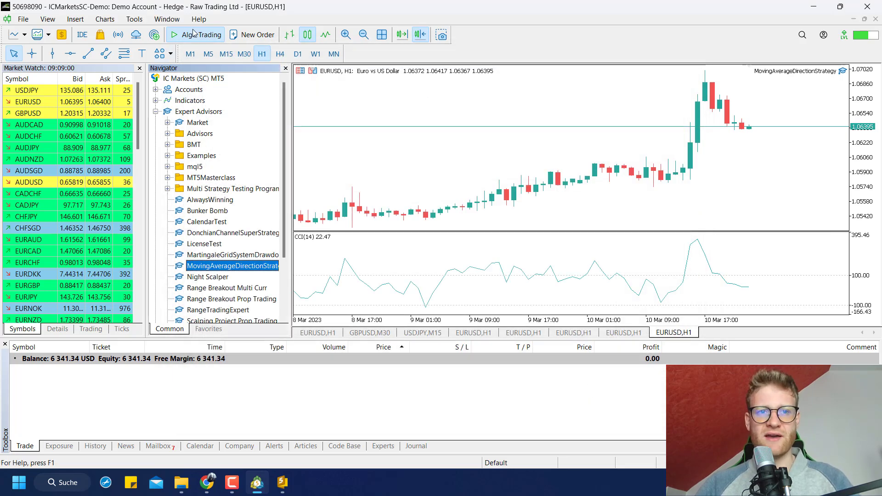
# Switch Algo Trading off and back on while checking the expert advisor's status on the EURUSD chart
pyautogui.click(194, 37)
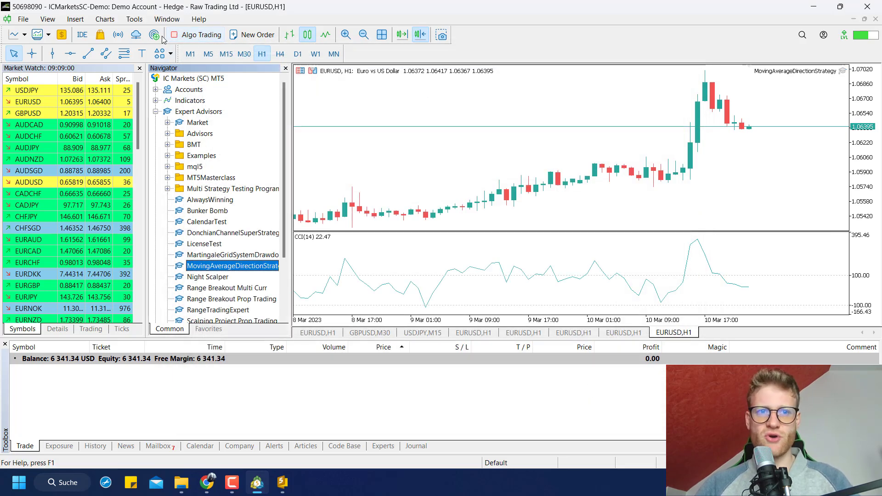
pyautogui.click(193, 36)
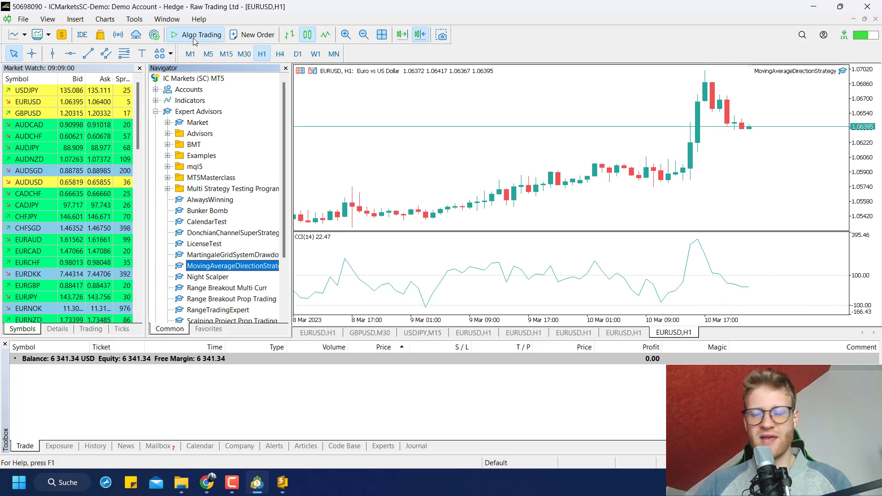
pyautogui.click(835, 97)
pyautogui.middleClick(834, 97)
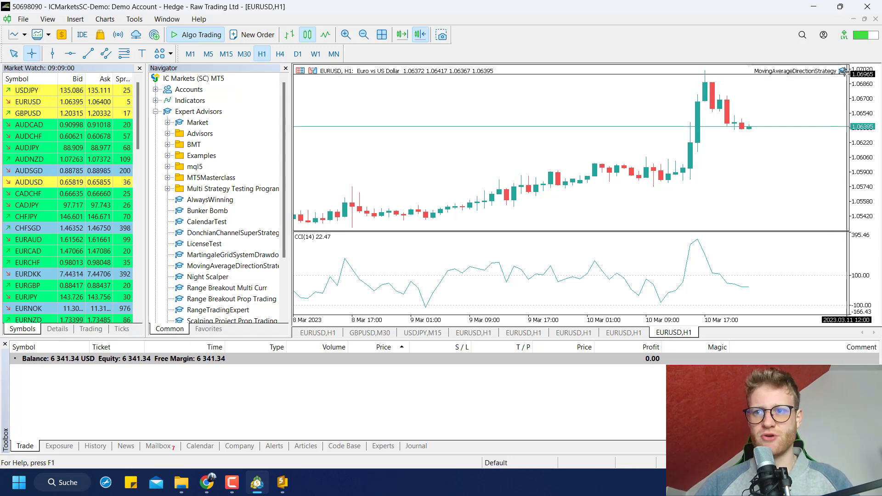
pyautogui.press('Escape')
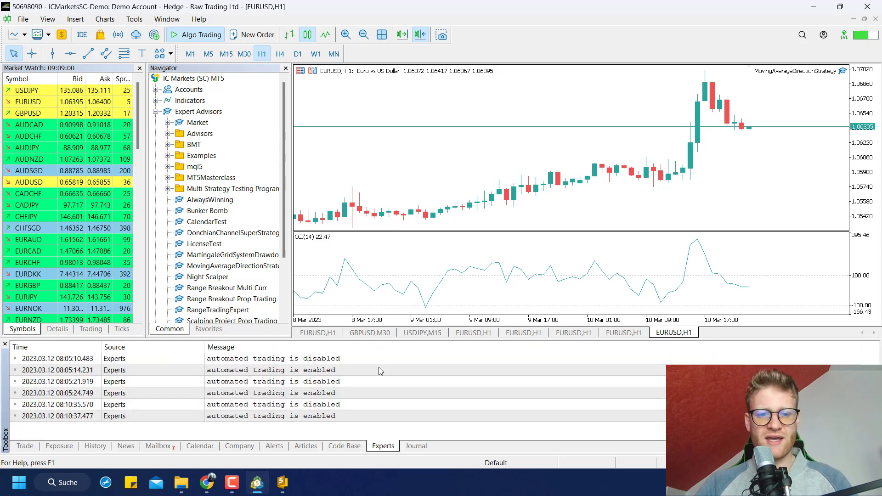
# Clear all messages from the Experts log
pyautogui.rightClick(259, 370)
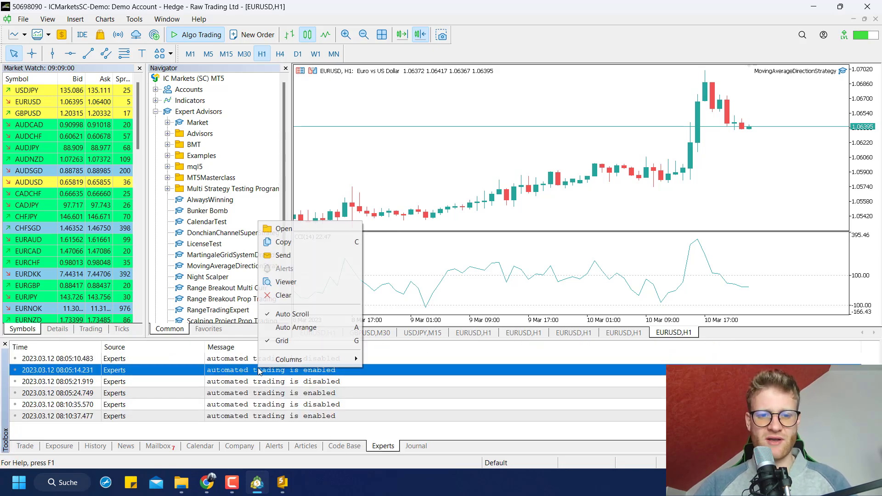
pyautogui.click(300, 295)
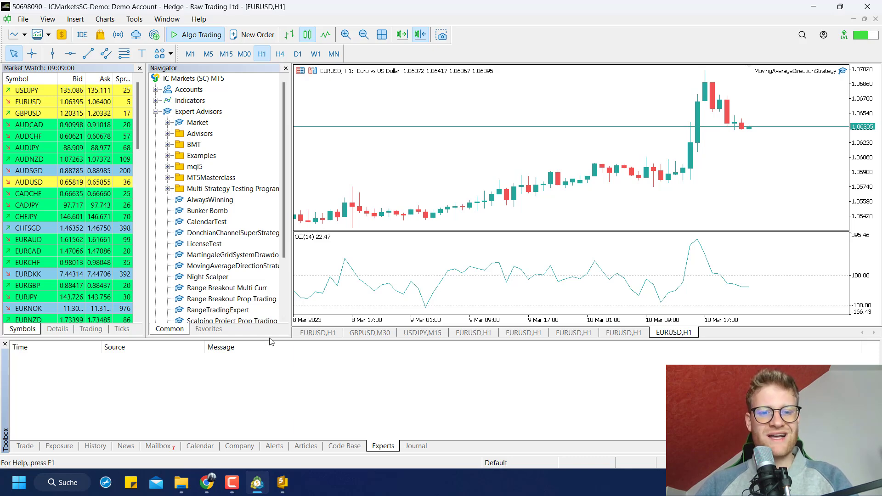
# Switch to the browser and look through the MetaTrader 5 trading robots offered on the MQL5 Market page
pyautogui.click(210, 482)
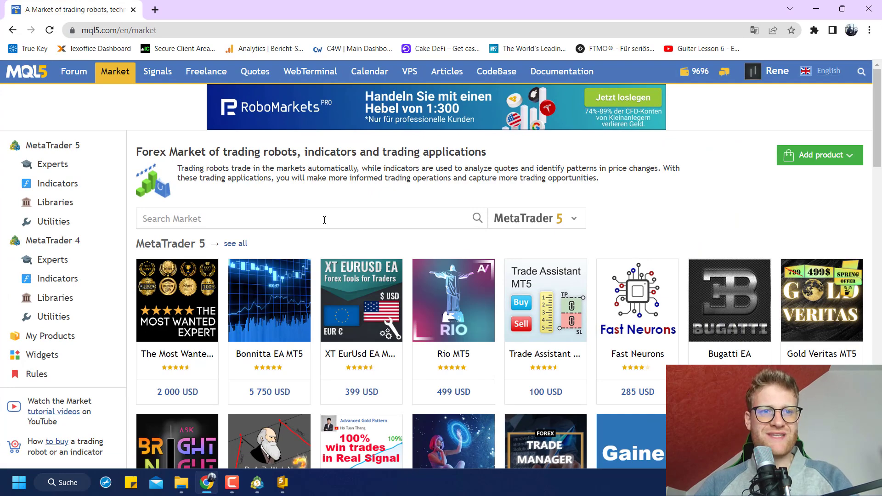
pyautogui.scroll(-3, 324, 220)
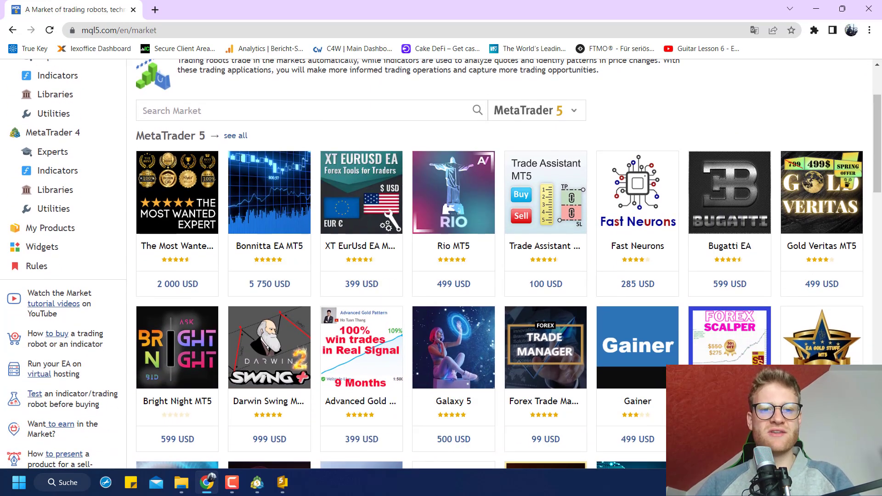
pyautogui.moveTo(299, 238)
pyautogui.scroll(3, 299, 238)
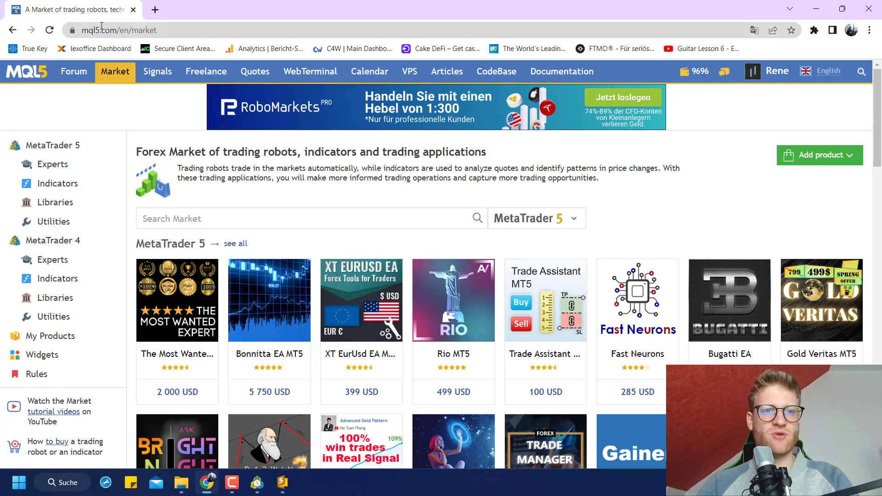
pyautogui.scroll(-2, 248, 224)
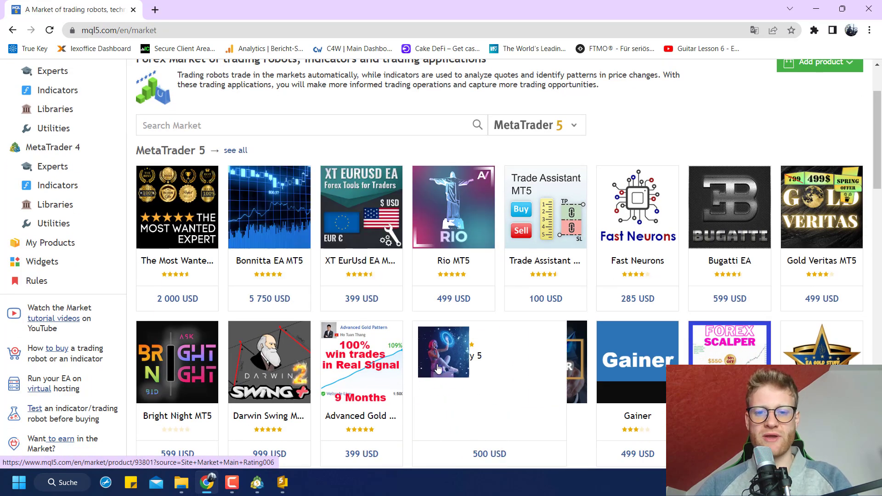
pyautogui.moveTo(380, 327)
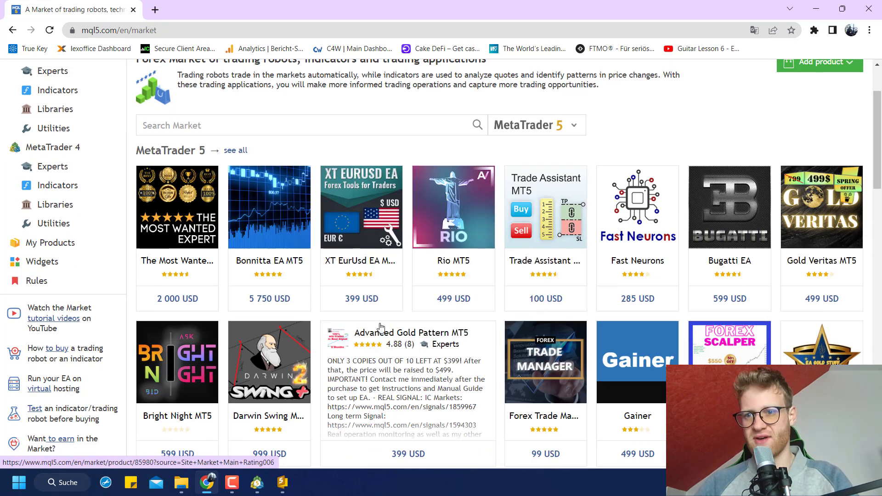
pyautogui.scroll(2, 380, 327)
# Open the Rio MT5 product page and examine its description and its purchase, rental and free demo options
pyautogui.click(438, 331)
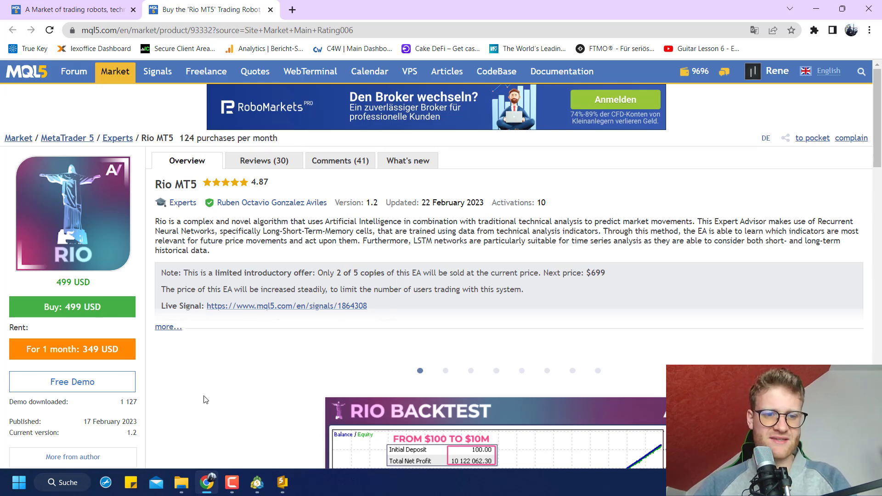
pyautogui.scroll(-1, 205, 399)
pyautogui.scroll(-2, 213, 244)
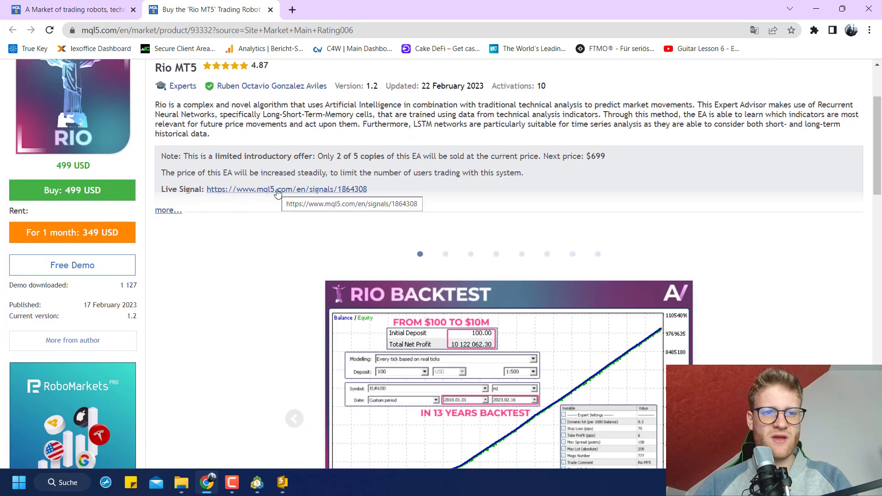
pyautogui.scroll(3, 212, 244)
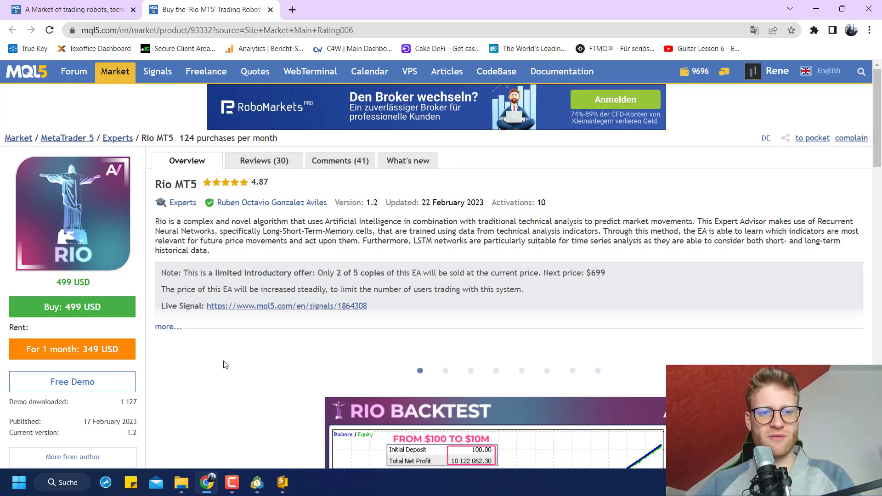
pyautogui.tripleClick(165, 183)
pyautogui.click(165, 183)
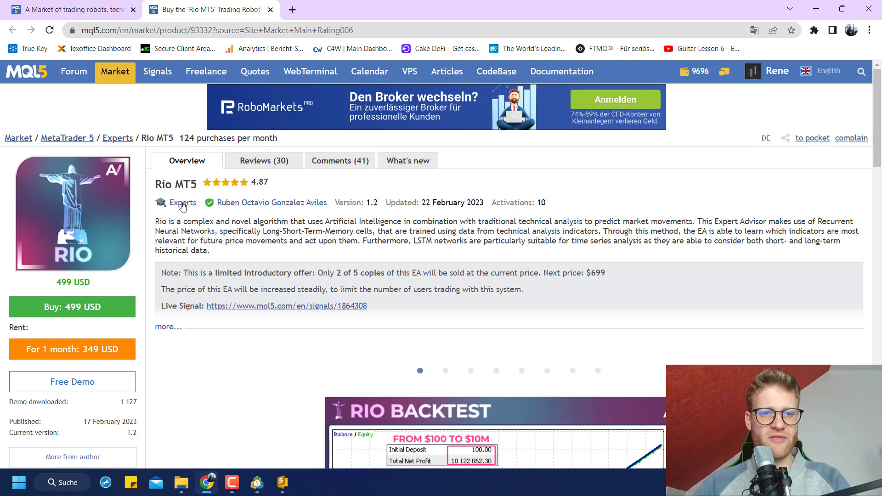
# Return to MetaTrader, collapse the Expert Advisors group, and remove MovingAverageDirectionStrategy from the EURUSD chart
pyautogui.moveTo(258, 491)
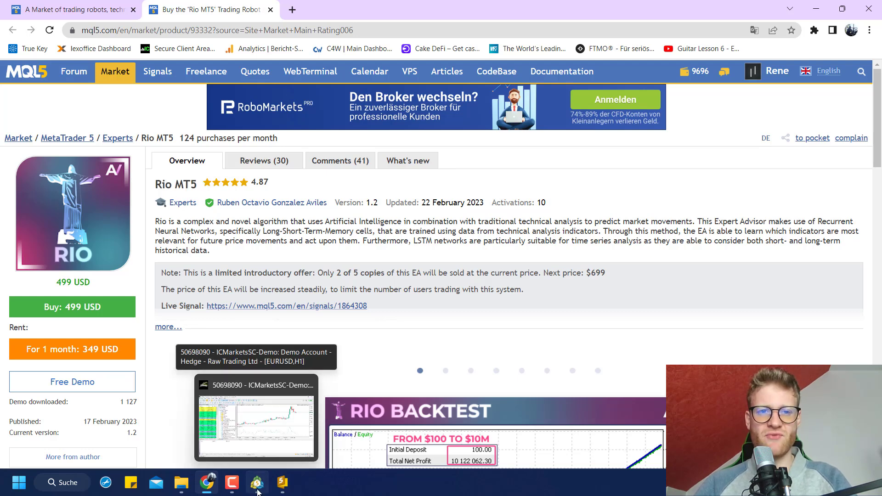
pyautogui.click(258, 491)
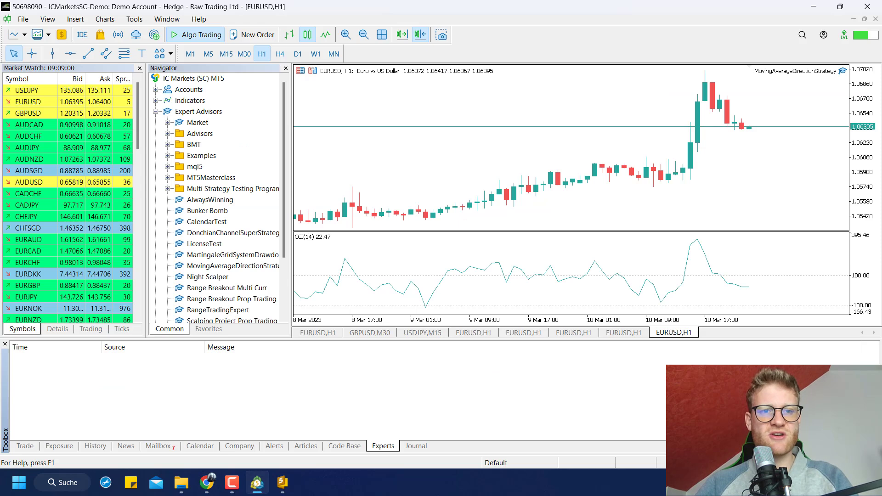
pyautogui.click(155, 111)
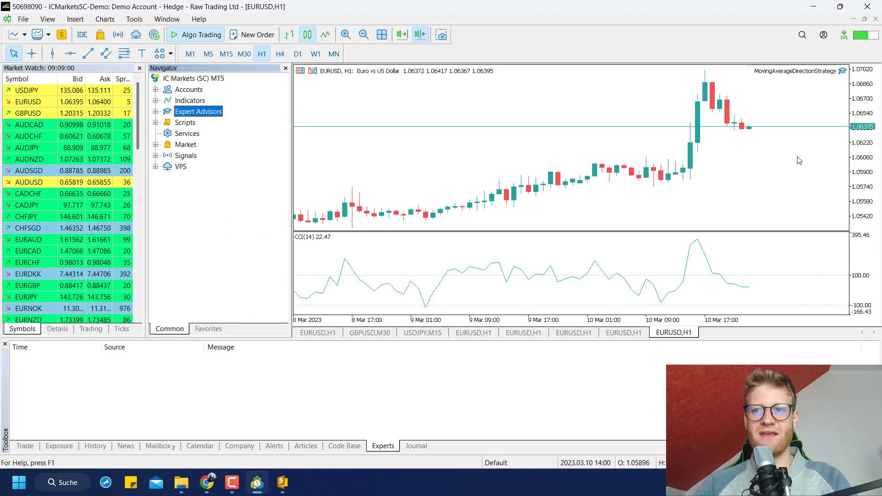
pyautogui.rightClick(842, 72)
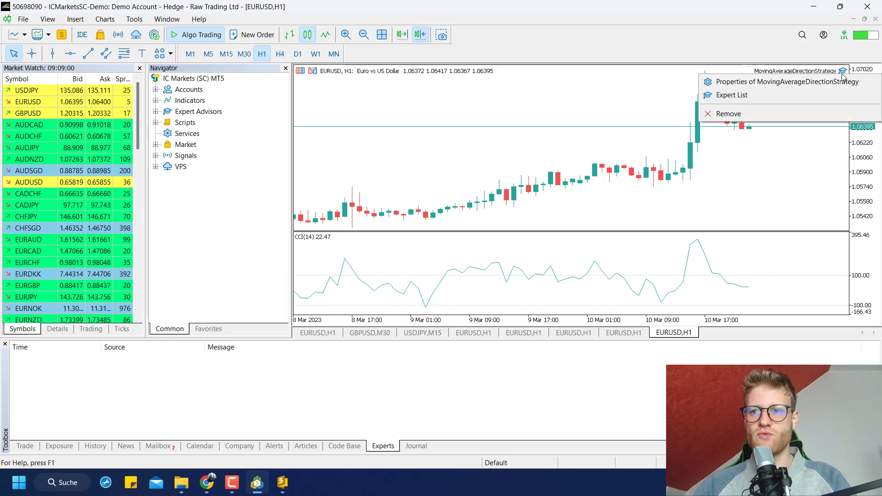
pyautogui.click(756, 112)
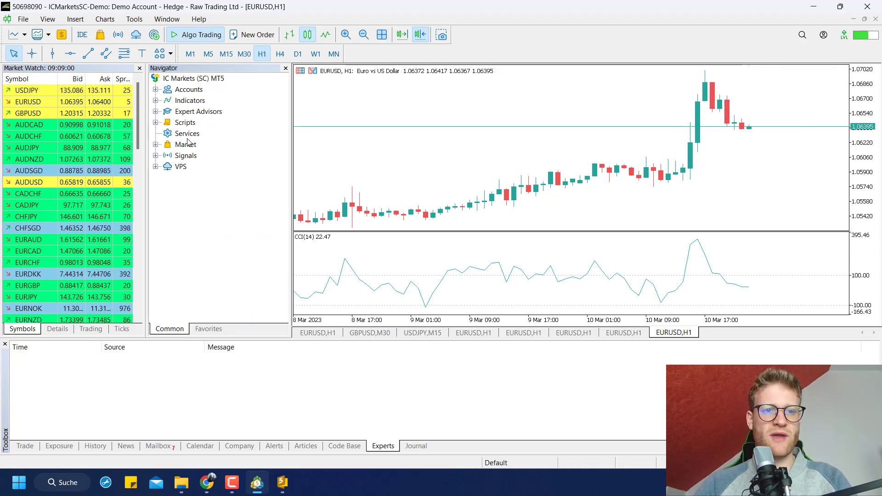
# Open the Experts section of the built-in Market from the Navigator tree
pyautogui.click(156, 144)
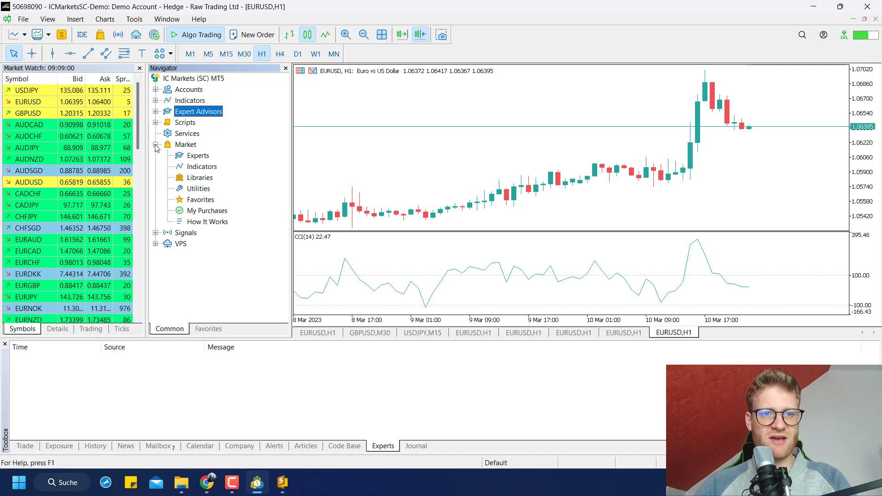
pyautogui.doubleClick(197, 157)
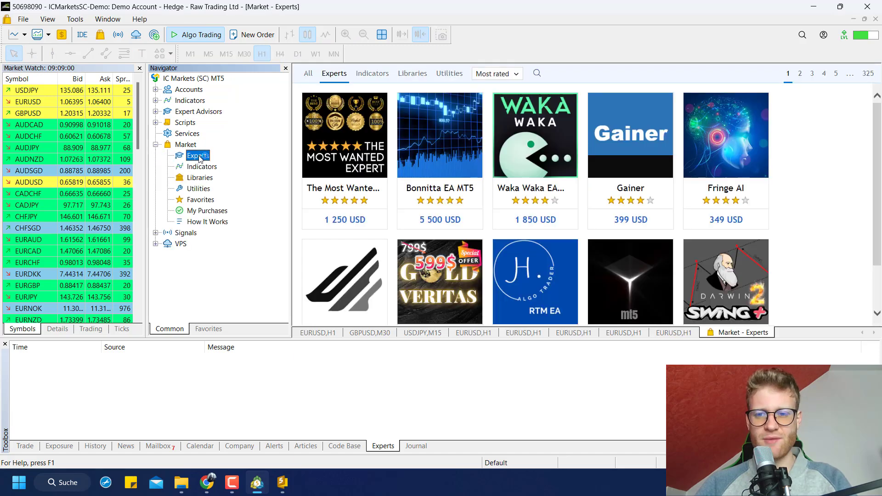
# Open the complete built-in Market and look through the products of all categories
pyautogui.click(185, 144)
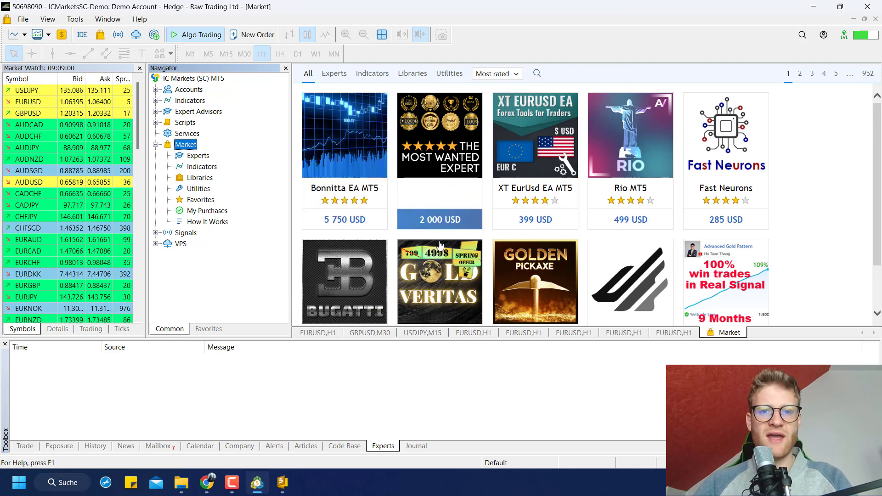
pyautogui.scroll(-2, 524, 238)
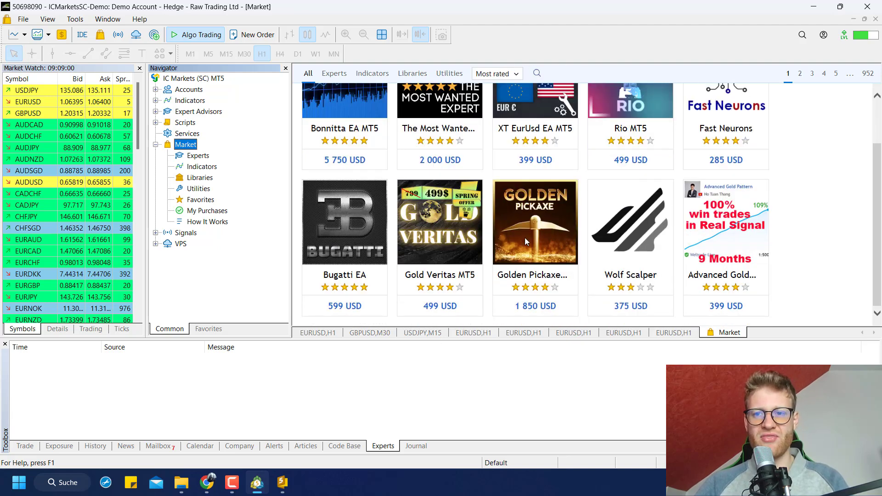
pyautogui.scroll(2, 524, 238)
# Switch to the browser, open the main MQL5 Market page for comparison, and return to MetaTrader
pyautogui.click(206, 482)
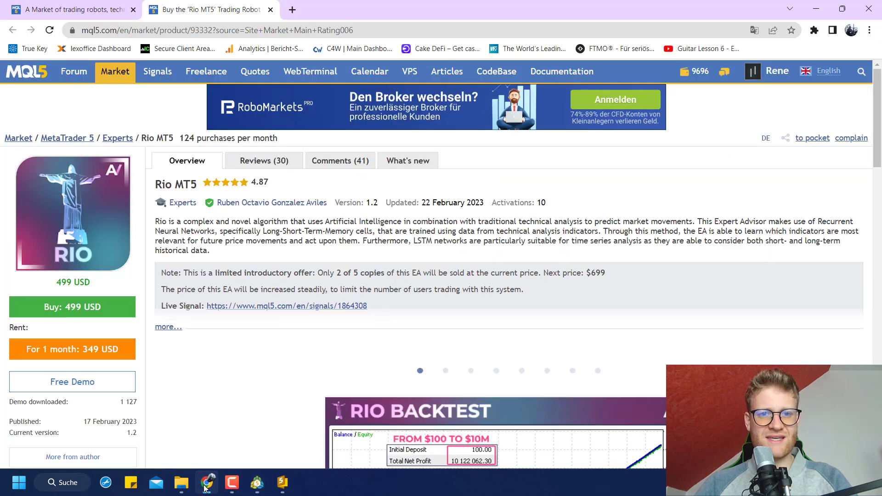
pyautogui.click(108, 80)
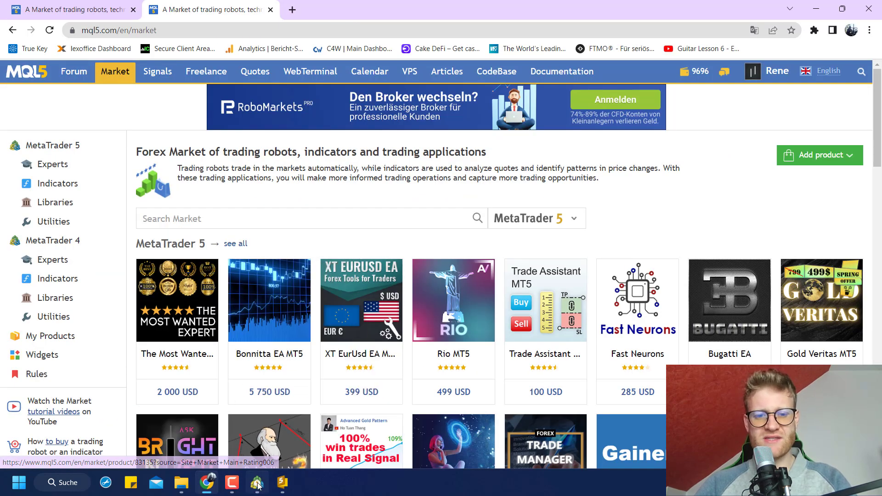
pyautogui.moveTo(258, 484)
pyautogui.click(256, 413)
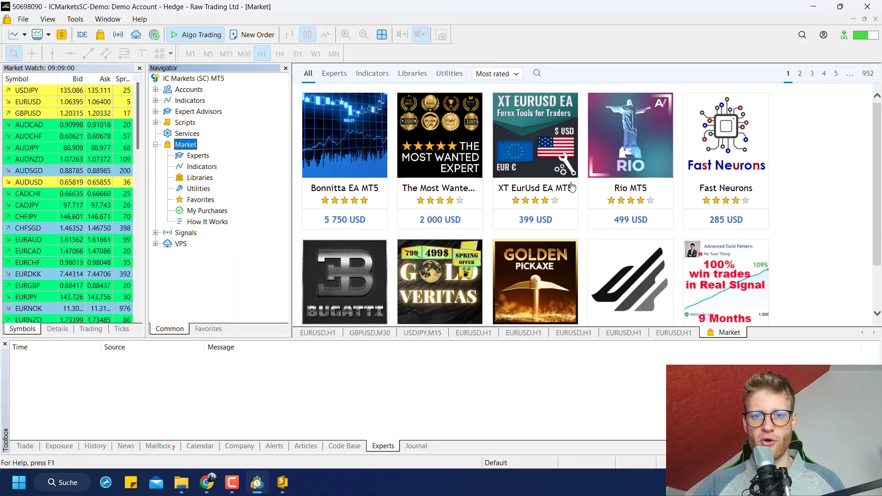
# Search the built-in Market for "range breakout" and preview the descriptions of Range Breakout EA and Price Action Toolkit MT5
pyautogui.click(537, 74)
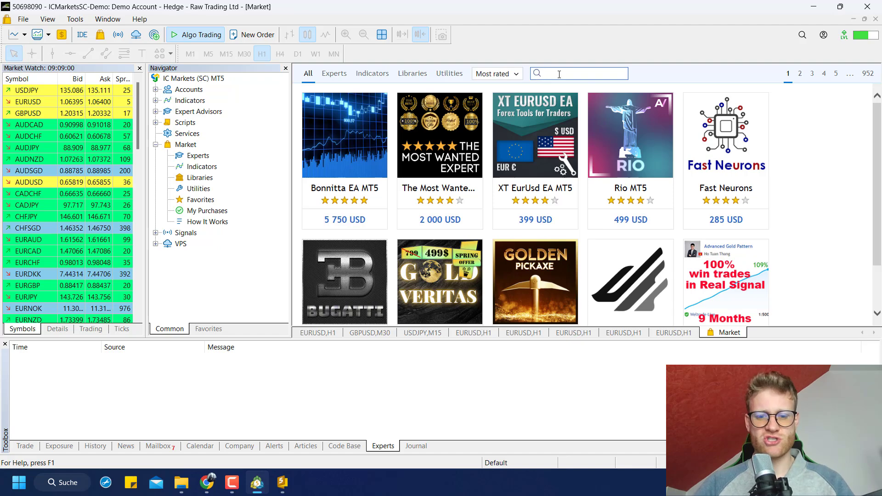
pyautogui.write('range breakout')
pyautogui.press('Return')
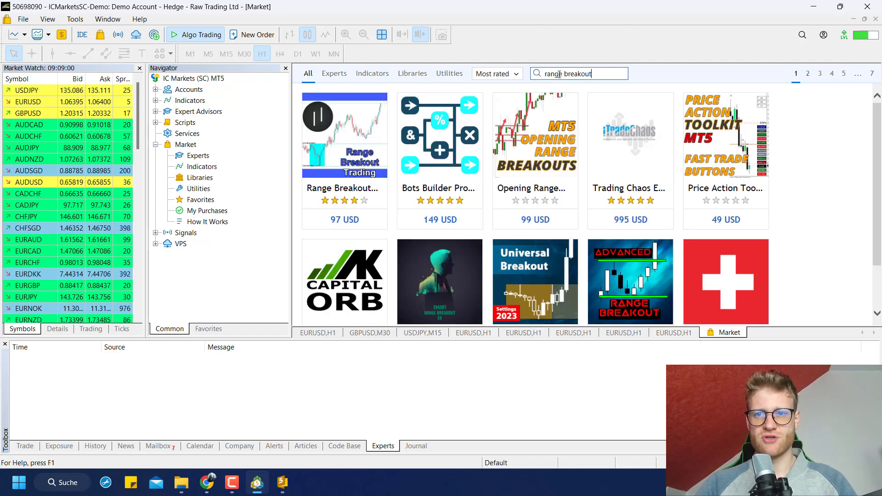
pyautogui.moveTo(340, 146)
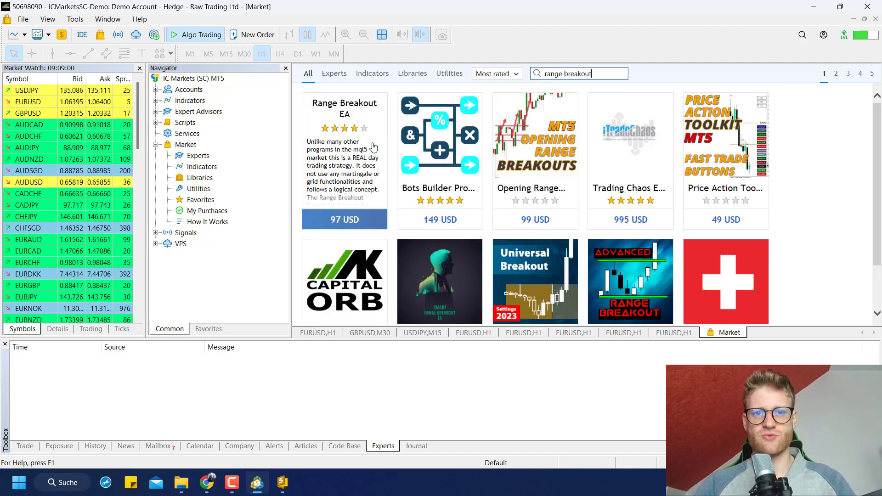
pyautogui.moveTo(698, 174)
# Clear the Market search to list all products again
pyautogui.press('BackSpace')
pyautogui.press('BackSpace')
pyautogui.press('BackSpace')
pyautogui.press('BackSpace')
pyautogui.press('BackSpace')
pyautogui.press('BackSpace')
pyautogui.press('BackSpace')
pyautogui.press('BackSpace')
pyautogui.press('BackSpace')
pyautogui.press('BackSpace')
pyautogui.press('BackSpace')
pyautogui.press('BackSpace')
pyautogui.press('BackSpace')
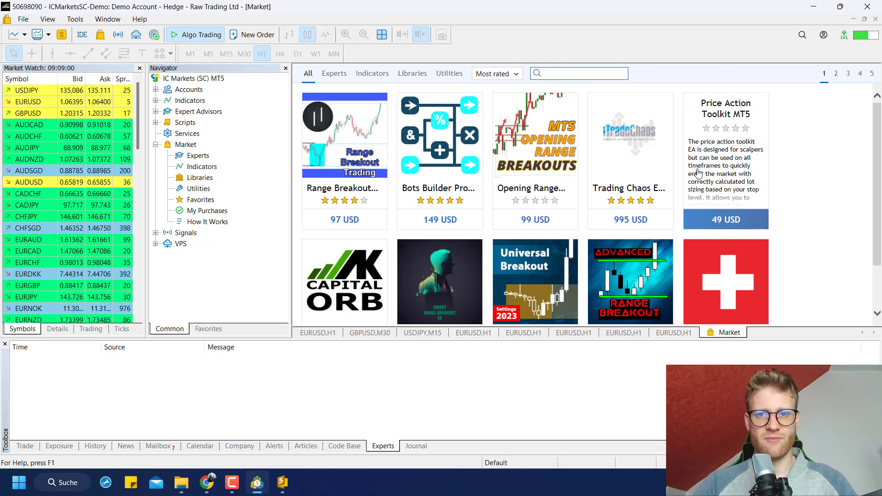
pyautogui.press('Return')
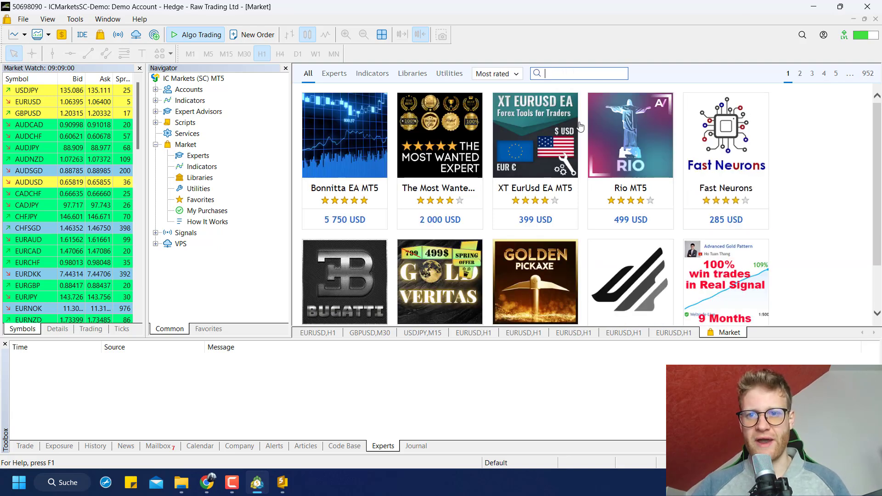
pyautogui.moveTo(626, 147)
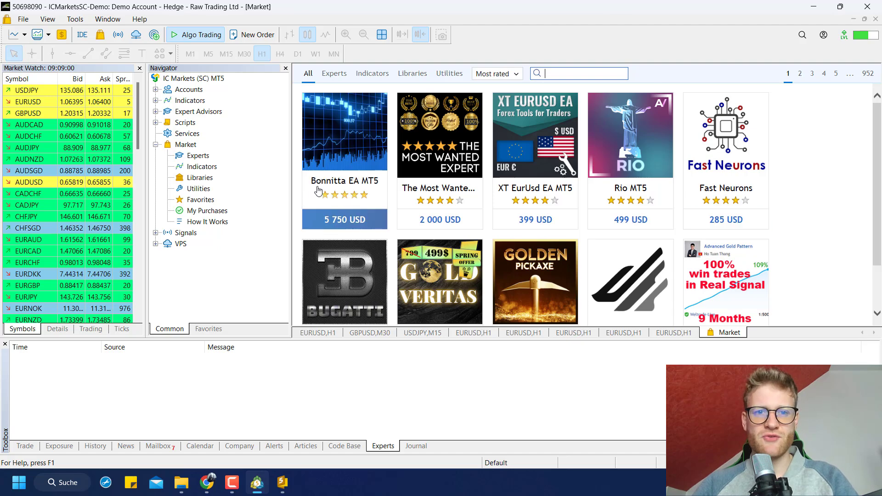
pyautogui.click(431, 434)
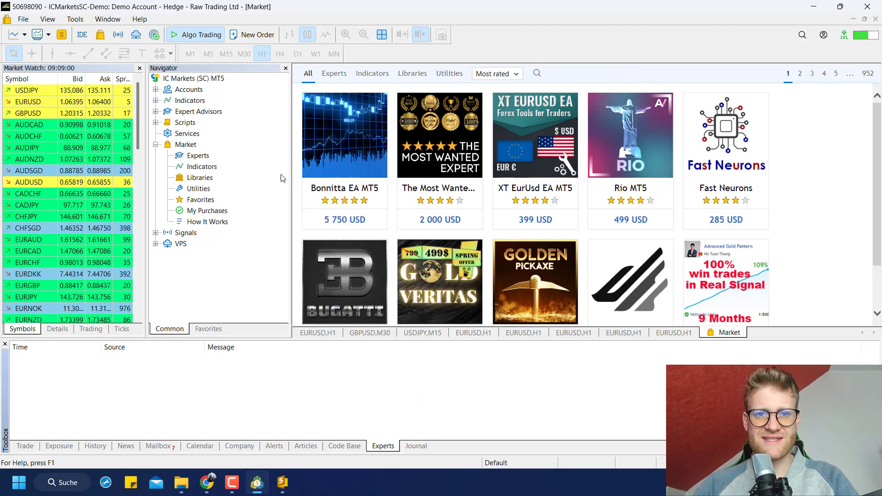
# Narrow the Navigator to give the Market more room and search the Market for "rio mt5"
pyautogui.moveTo(290, 180); pyautogui.dragTo(615, 215)
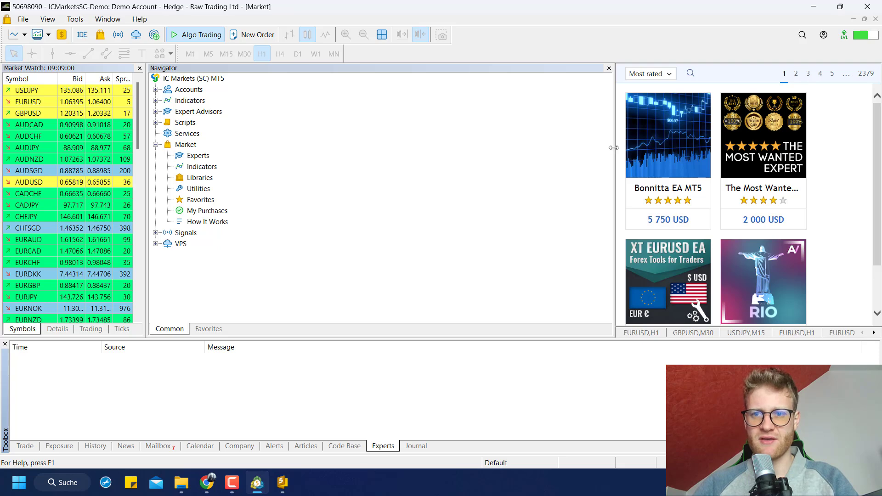
pyautogui.moveTo(238, 157); pyautogui.dragTo(256, 156)
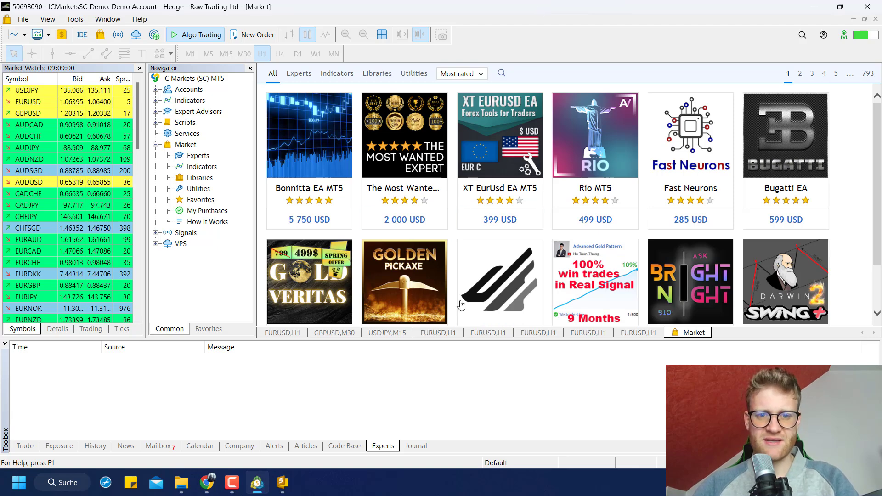
pyautogui.click(502, 74)
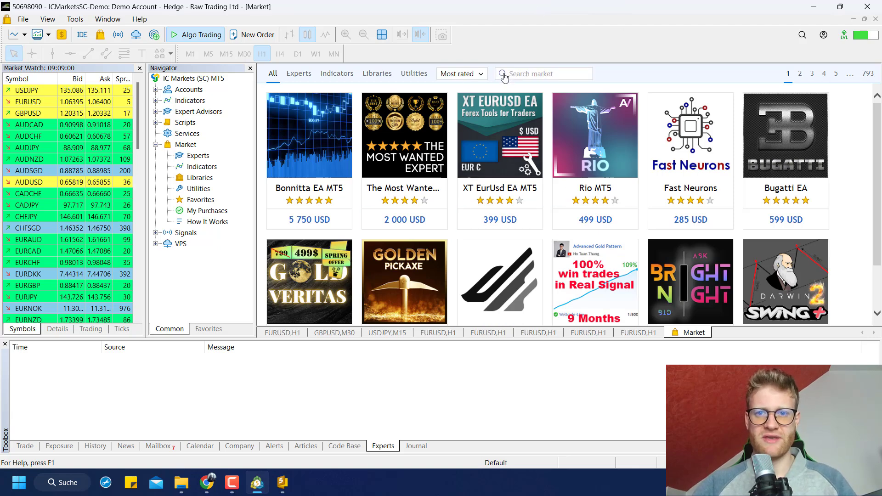
pyautogui.write('riso')
pyautogui.press('BackSpace')
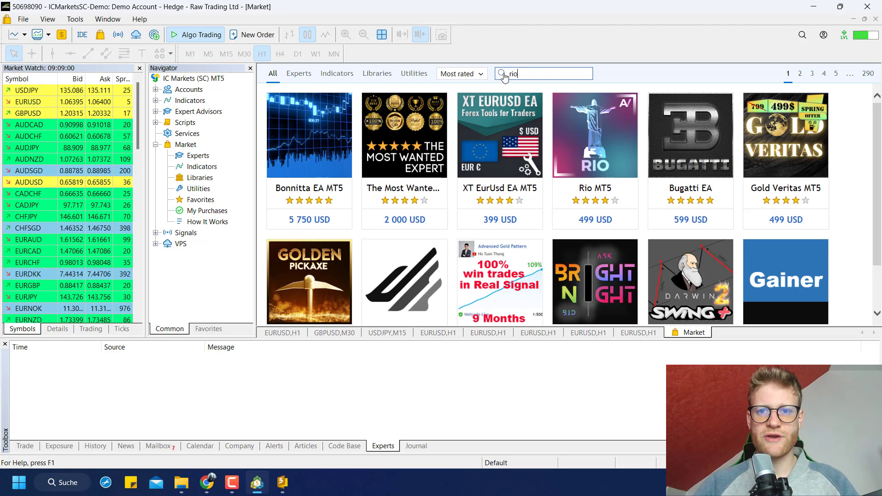
pyautogui.write('mt5')
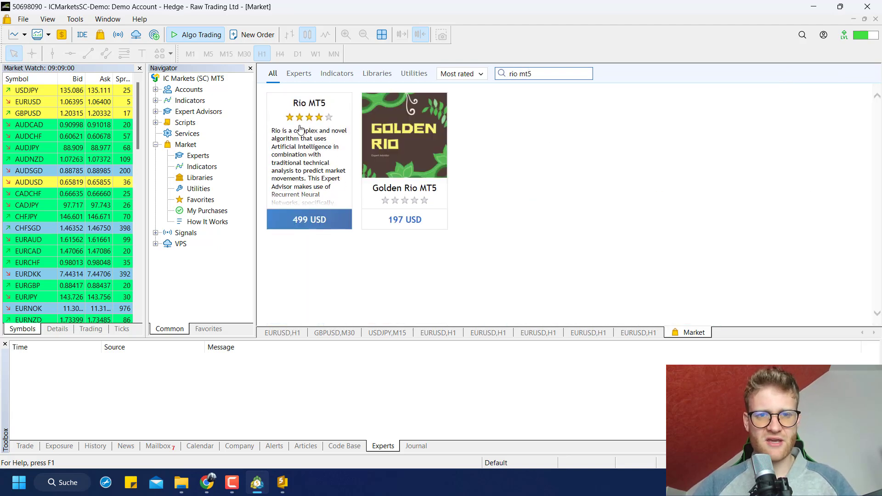
# Open the Rio MT5 product in the built-in Market and read its overview and purchase, demo and rental options
pyautogui.click(313, 144)
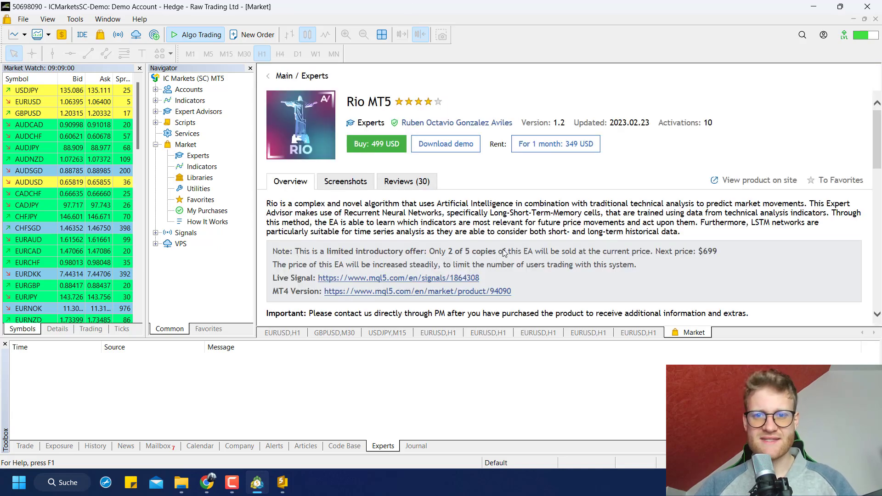
pyautogui.scroll(-1, 503, 249)
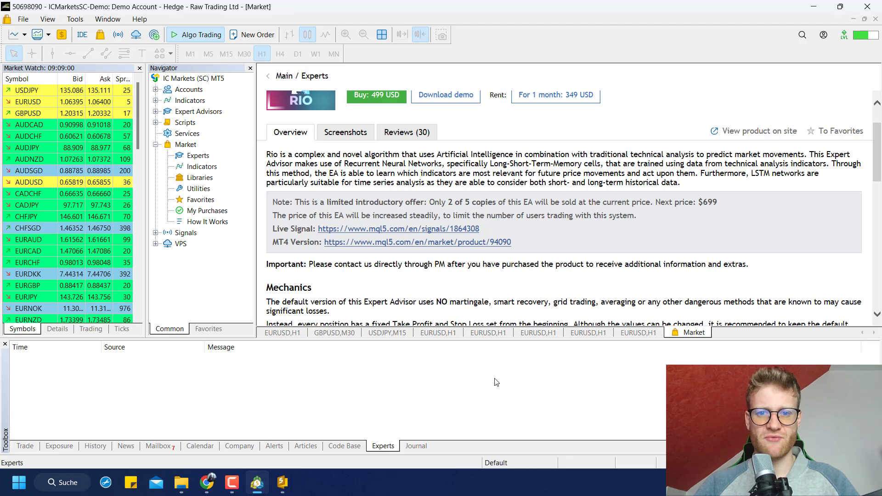
pyautogui.scroll(1, 460, 217)
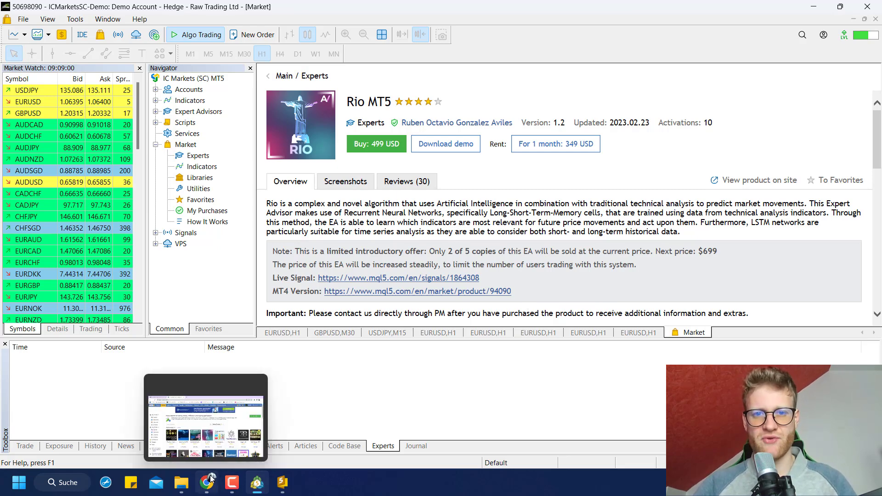
# Switch to the browser to revisit the MQL5 Market page, and return to the Rio MT5 product in MetaTrader
pyautogui.click(211, 478)
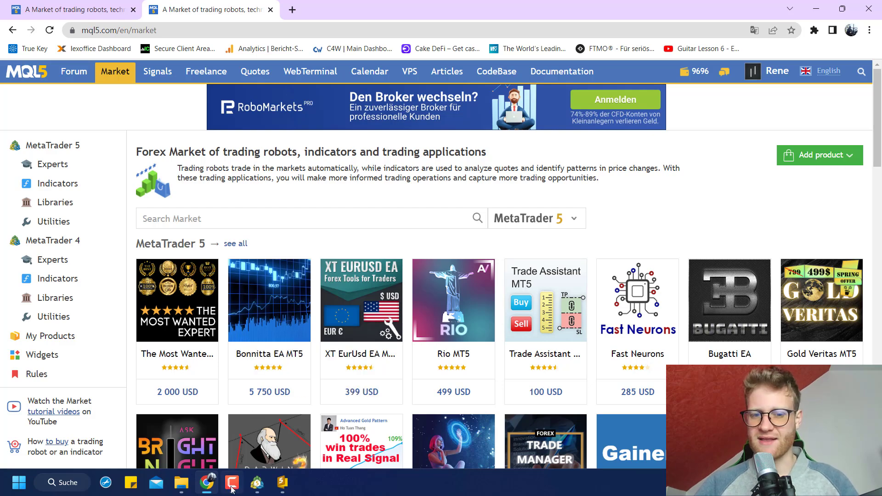
pyautogui.moveTo(260, 493)
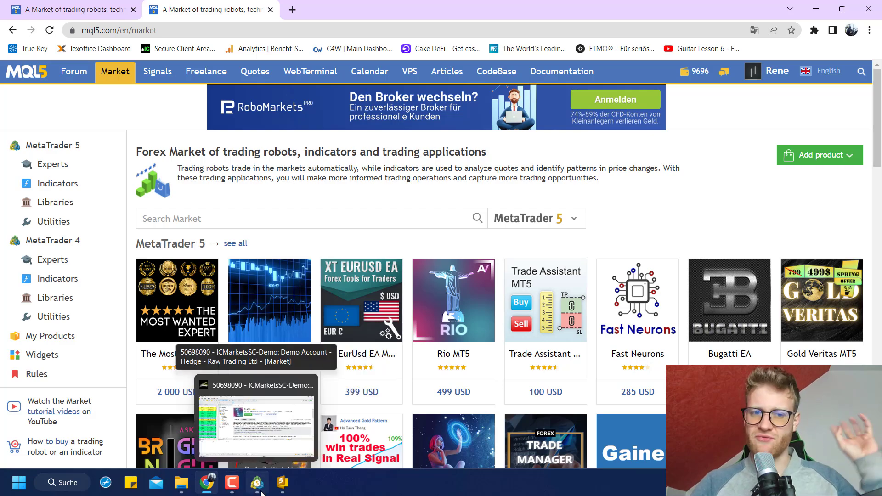
pyautogui.click(259, 491)
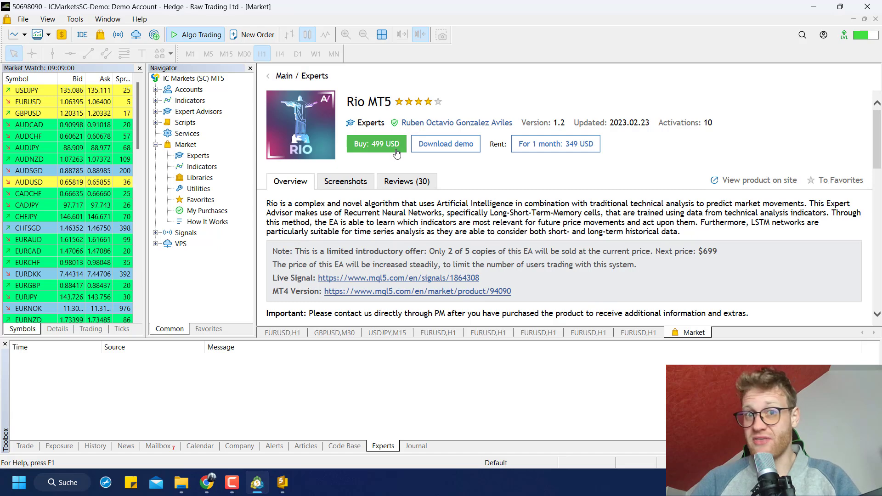
# Download the Rio MT5 demo and locate it in the Market group under Expert Advisors in the Navigator
pyautogui.click(436, 147)
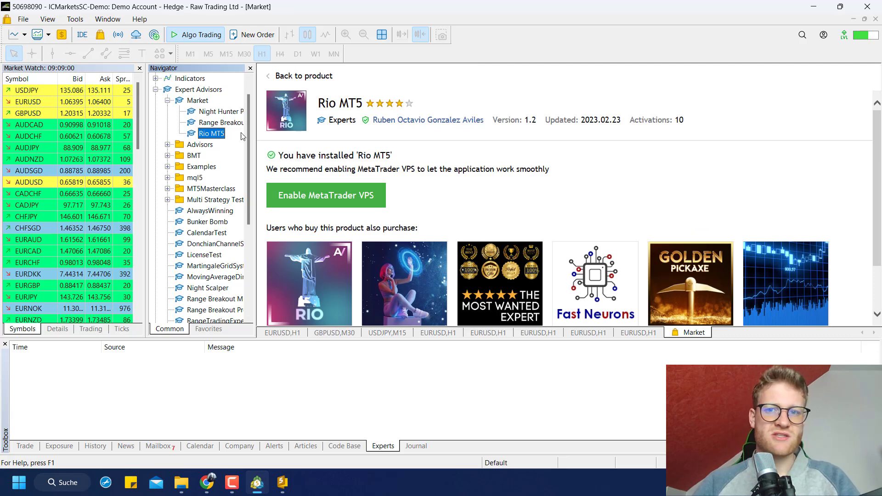
pyautogui.scroll(1, 184, 101)
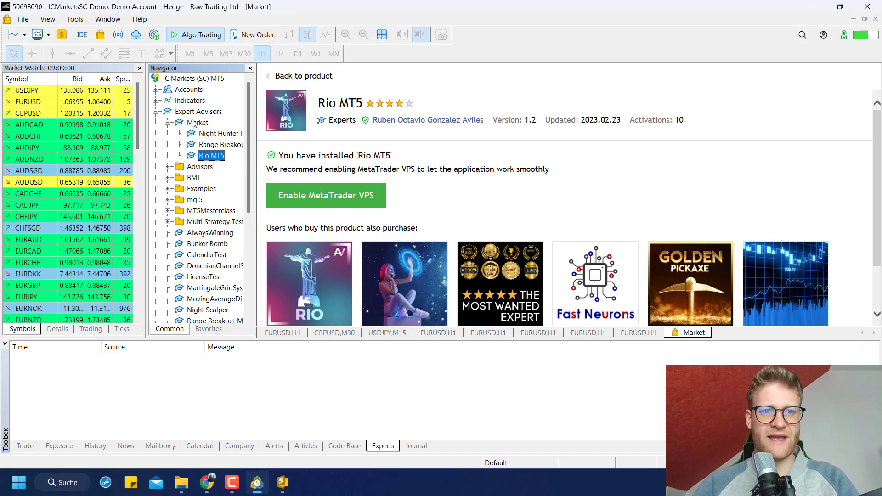
pyautogui.scroll(-6, 193, 123)
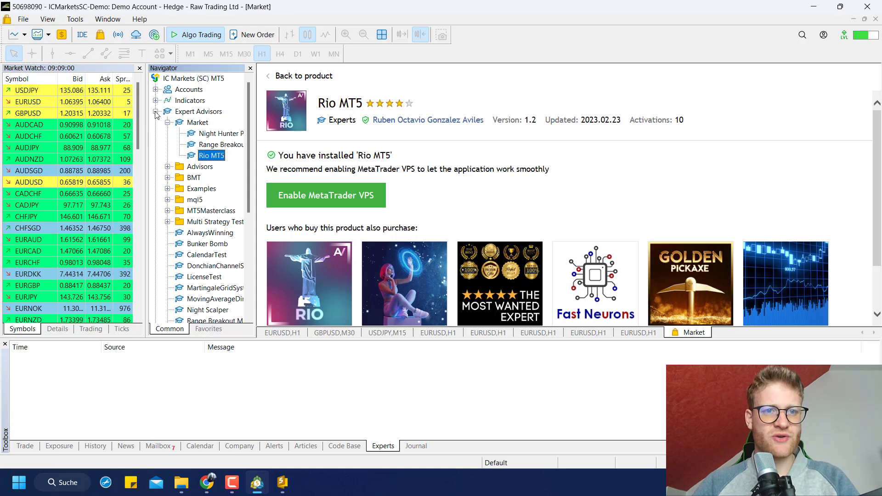
pyautogui.click(156, 112)
pyautogui.click(156, 144)
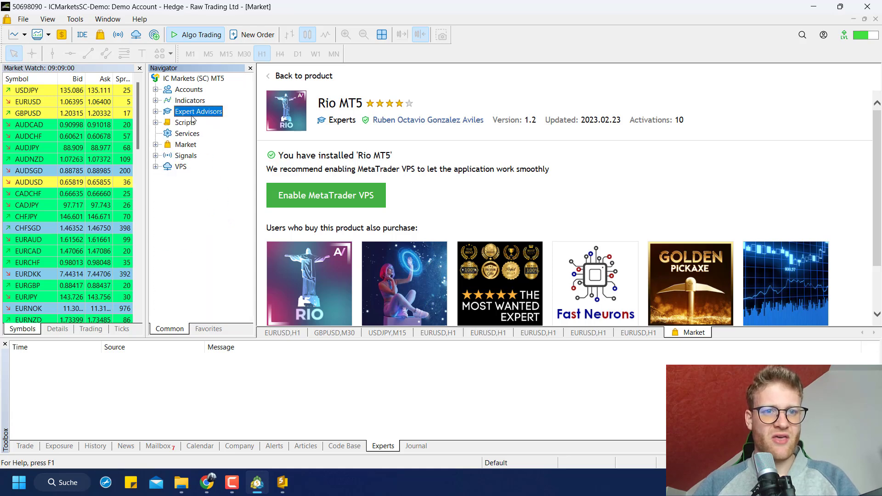
pyautogui.click(156, 111)
pyautogui.scroll(1, 186, 110)
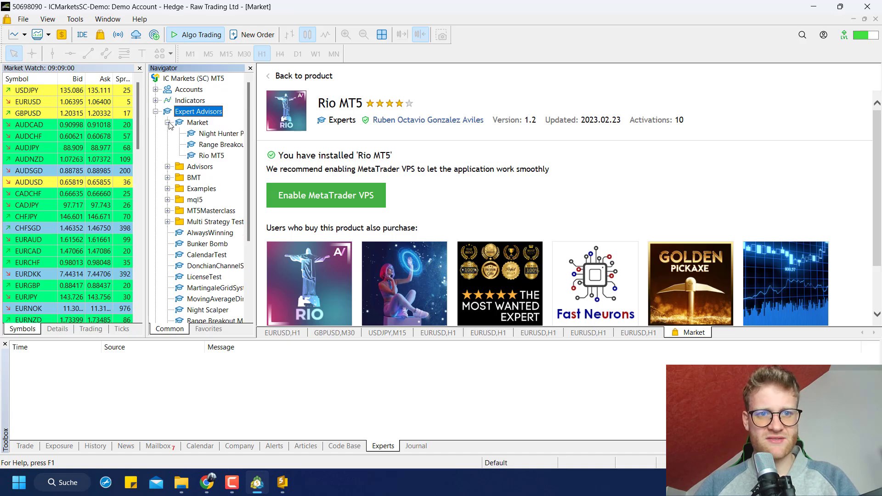
pyautogui.click(168, 122)
pyautogui.click(168, 123)
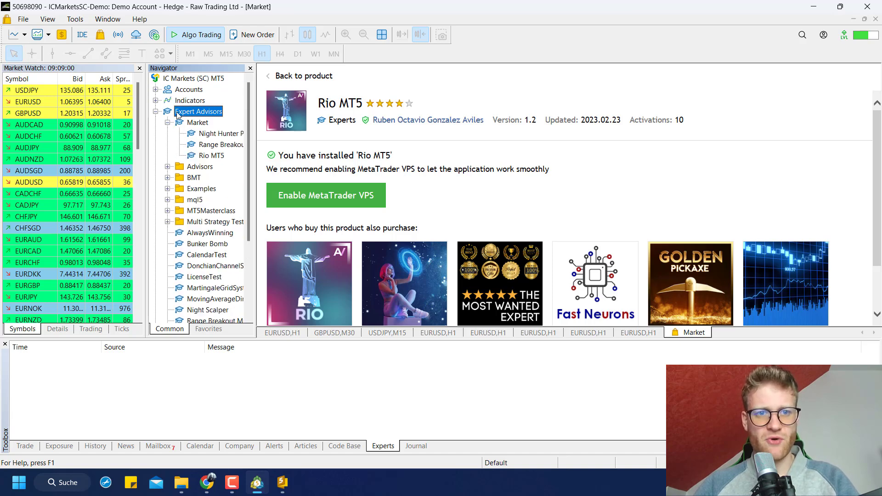
pyautogui.click(212, 155)
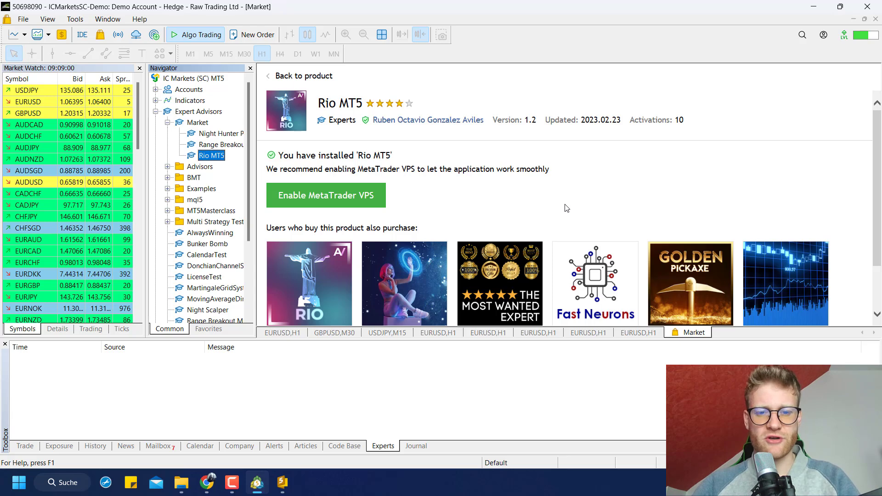
# Close the Market window to return to the EURUSD H1 chart
pyautogui.scroll(-1, 566, 166)
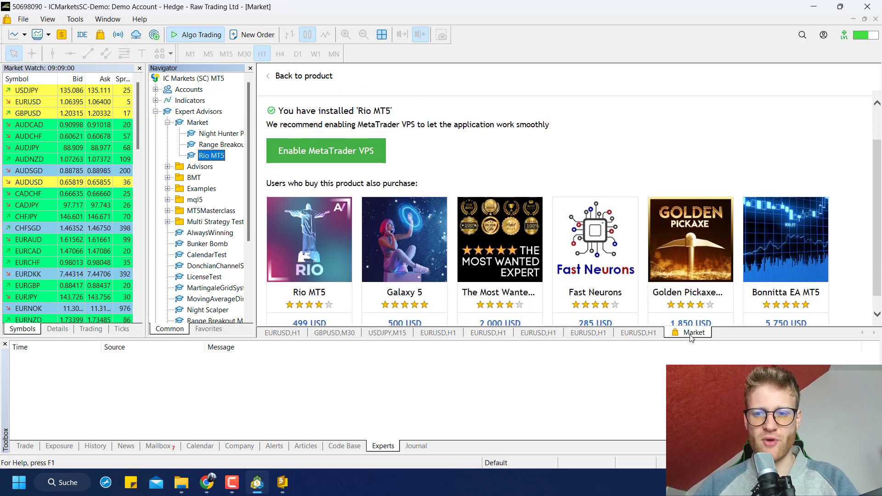
pyautogui.rightClick(688, 335)
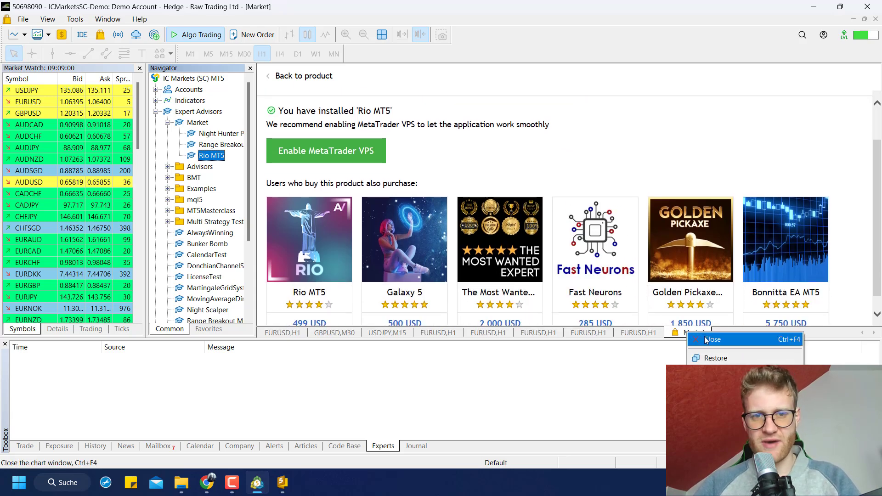
pyautogui.click(706, 340)
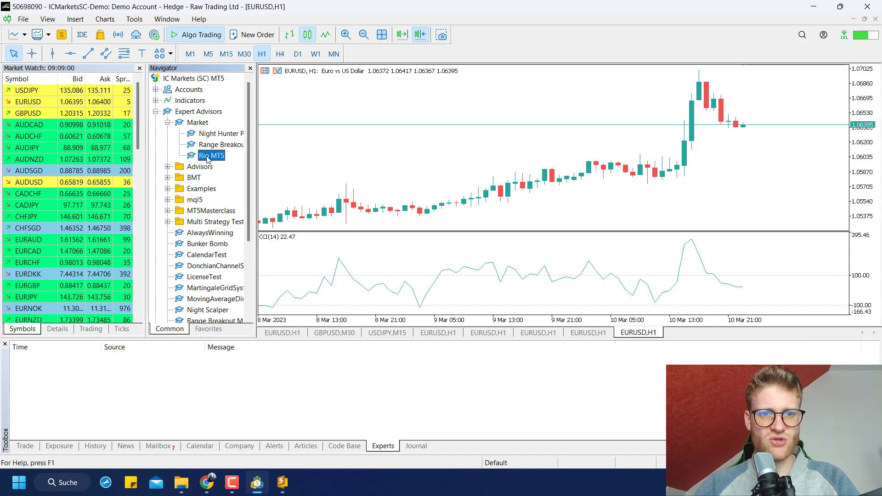
# Try attaching the Rio MT5 demo to the EURUSD H1 chart to view its Common and Inputs settings, and cancel
pyautogui.moveTo(208, 158); pyautogui.dragTo(395, 148)
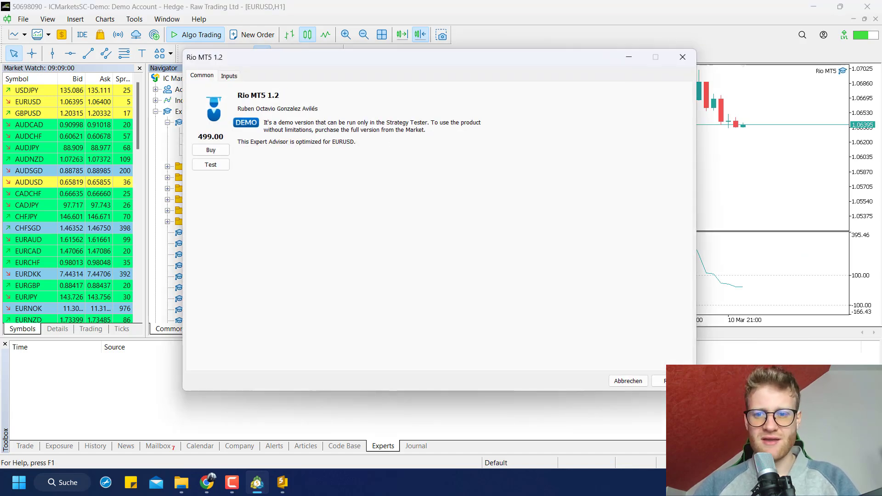
pyautogui.click(228, 76)
pyautogui.click(203, 76)
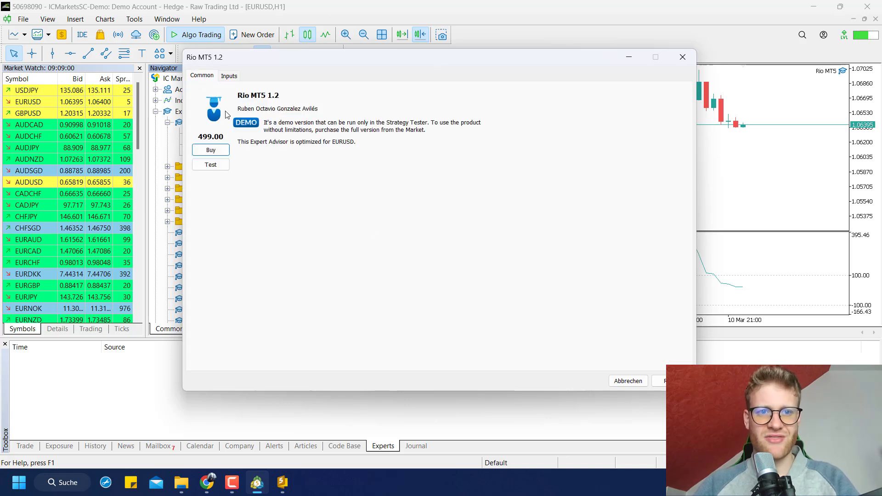
pyautogui.click(628, 381)
pyautogui.click(407, 203)
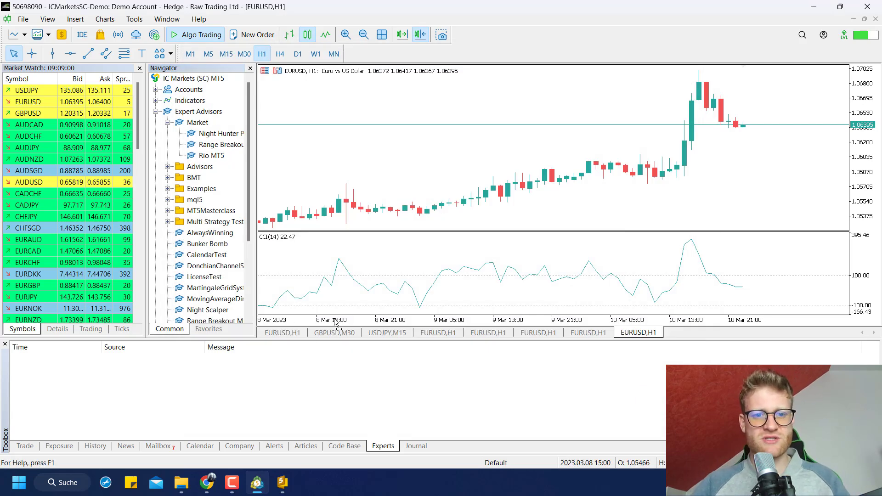
# Hide the Toolbox and show the Strategy Tester in its place
pyautogui.moveTo(332, 341); pyautogui.dragTo(332, 284)
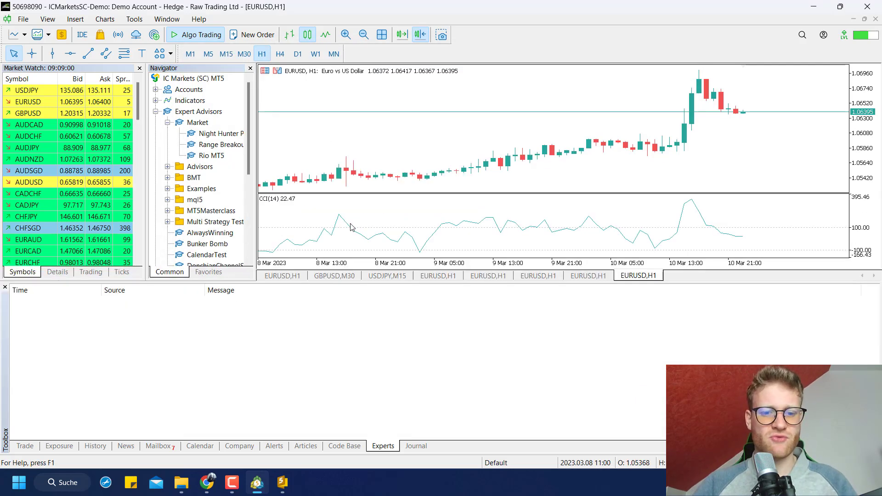
pyautogui.click(48, 19)
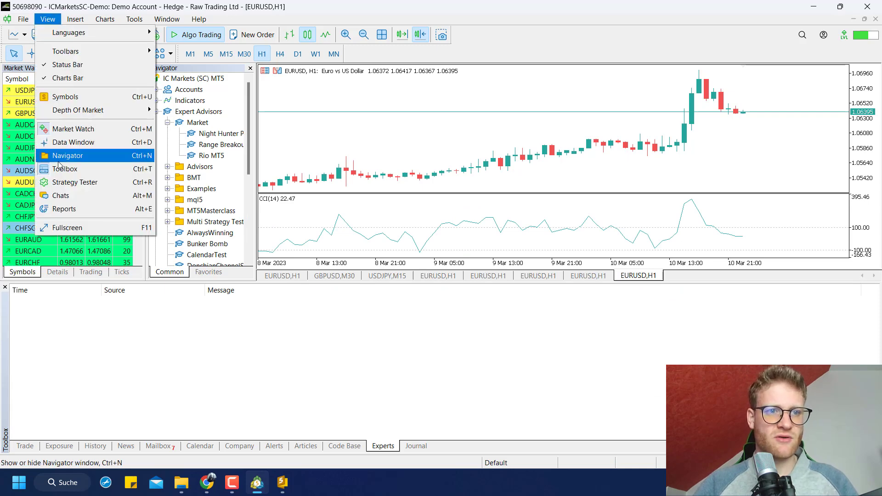
pyautogui.click(62, 168)
pyautogui.click(48, 19)
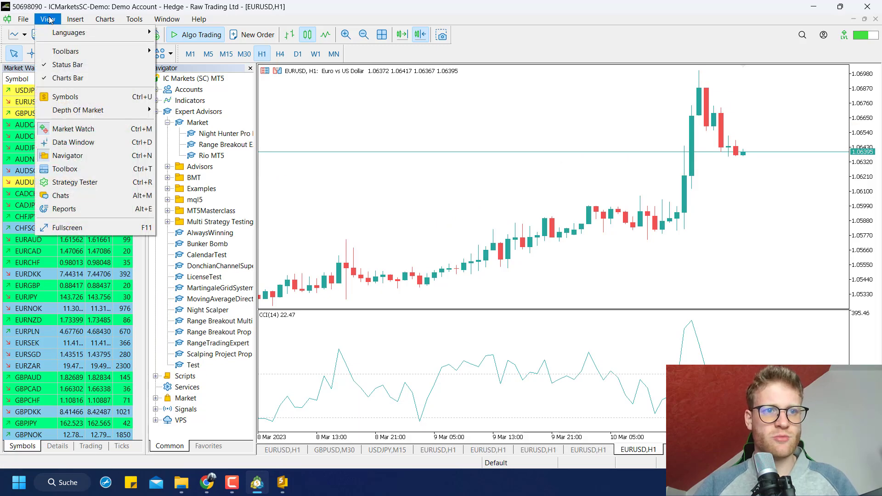
pyautogui.click(88, 183)
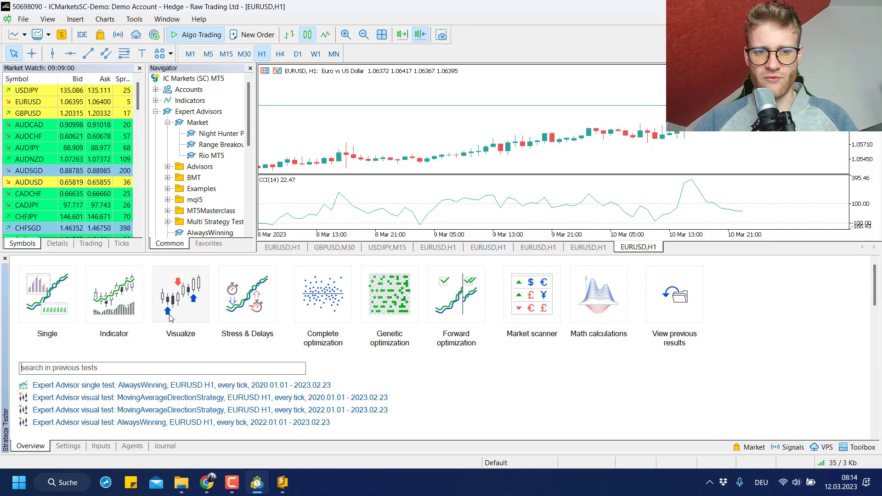
# Set up a visual test with Rio MT5.ex5 from the Market folder as the expert
pyautogui.click(183, 296)
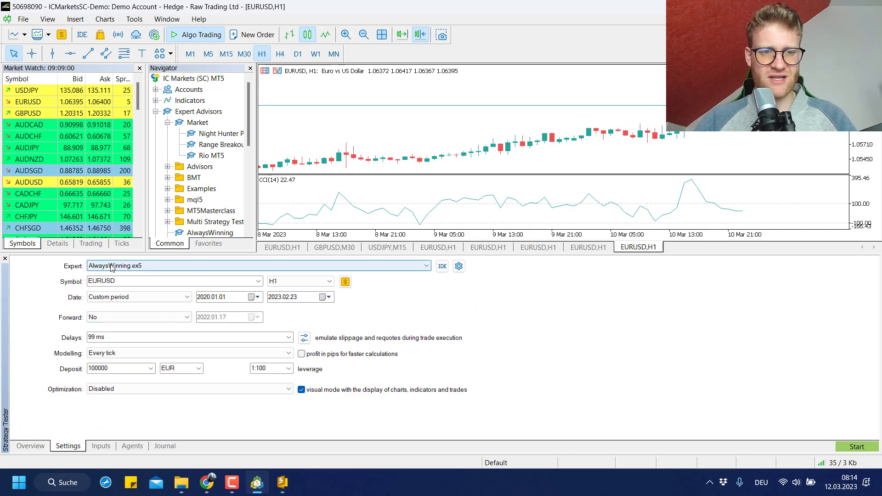
pyautogui.click(116, 266)
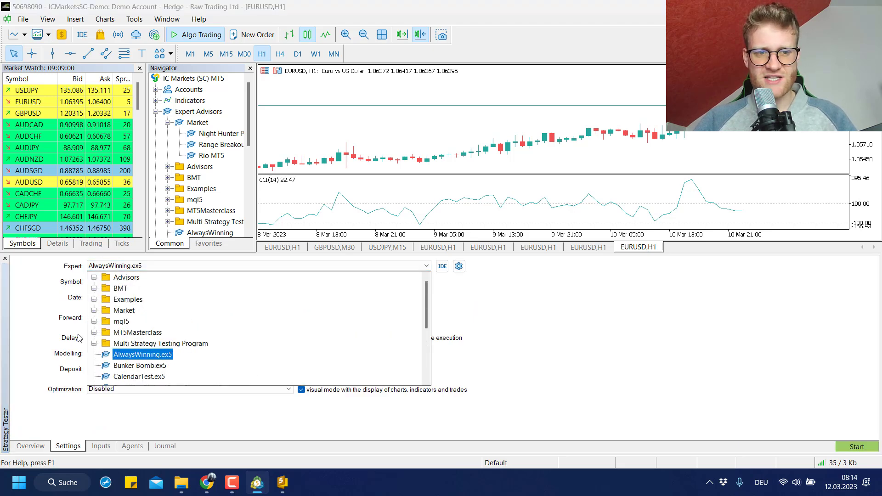
pyautogui.click(95, 311)
pyautogui.click(139, 344)
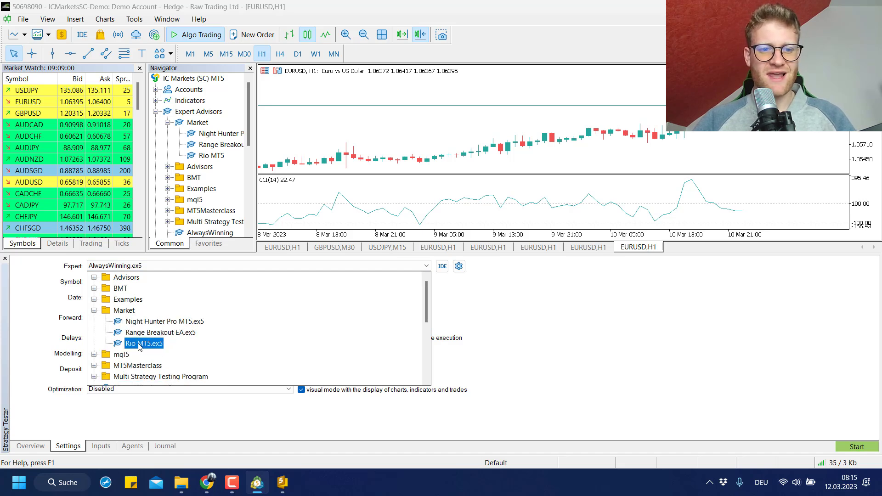
pyautogui.click(139, 344)
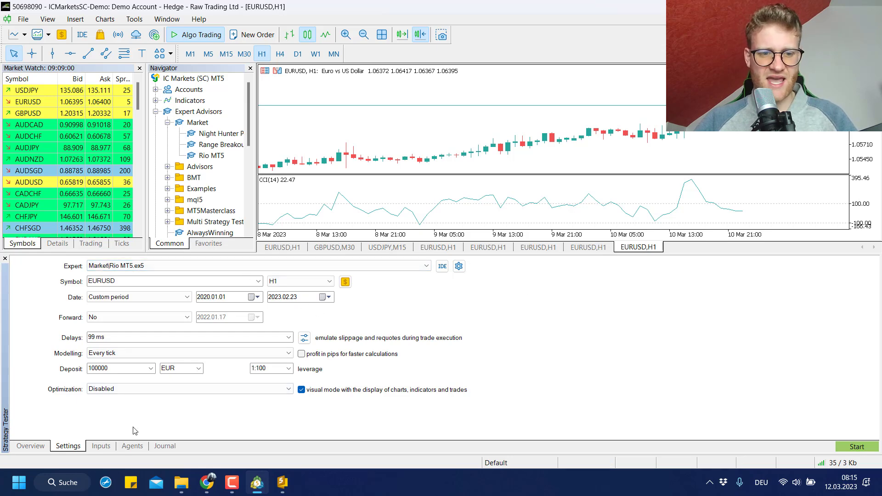
# Review the Rio MT5 input parameters and set the start date of the test period to 2023.01.01
pyautogui.click(102, 446)
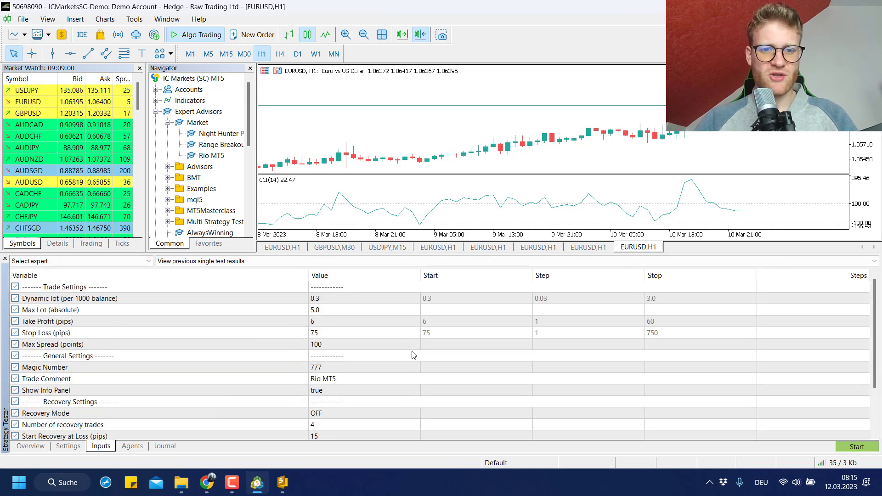
pyautogui.click(73, 448)
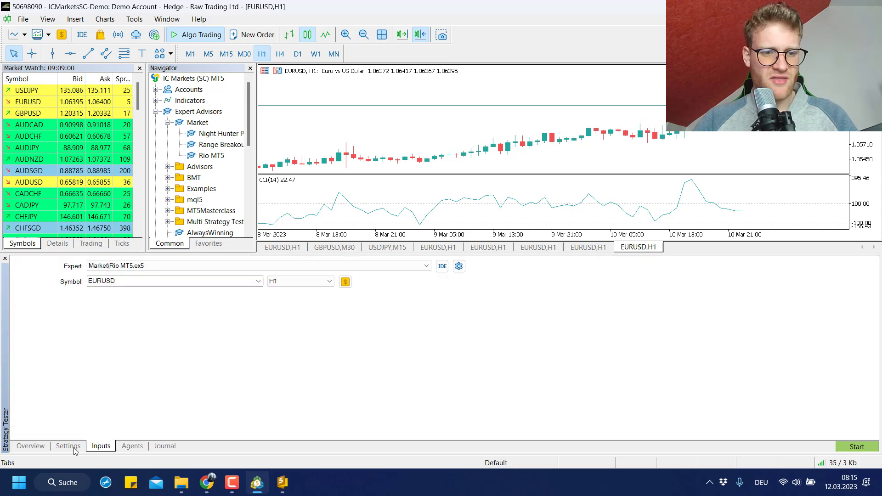
pyautogui.click(205, 300)
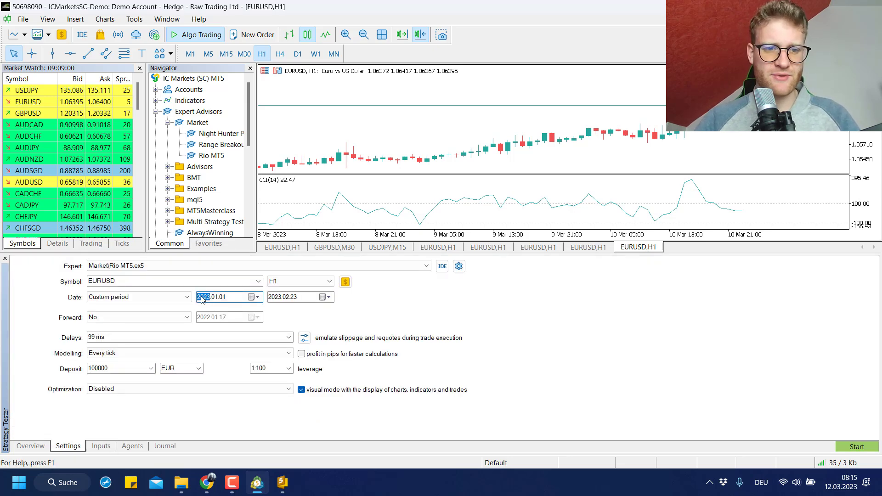
pyautogui.click(604, 350)
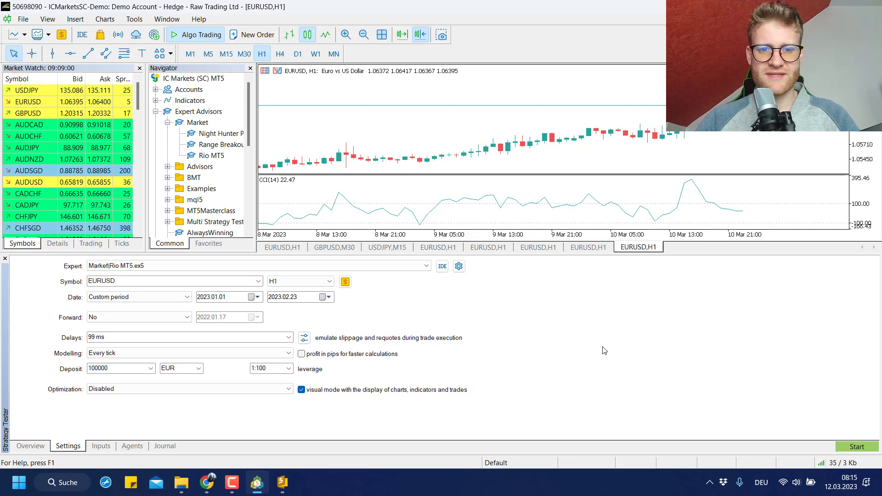
# Run the Rio MT5 visual test, raise the playback speed to maximum and slightly reduce it, and close the visualization window
pyautogui.click(855, 446)
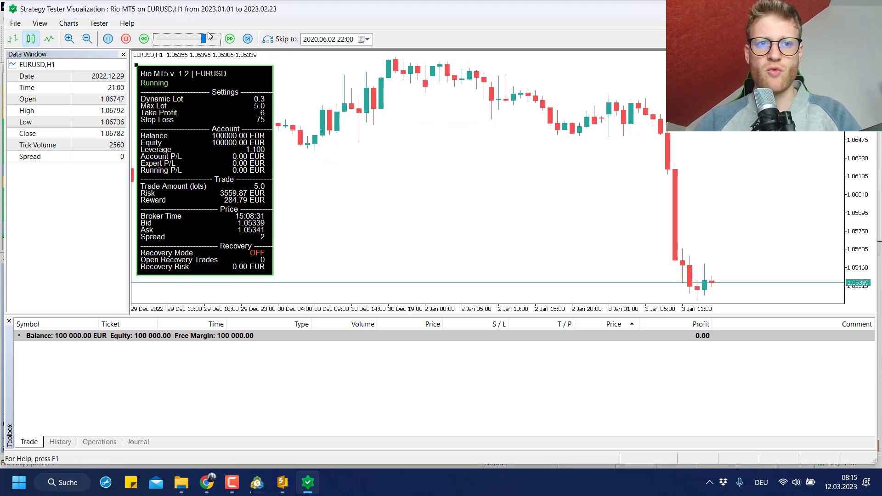
pyautogui.moveTo(203, 38); pyautogui.dragTo(220, 39)
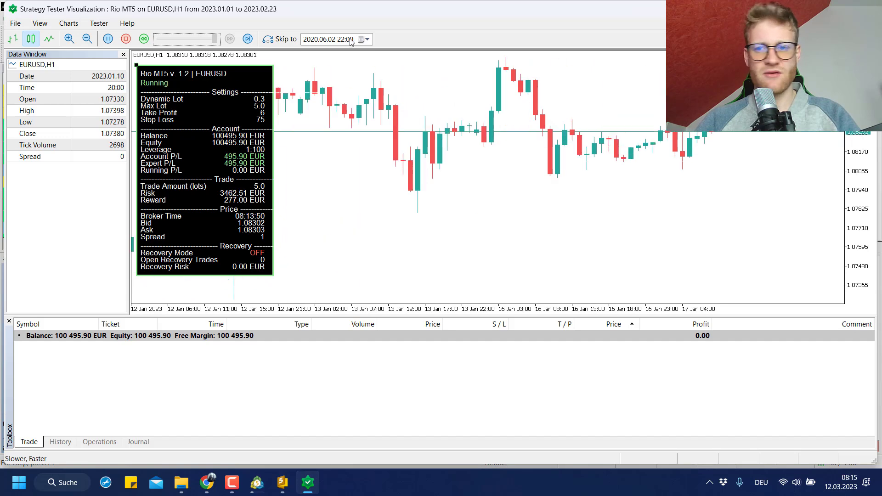
pyautogui.press('Left')
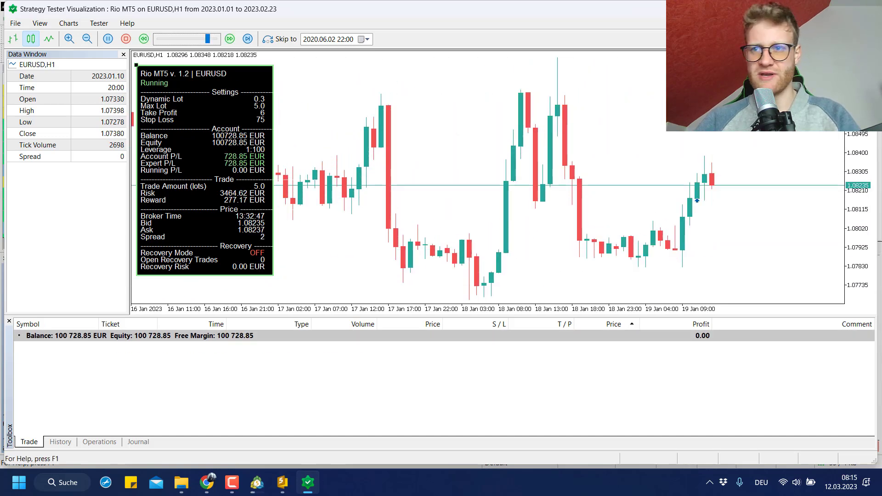
pyautogui.hotkey('alt', 'F4')
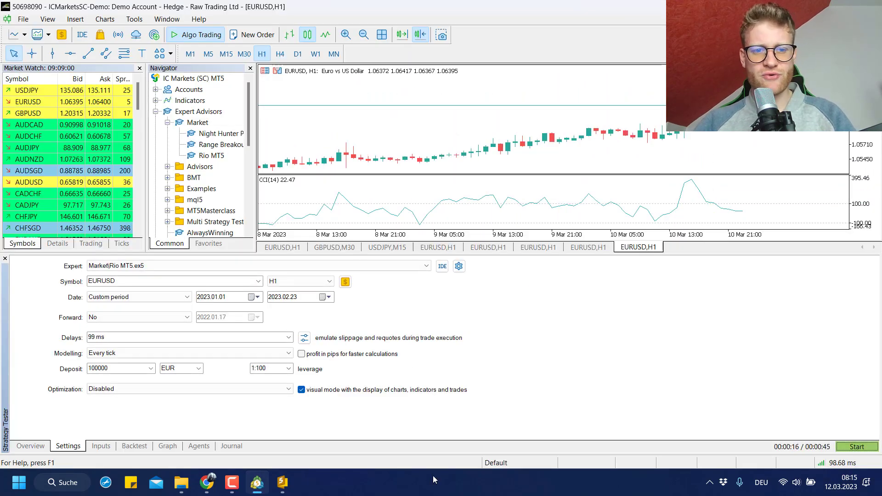